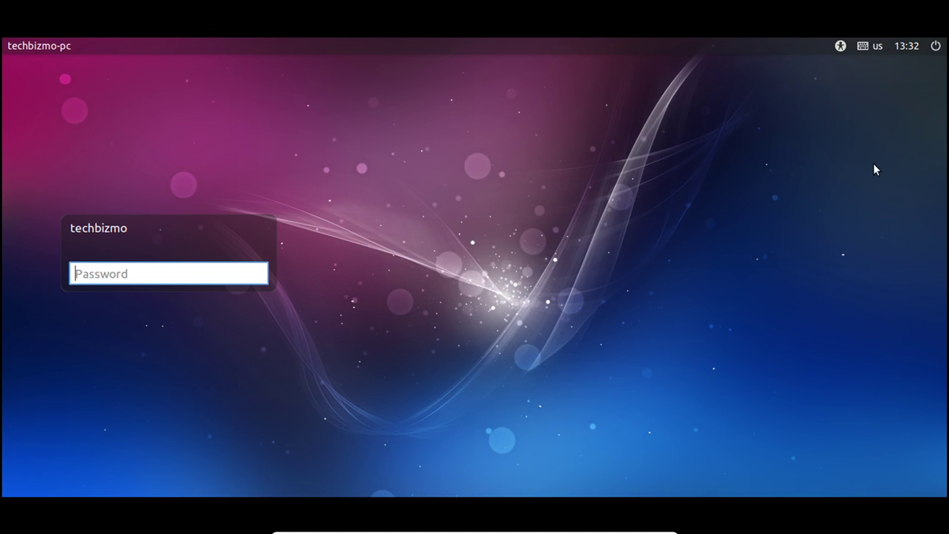
Sign in at the Ubuntu Budgie login screen with the account password.
{"action": "type", "text": "••••••••••"}
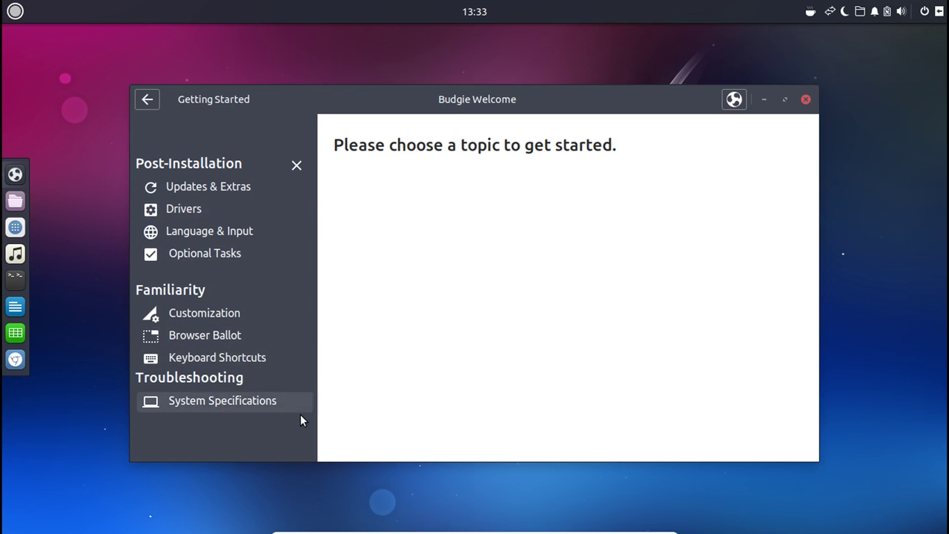
Review System Specifications: 8.4 GB RAM, VirtualBox graphics, 25.5 GB disk with 18.2 GB free.
{"action": "left_click", "coordinate": [250, 409]}
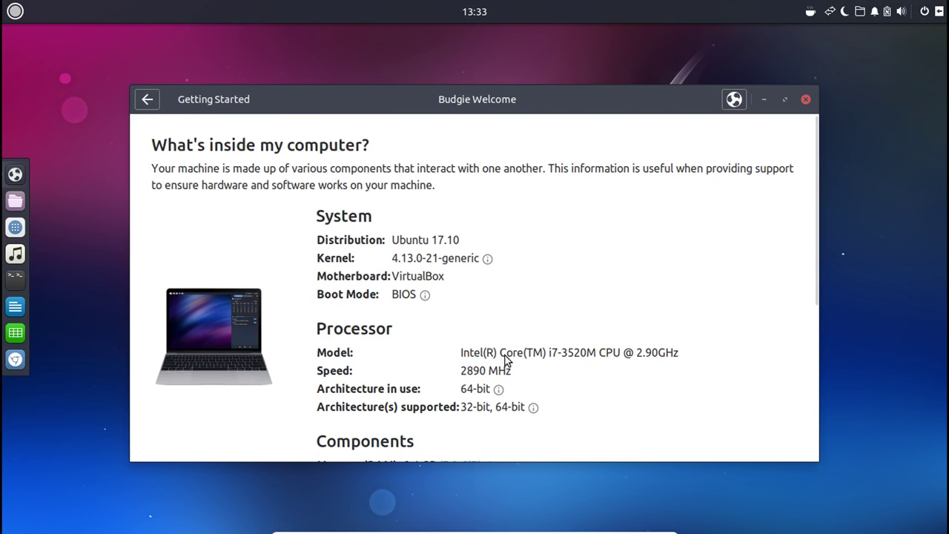
{"action": "scroll", "coordinate": [550, 379], "scroll_direction": "down", "scroll_amount": 1}
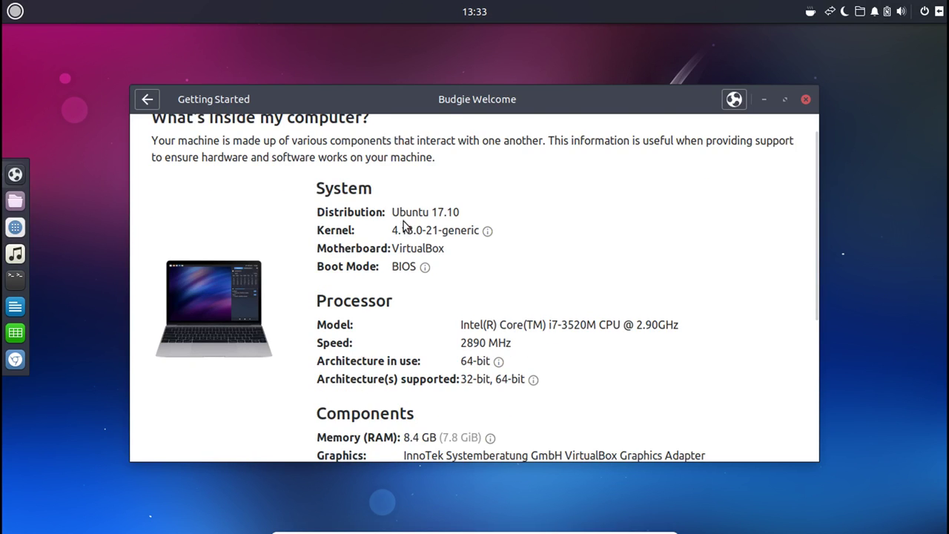
{"action": "scroll", "coordinate": [419, 215], "scroll_direction": "down", "scroll_amount": 1}
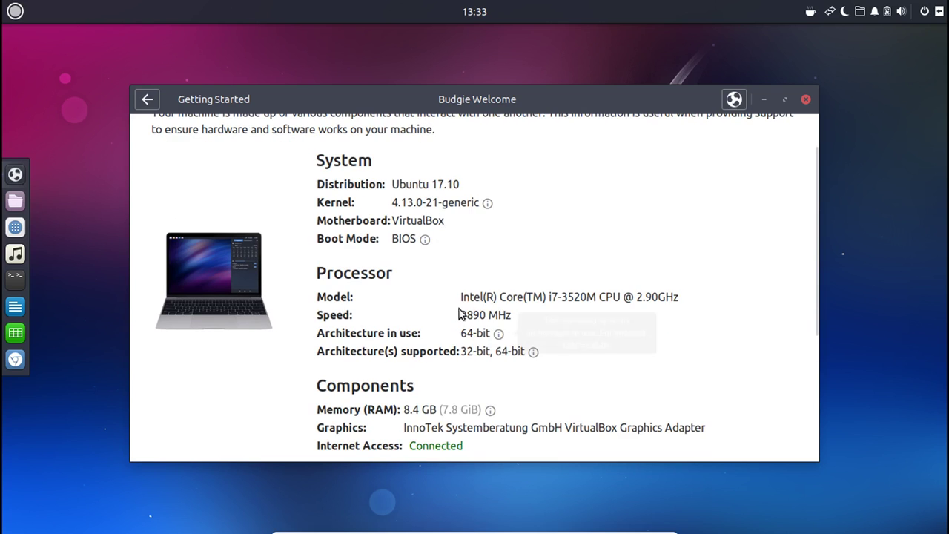
{"action": "scroll", "coordinate": [490, 321], "scroll_direction": "down", "scroll_amount": 1}
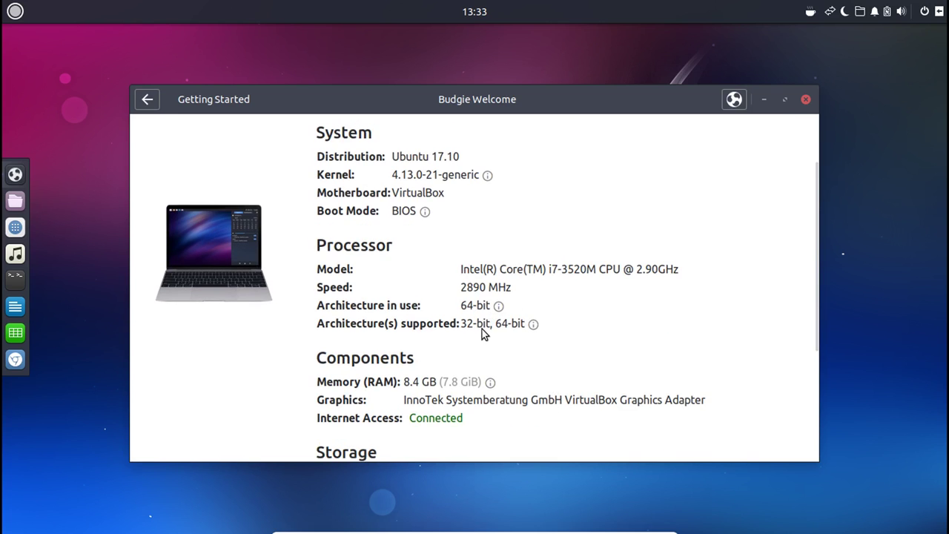
{"action": "scroll", "coordinate": [678, 304], "scroll_direction": "up", "scroll_amount": 1}
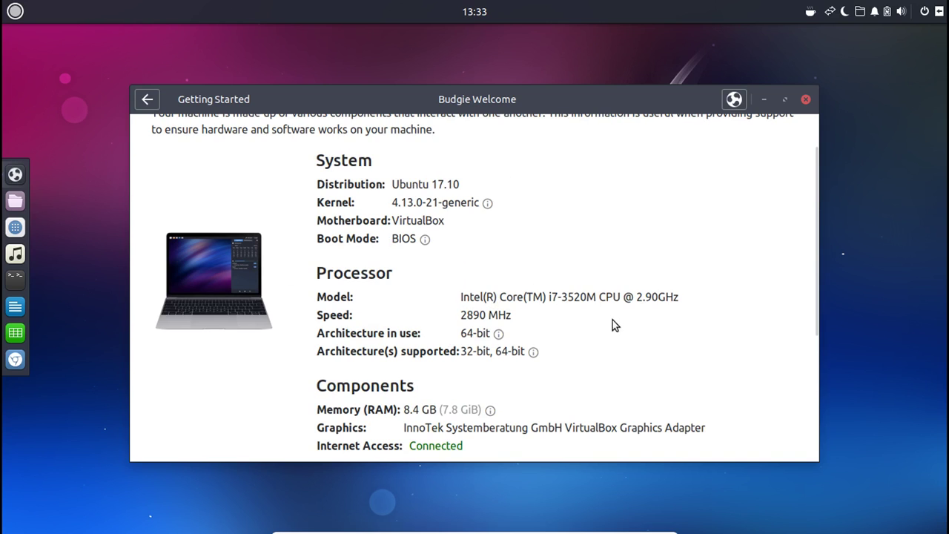
{"action": "scroll", "coordinate": [671, 281], "scroll_direction": "down", "scroll_amount": 4}
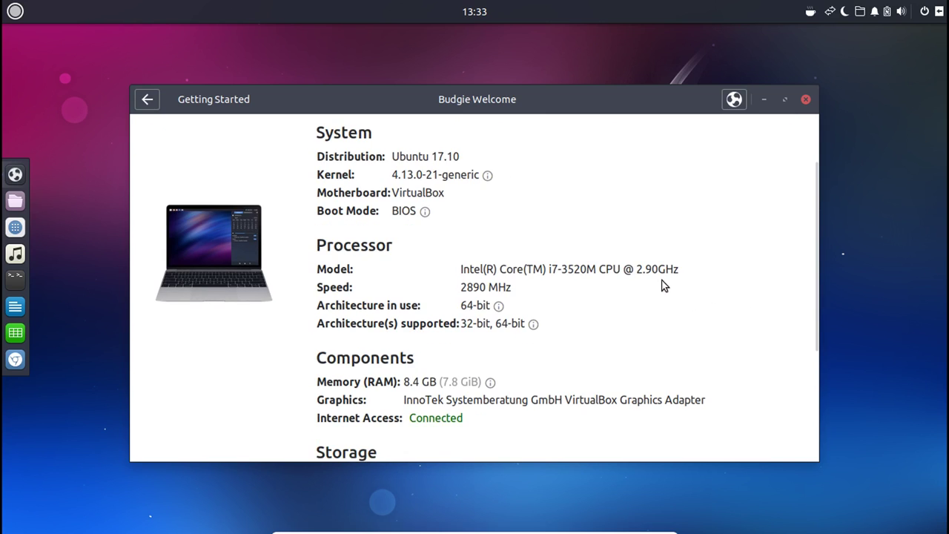
{"action": "scroll", "coordinate": [675, 312], "scroll_direction": "down", "scroll_amount": 3}
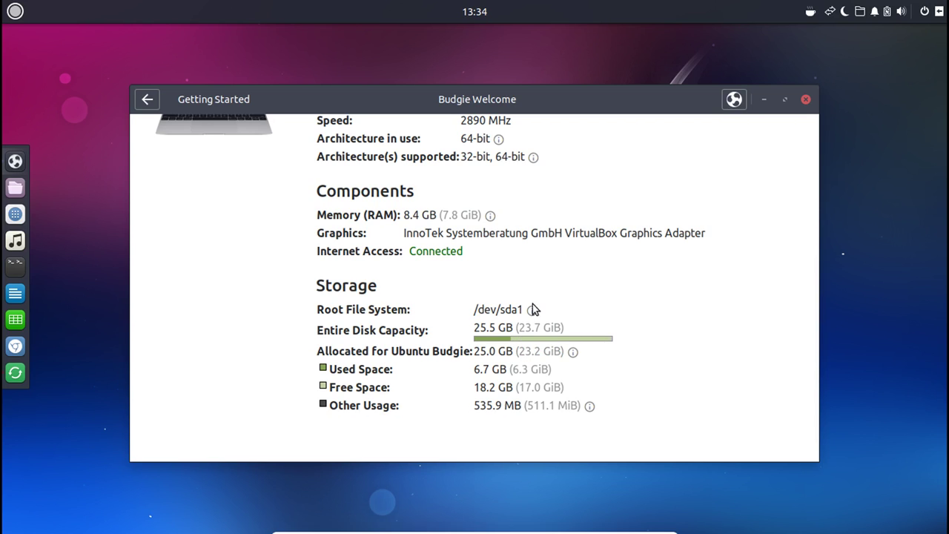
{"action": "scroll", "coordinate": [600, 172], "scroll_direction": "up", "scroll_amount": 1}
{"action": "scroll", "coordinate": [599, 172], "scroll_direction": "down", "scroll_amount": 2}
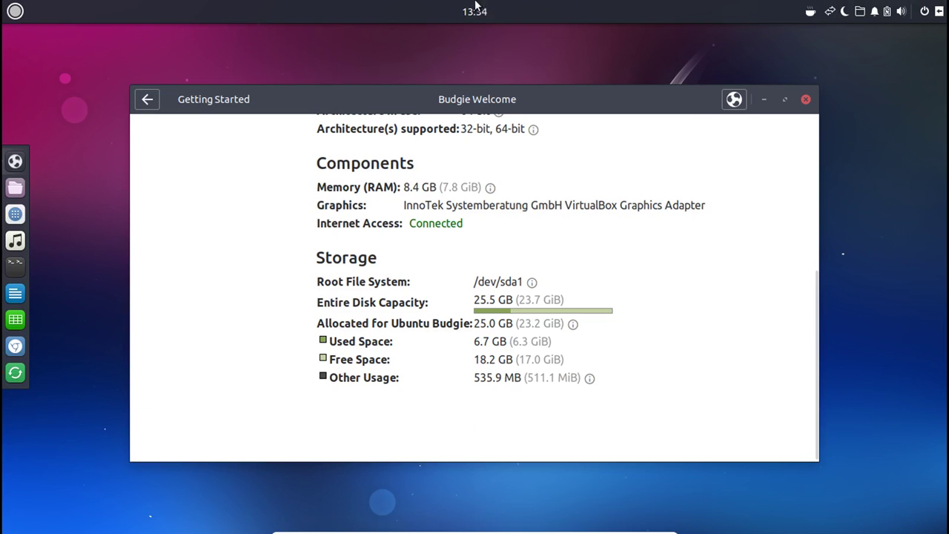
{"action": "scroll", "coordinate": [365, 311], "scroll_direction": "up", "scroll_amount": 2}
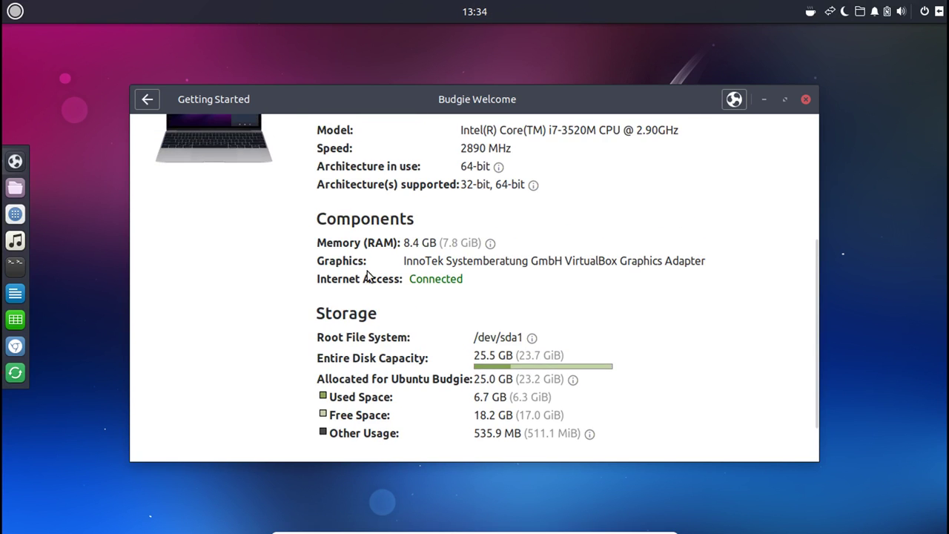
{"action": "scroll", "coordinate": [307, 248], "scroll_direction": "up", "scroll_amount": 5}
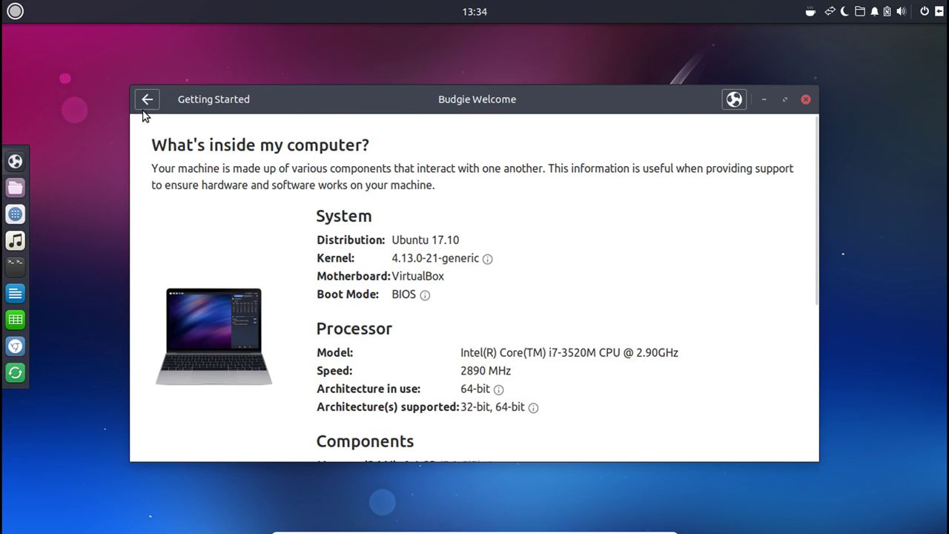
View Customization, briefly open Settings, then show Drivers recommending VirtualBox Guest Additions.
{"action": "left_click", "coordinate": [146, 101]}
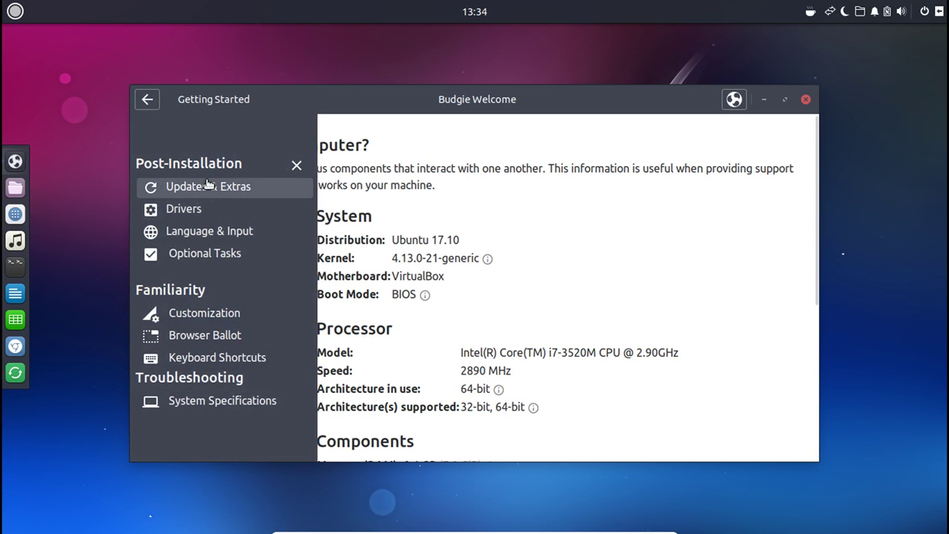
{"action": "left_click", "coordinate": [192, 317]}
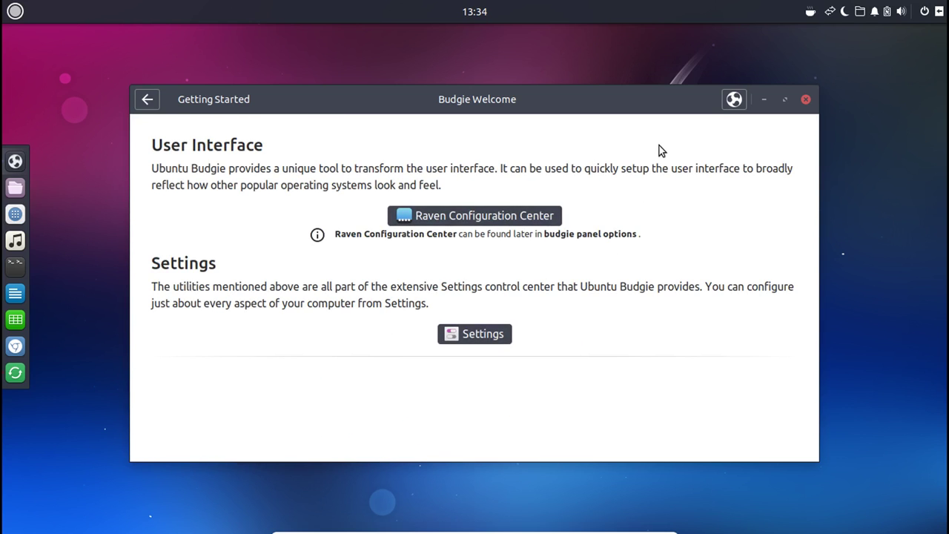
{"action": "left_click", "coordinate": [465, 335]}
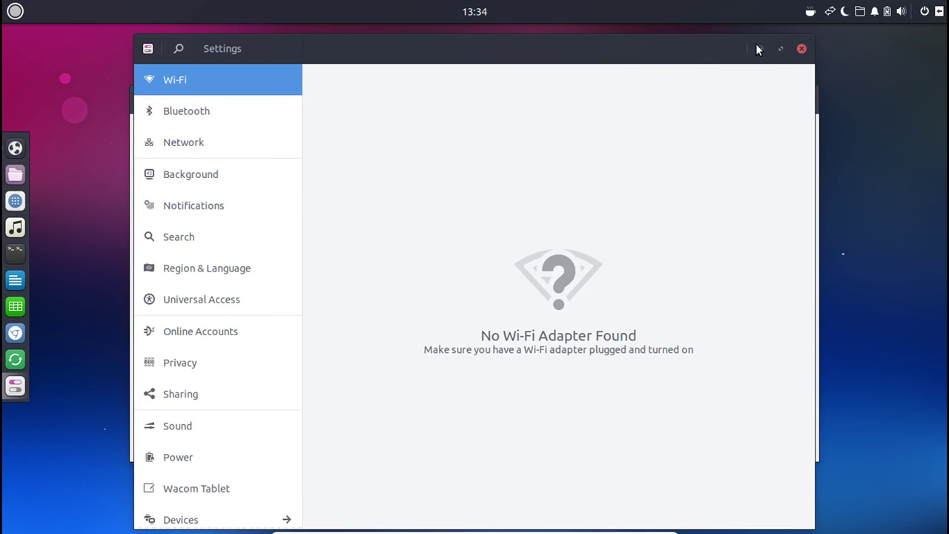
{"action": "left_click", "coordinate": [802, 49]}
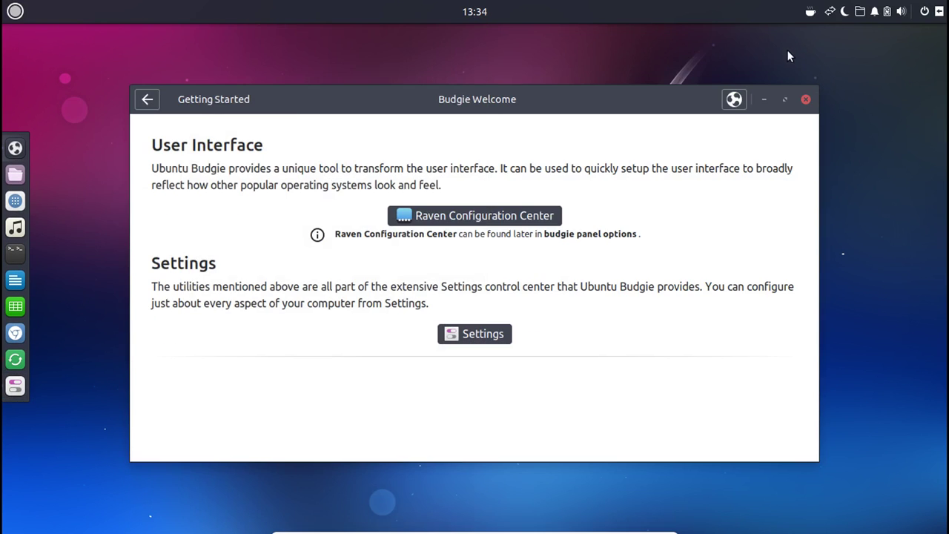
{"action": "left_click", "coordinate": [146, 103]}
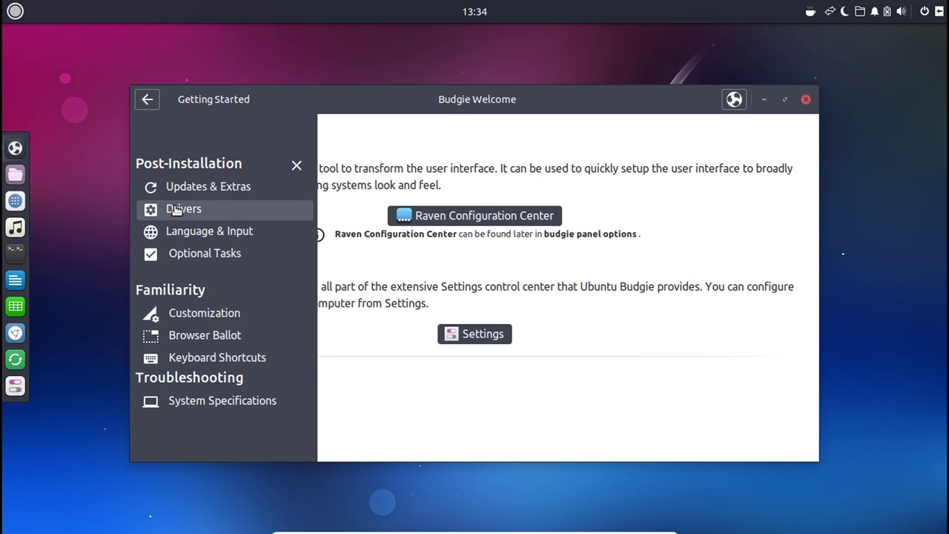
{"action": "left_click", "coordinate": [176, 210]}
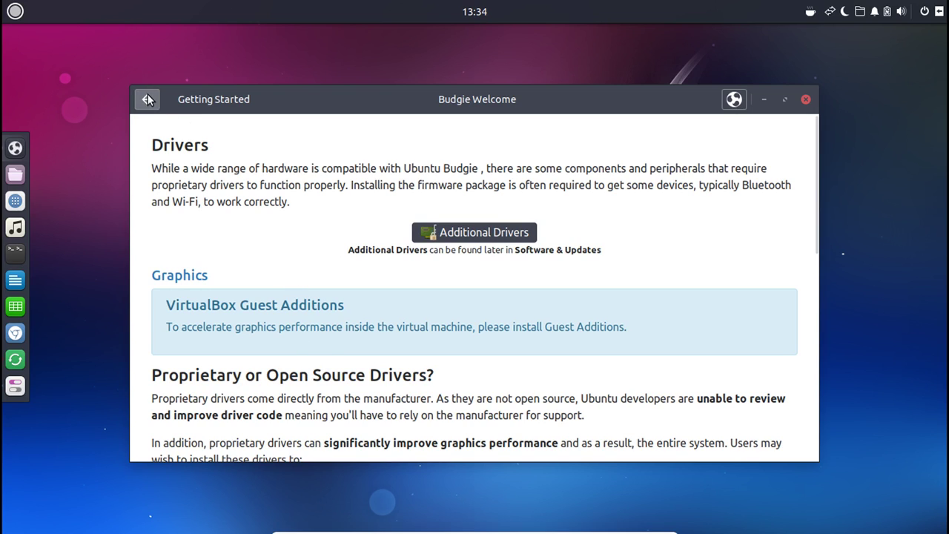
Open the Updates & Extras page in Budgie Welcome and scroll through it.
{"action": "mouse_move", "coordinate": [197, 258]}
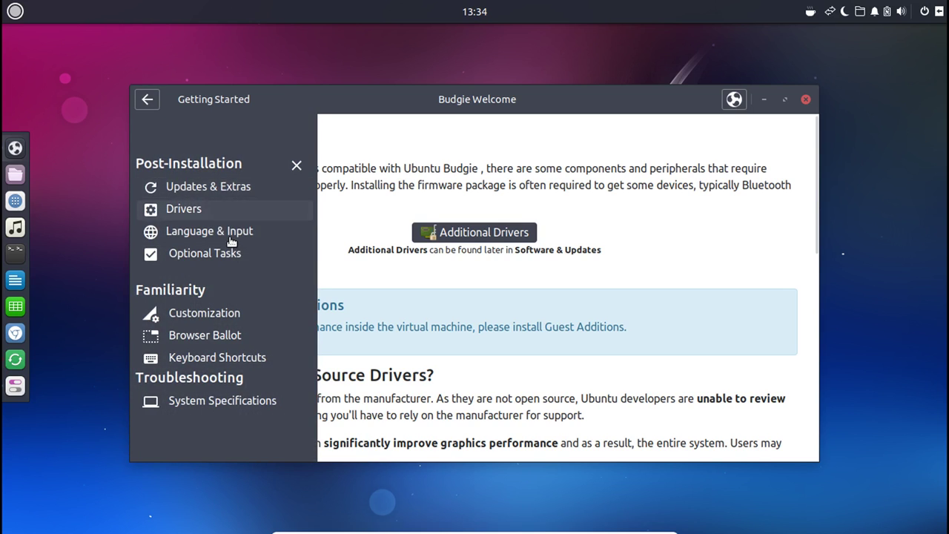
{"action": "left_click", "coordinate": [206, 188]}
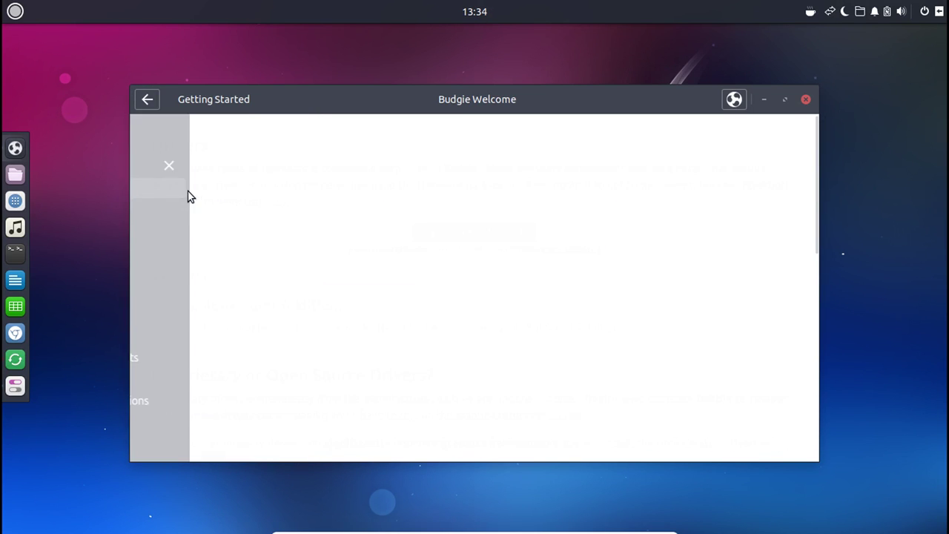
{"action": "scroll", "coordinate": [742, 298], "scroll_direction": "down", "scroll_amount": 2}
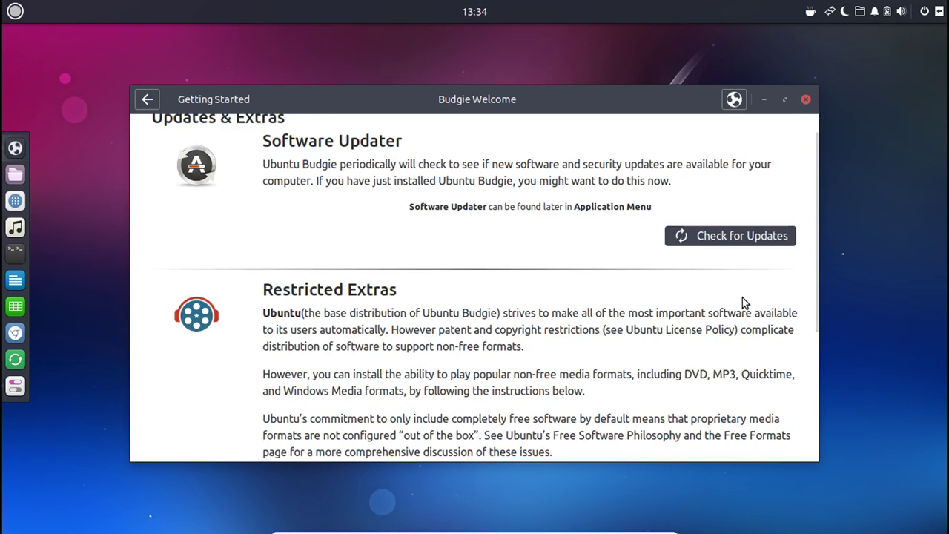
{"action": "scroll", "coordinate": [742, 296], "scroll_direction": "down", "scroll_amount": 1}
{"action": "scroll", "coordinate": [742, 296], "scroll_direction": "down", "scroll_amount": 1}
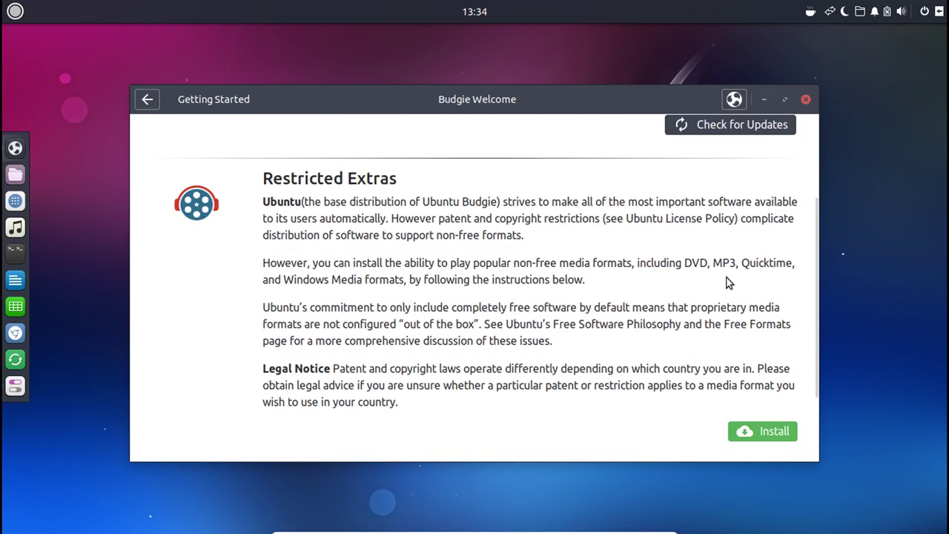
{"action": "scroll", "coordinate": [726, 278], "scroll_direction": "down", "scroll_amount": 1}
{"action": "scroll", "coordinate": [365, 196], "scroll_direction": "up", "scroll_amount": 1}
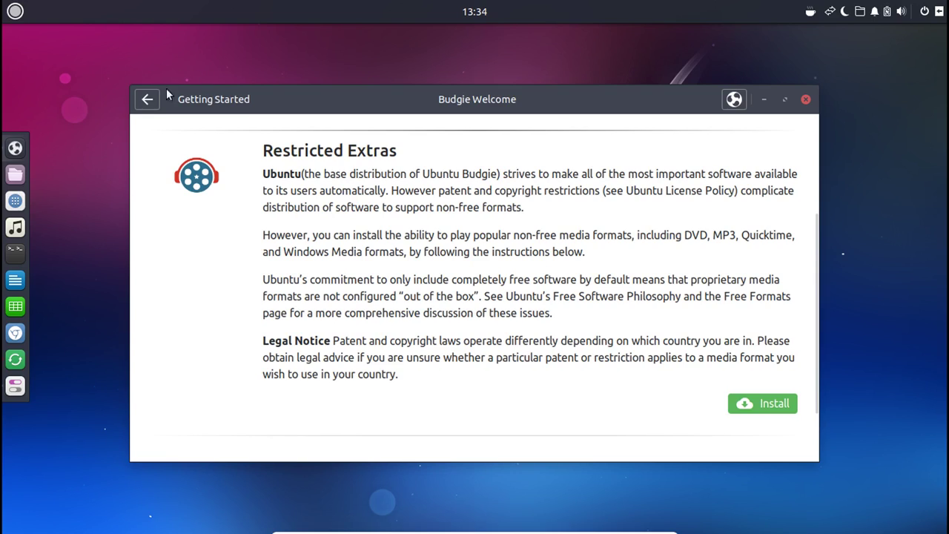
Close Budgie Welcome and choose Remind Me Later for the software updates.
{"action": "left_click", "coordinate": [145, 103]}
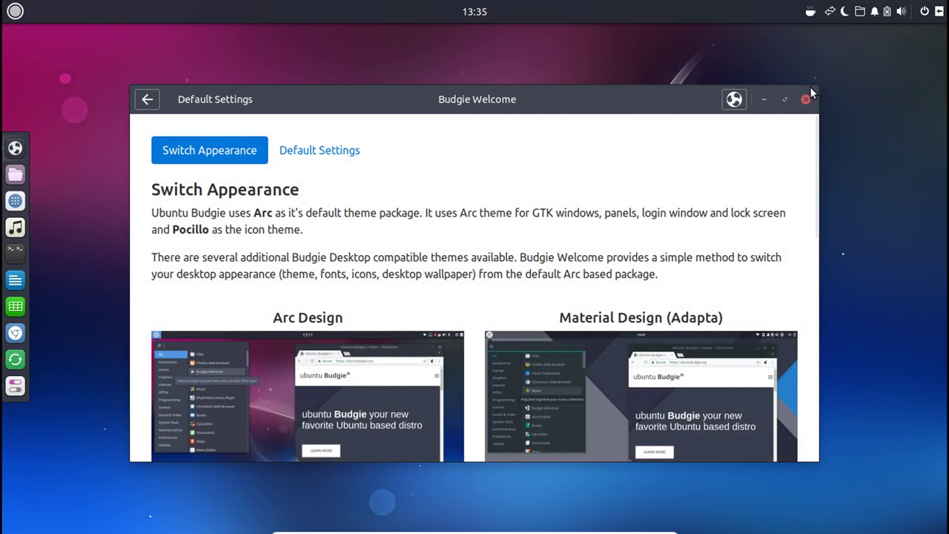
{"action": "left_click", "coordinate": [806, 101]}
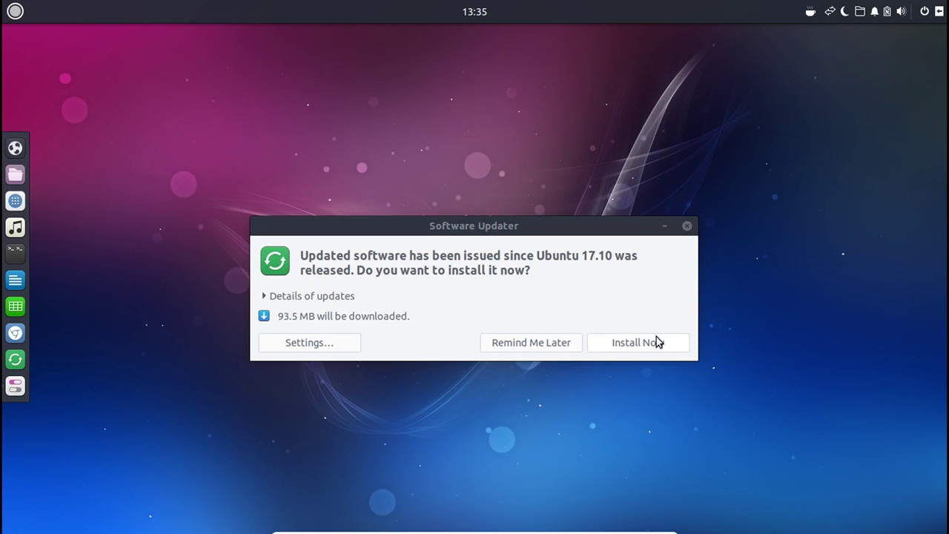
{"action": "left_click", "coordinate": [534, 339]}
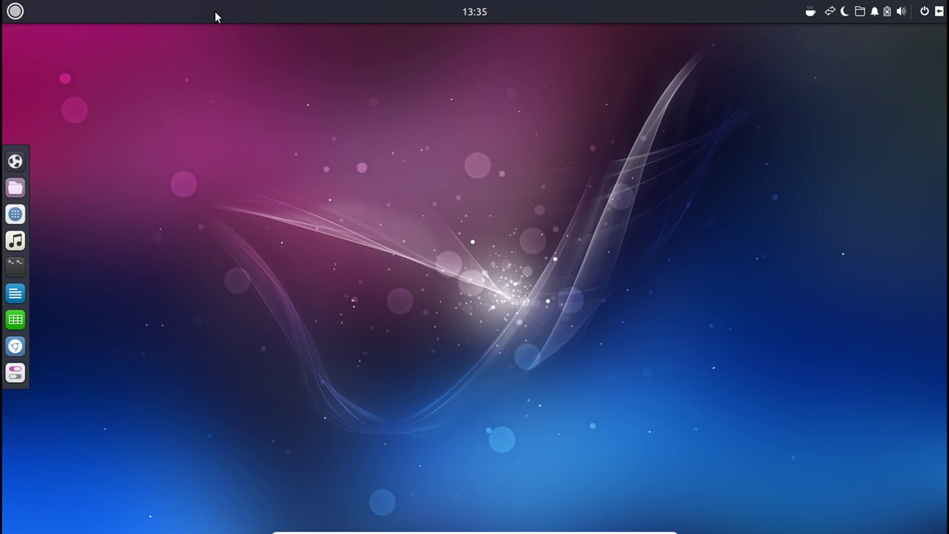
Open Calendar from the panel clock, view the year, then start a January 1, 2018 event.
{"action": "left_click", "coordinate": [483, 18]}
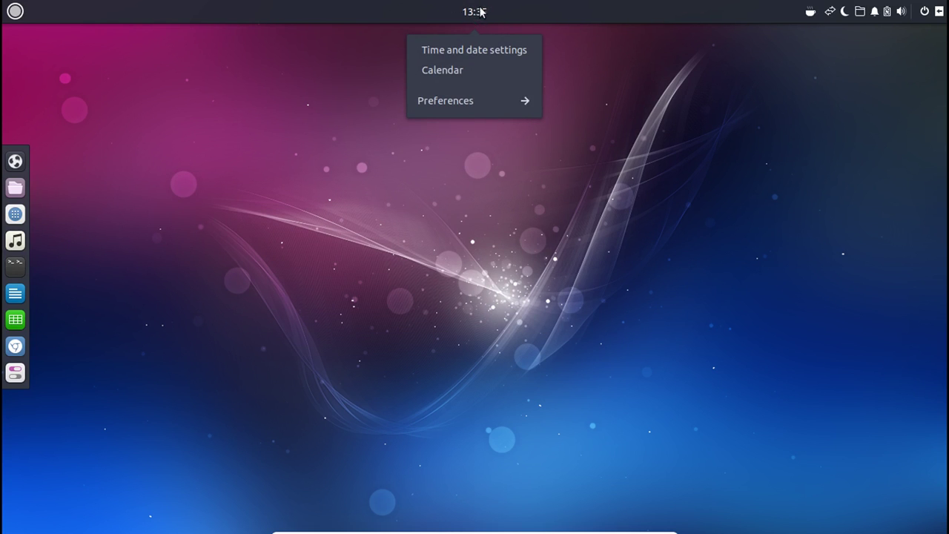
{"action": "left_click", "coordinate": [482, 13]}
{"action": "left_click", "coordinate": [484, 15]}
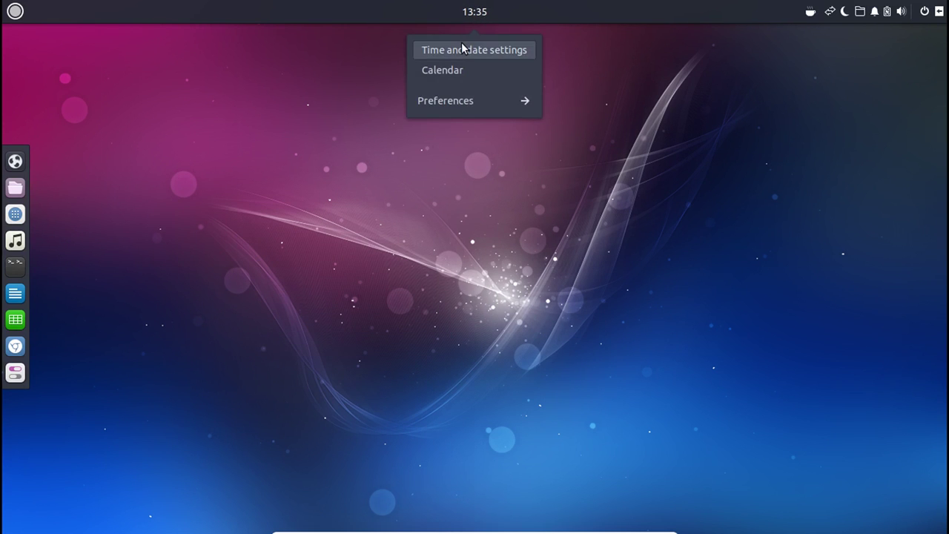
{"action": "left_click", "coordinate": [458, 69]}
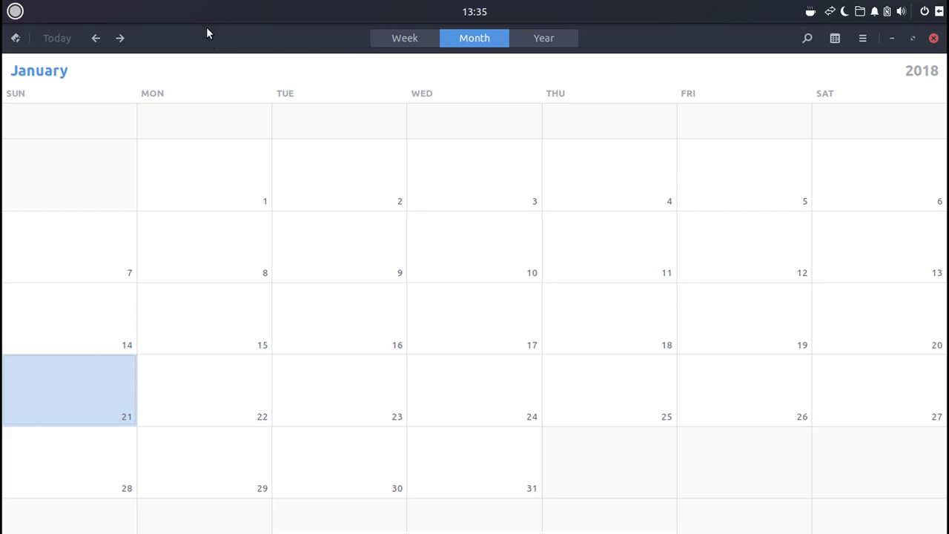
{"action": "left_click", "coordinate": [546, 38]}
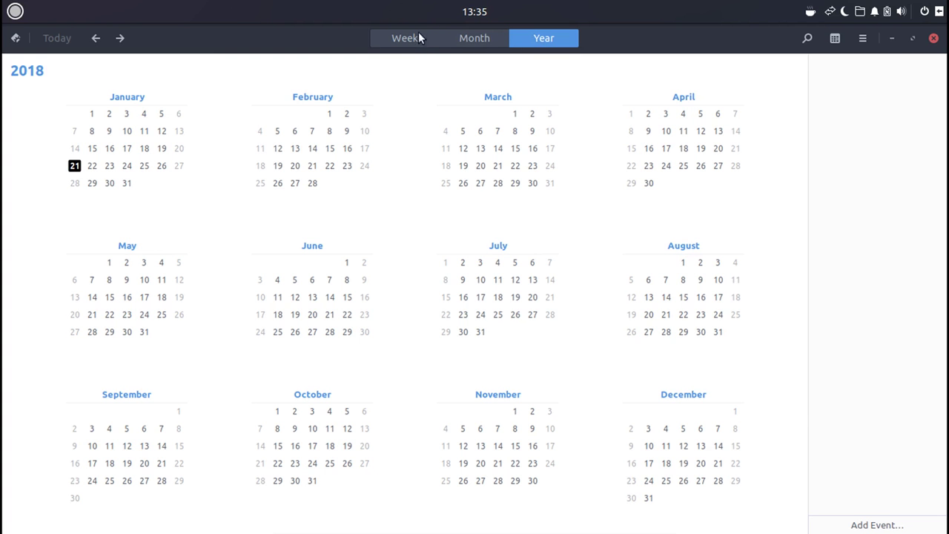
{"action": "left_click", "coordinate": [460, 41]}
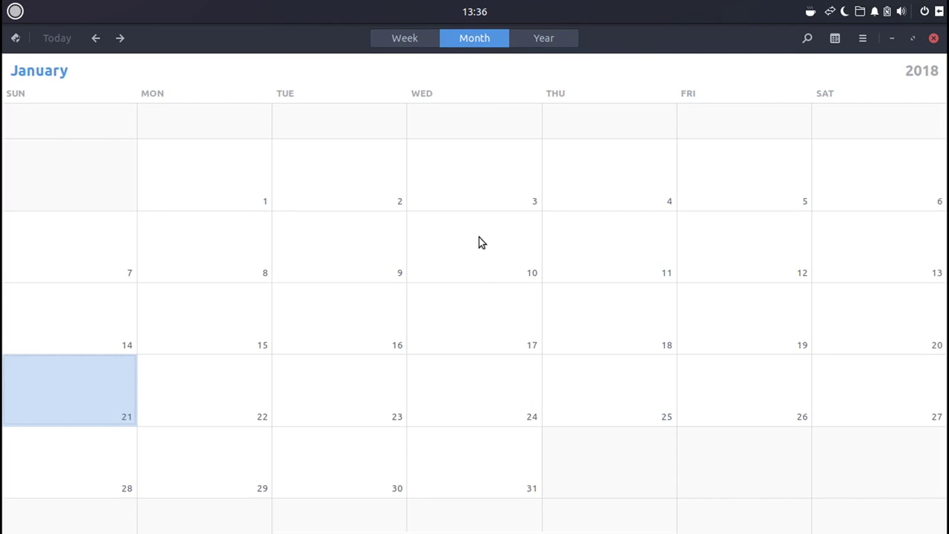
{"action": "left_click", "coordinate": [190, 188]}
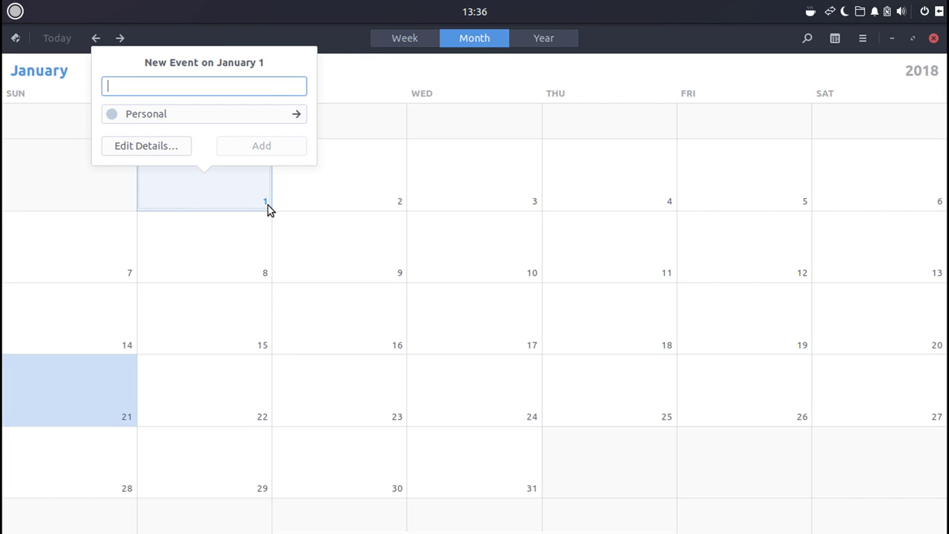
Title the January 1 event 'Record Video' on the Personal calendar and add it.
{"action": "type", "text": "Record "}
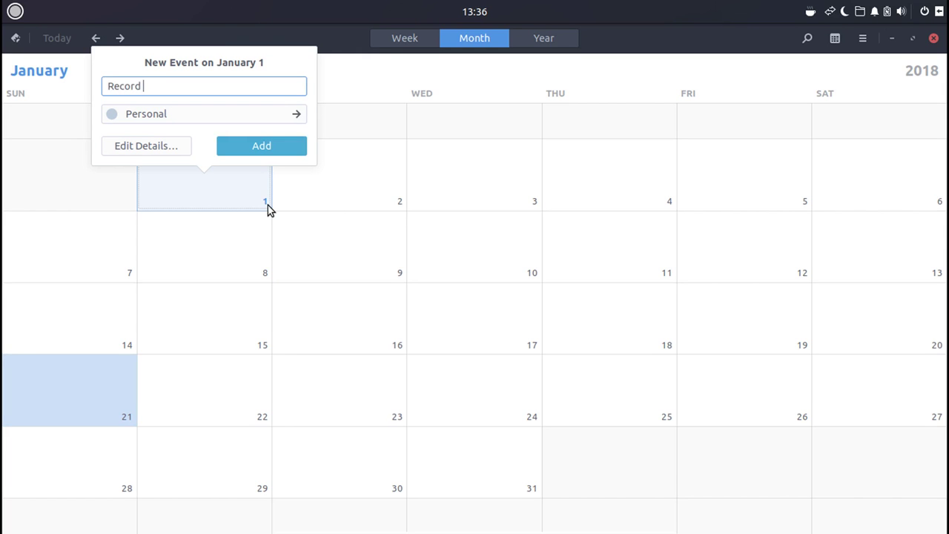
{"action": "type", "text": "Vldeo"}
{"action": "key", "text": "BackSpace"}
{"action": "key", "text": "BackSpace"}
{"action": "key", "text": "BackSpace"}
{"action": "key", "text": "BackSpace"}
{"action": "type", "text": "ideo"}
{"action": "left_click", "coordinate": [206, 112]}
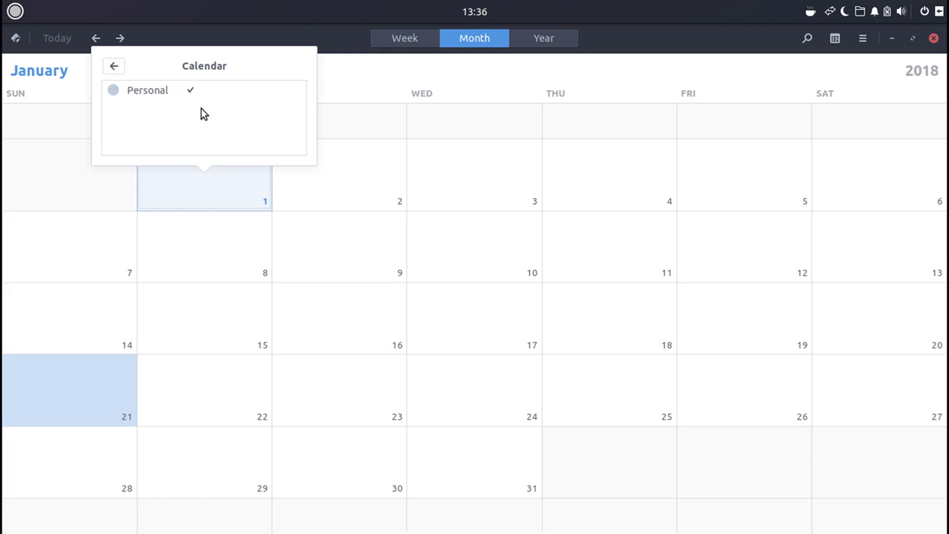
{"action": "left_click", "coordinate": [115, 68]}
{"action": "left_click", "coordinate": [250, 148]}
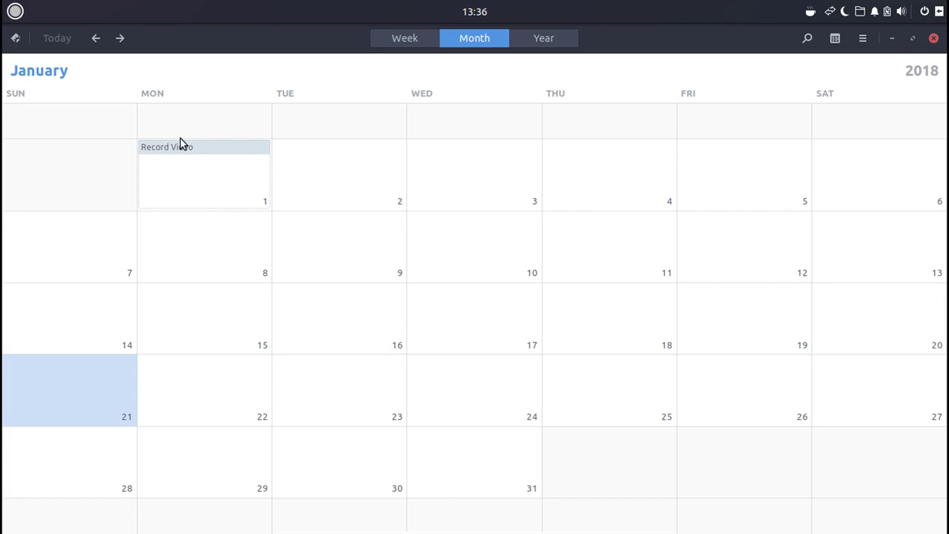
Delete the Record Video event and add a test event 'fsd;ksmadv' on January 1.
{"action": "double_click", "coordinate": [179, 146]}
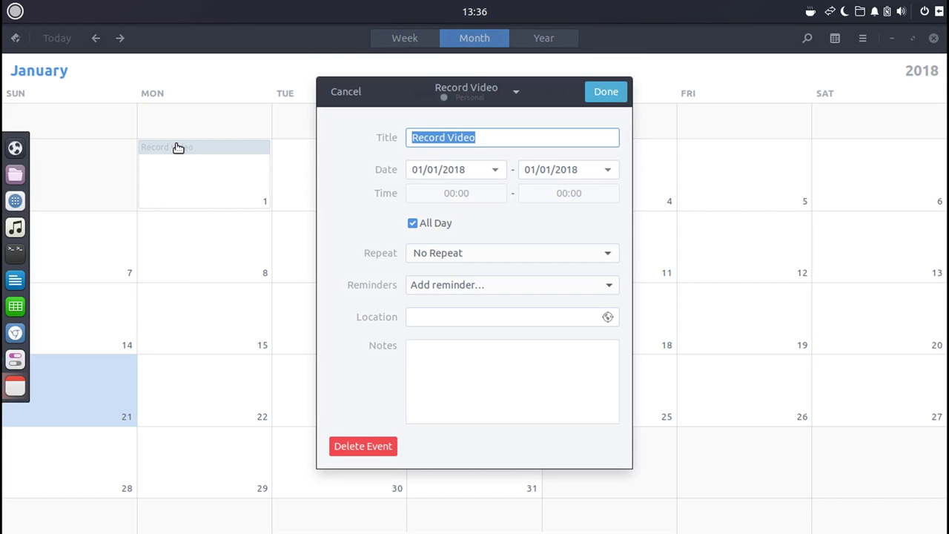
{"action": "left_click", "coordinate": [377, 447]}
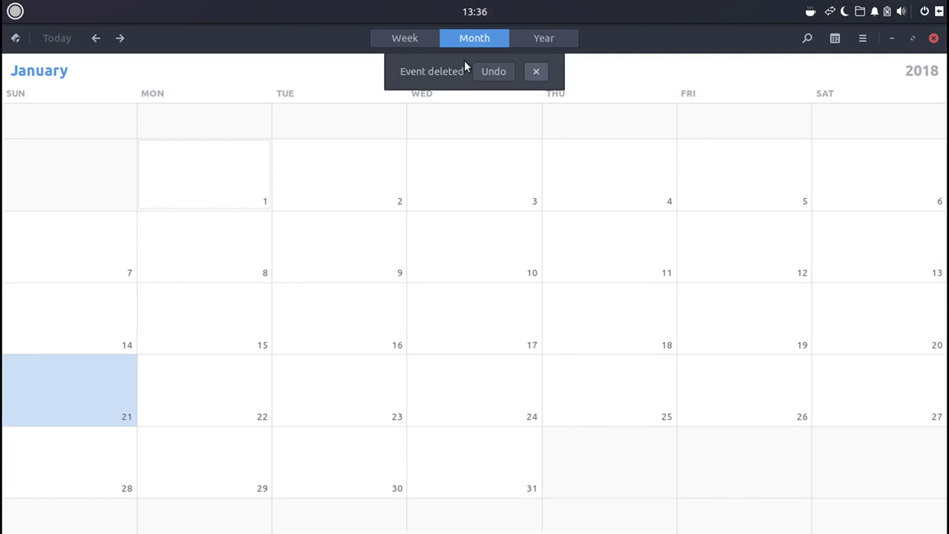
{"action": "left_click", "coordinate": [202, 194]}
{"action": "type", "text": "fsd;ksmadv"}
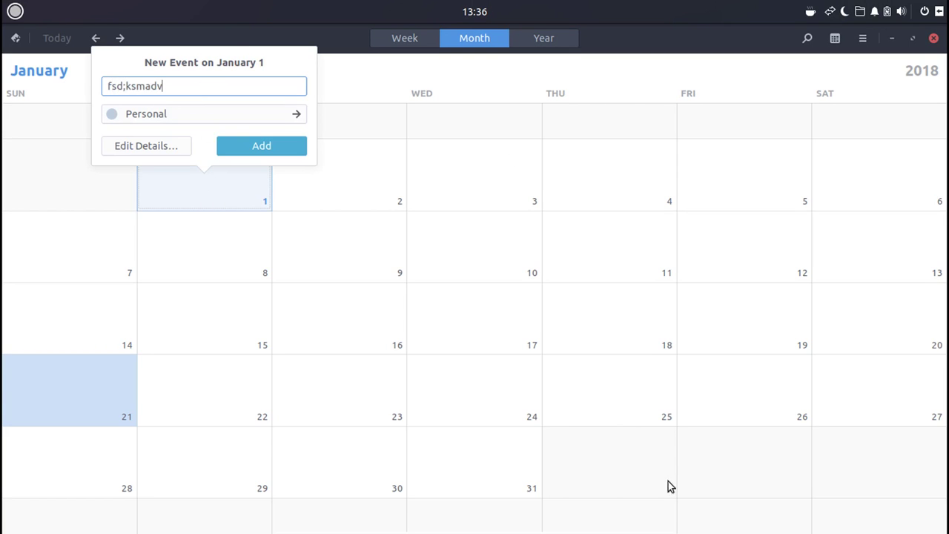
{"action": "left_click", "coordinate": [261, 148]}
Retitle the test event to 'TechBizmo 200 Subscriber Special'.
{"action": "left_click", "coordinate": [244, 184]}
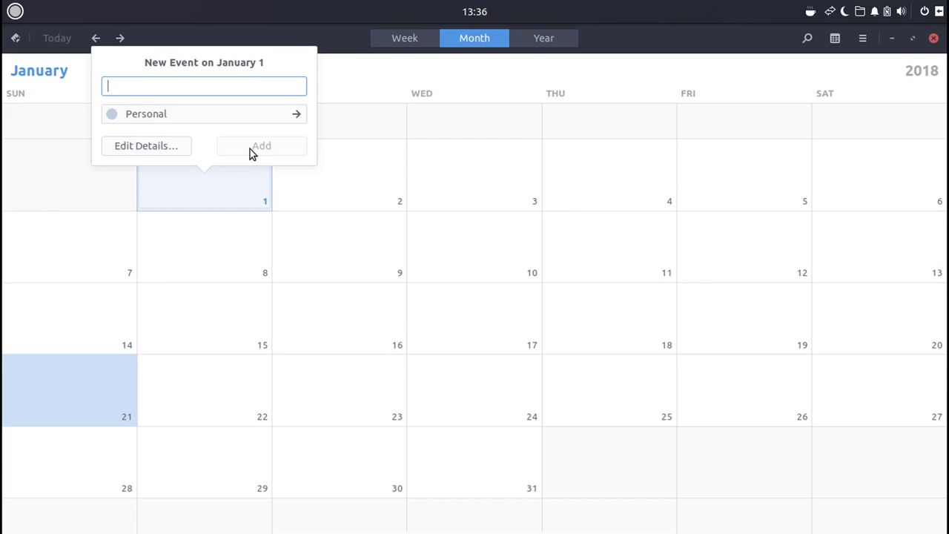
{"action": "key", "text": "Escape"}
{"action": "double_click", "coordinate": [215, 148]}
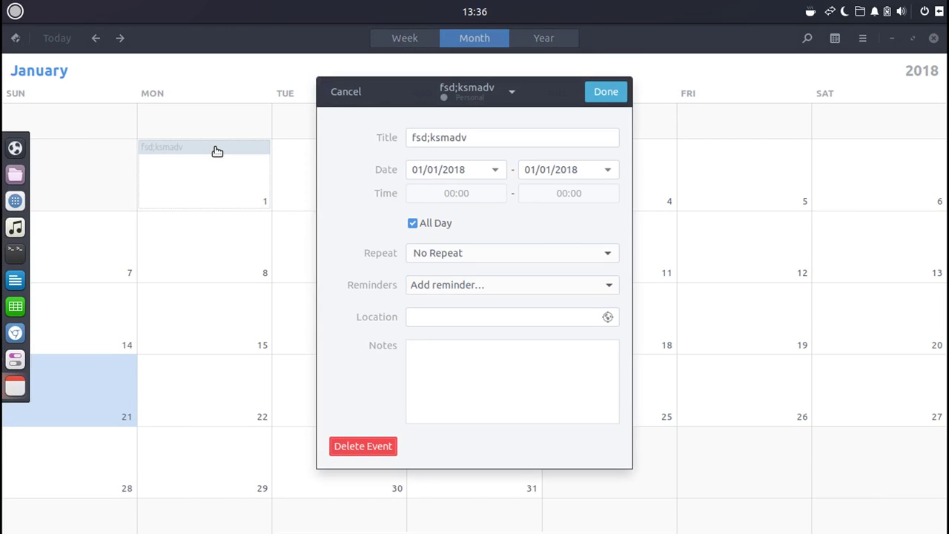
{"action": "double_click", "coordinate": [478, 140]}
{"action": "key", "text": "ctrl+a"}
{"action": "key", "text": "BackSpace"}
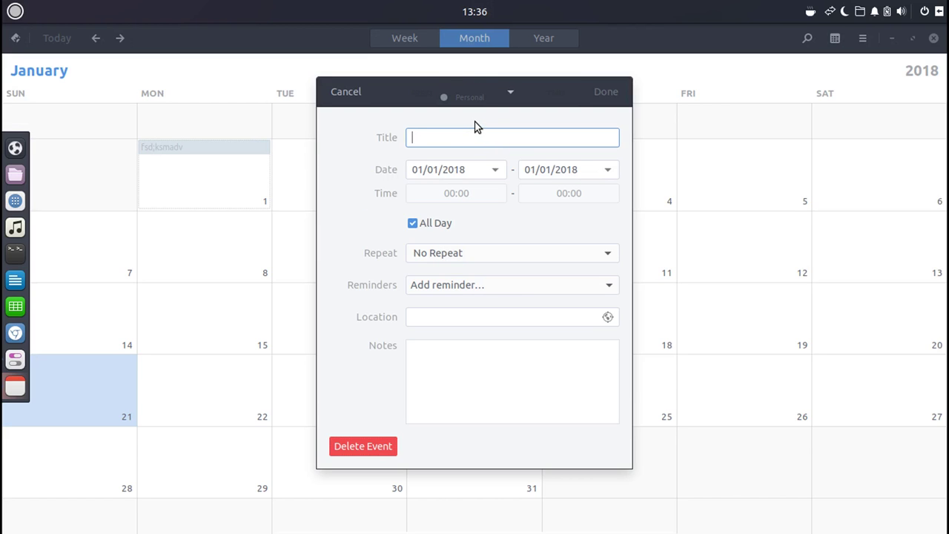
{"action": "type", "text": "TechBizmo "}
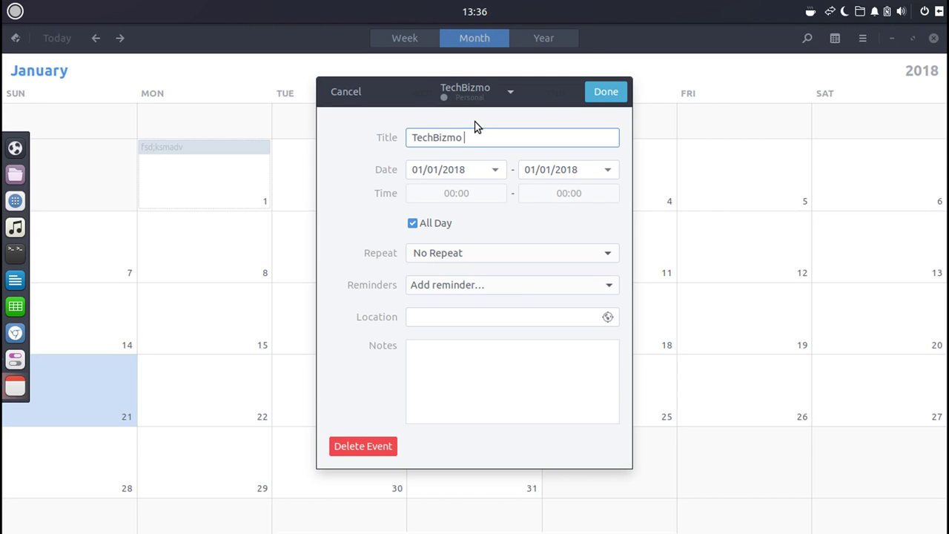
{"action": "type", "text": "200 S"}
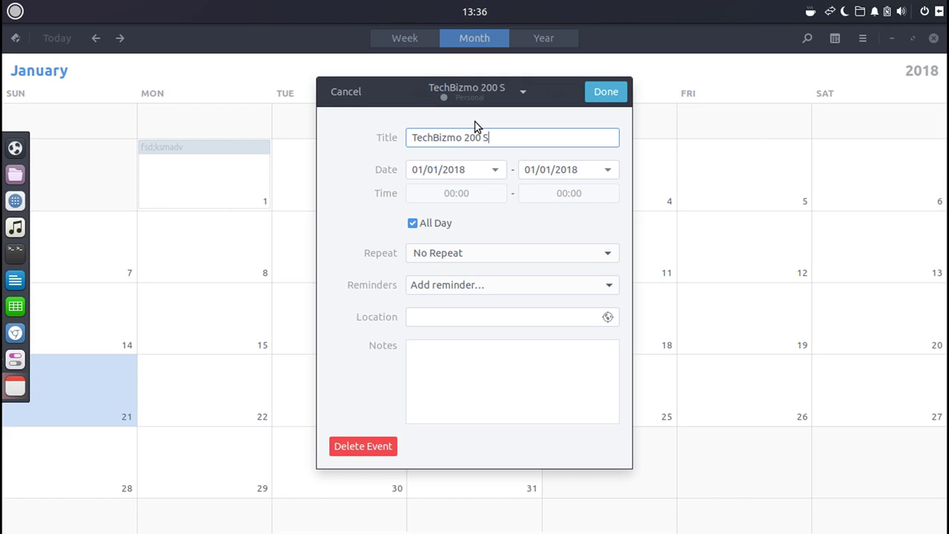
{"action": "type", "text": "ubscrib"}
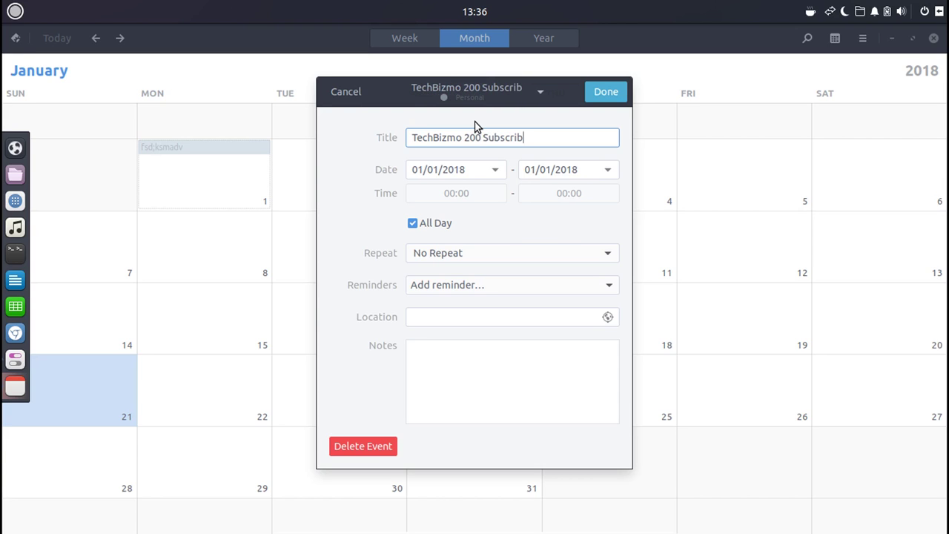
{"action": "type", "text": "er Special"}
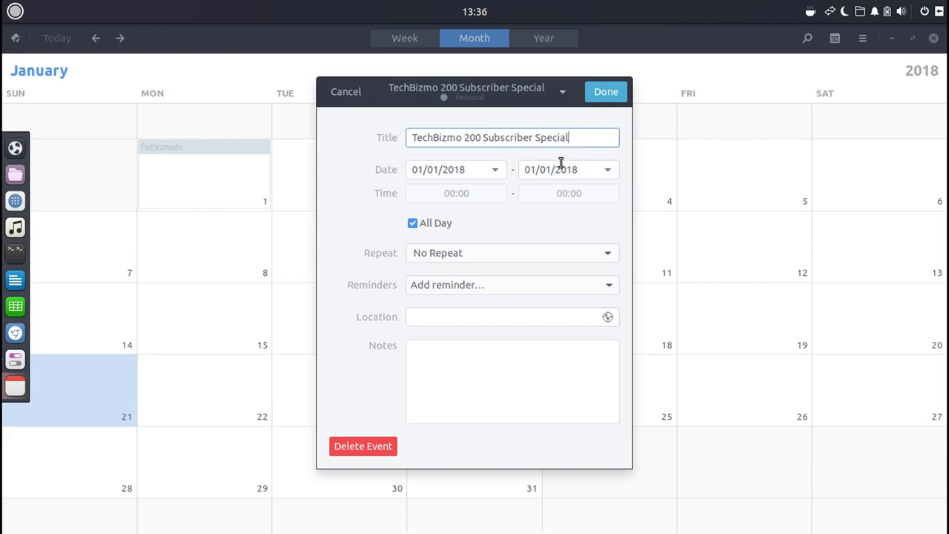
Look over the Repeat and Reminder options unchanged, then delete the event.
{"action": "left_click", "coordinate": [440, 260]}
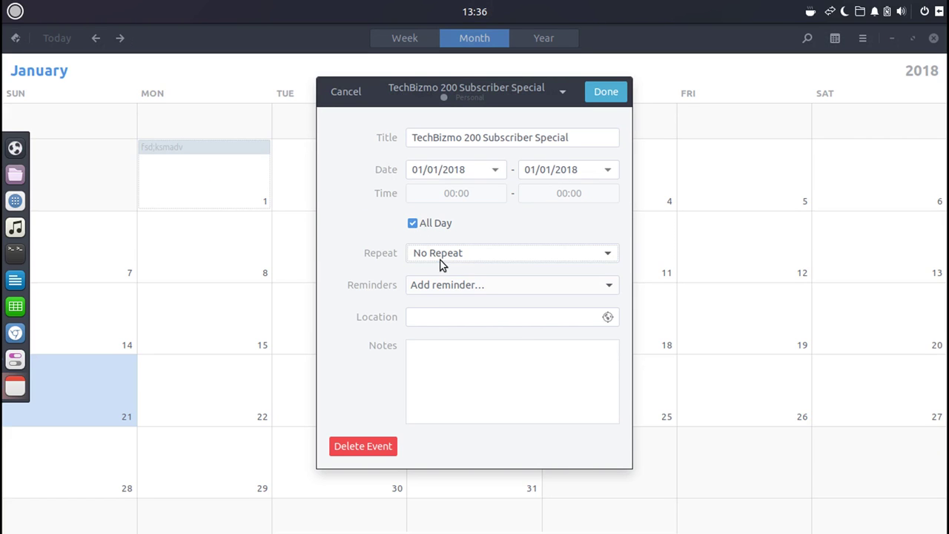
{"action": "left_click", "coordinate": [440, 259]}
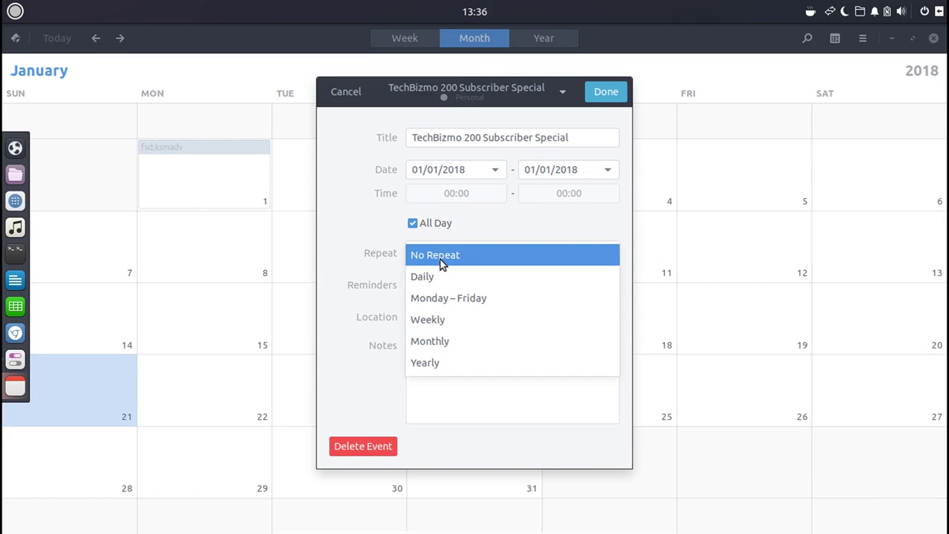
{"action": "left_click", "coordinate": [228, 214]}
{"action": "left_click", "coordinate": [460, 292]}
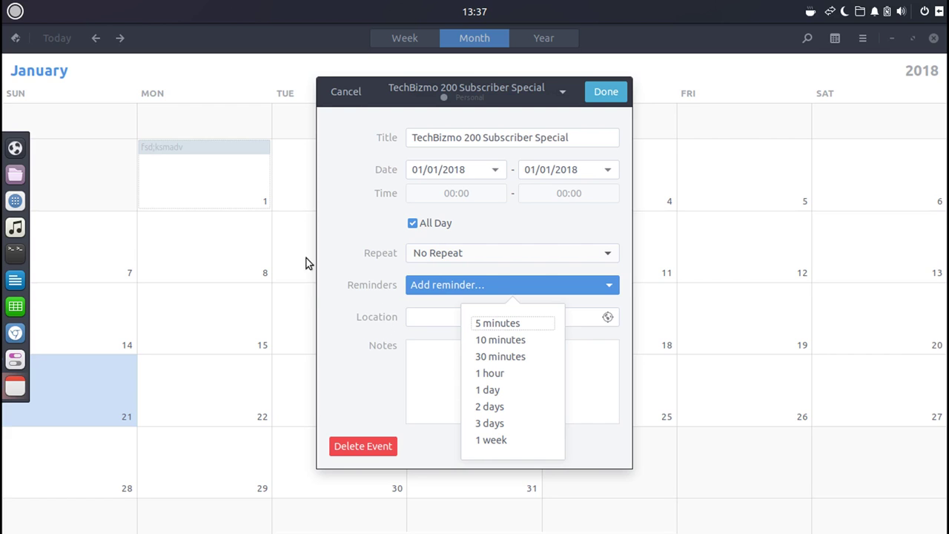
{"action": "left_click", "coordinate": [374, 305]}
{"action": "left_click", "coordinate": [377, 445]}
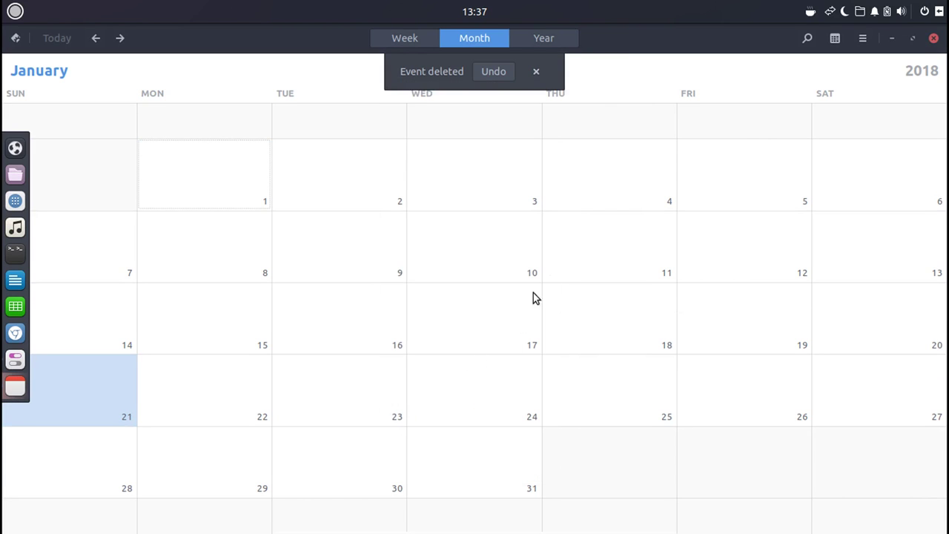
Dismiss the Event deleted notice, open and close the app menu, and close Calendar.
{"action": "left_click", "coordinate": [544, 73]}
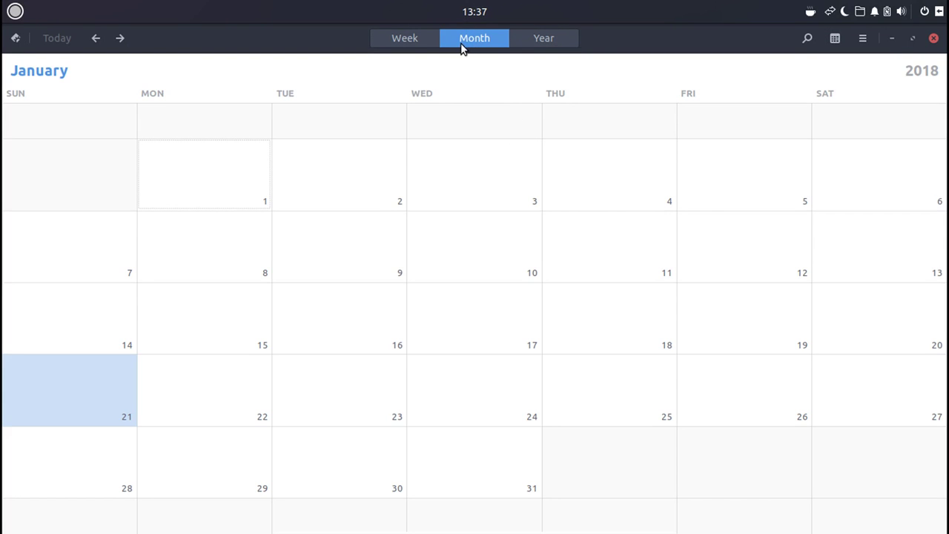
{"action": "left_click", "coordinate": [15, 11]}
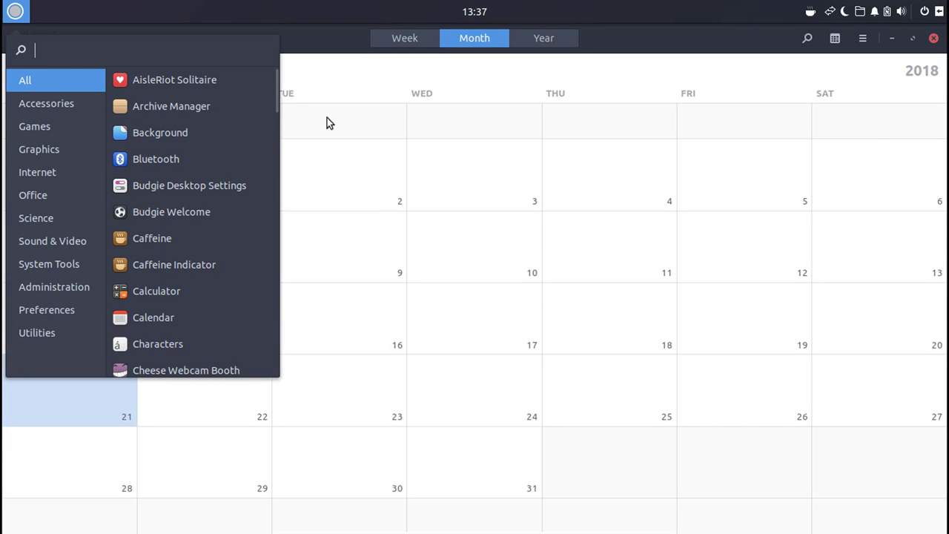
{"action": "left_click", "coordinate": [933, 48]}
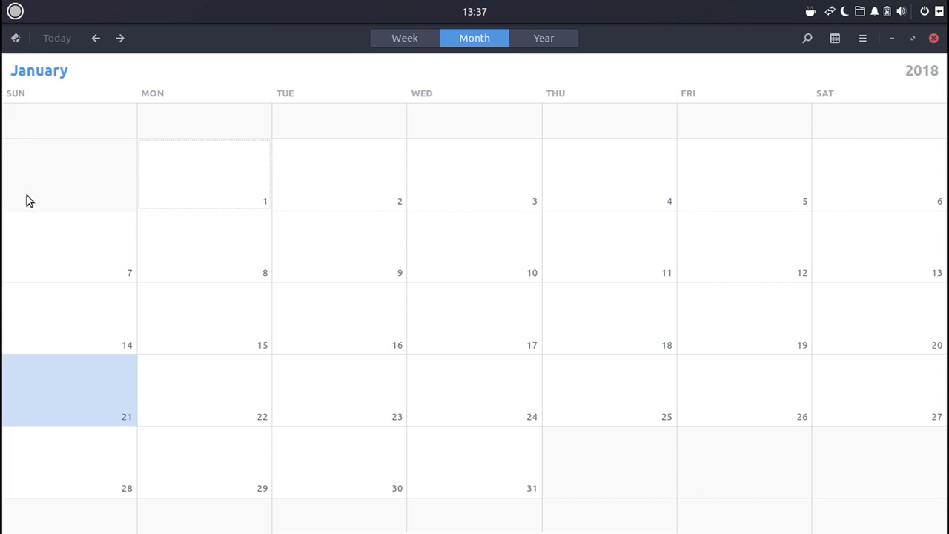
{"action": "left_click", "coordinate": [933, 38]}
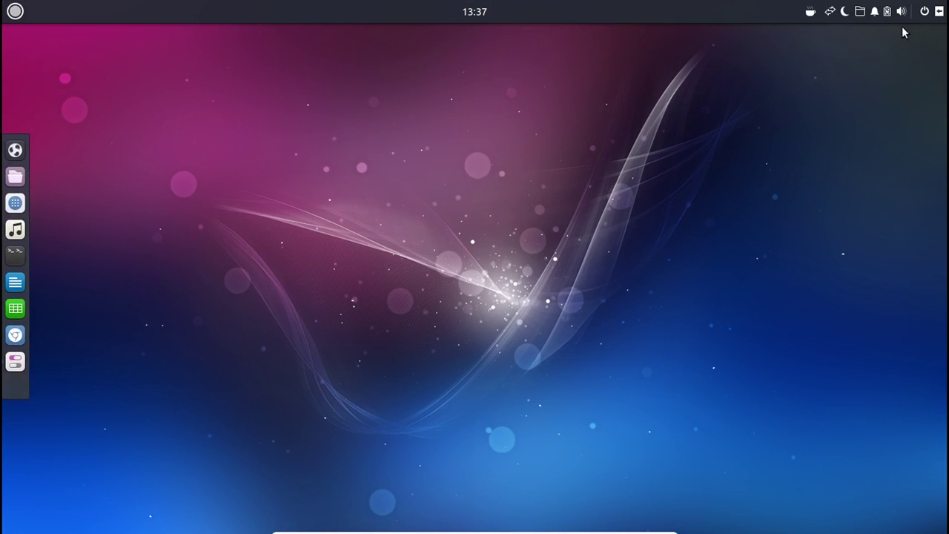
Open the Budgie menu and scroll down through the All applications list.
{"action": "left_click", "coordinate": [15, 12]}
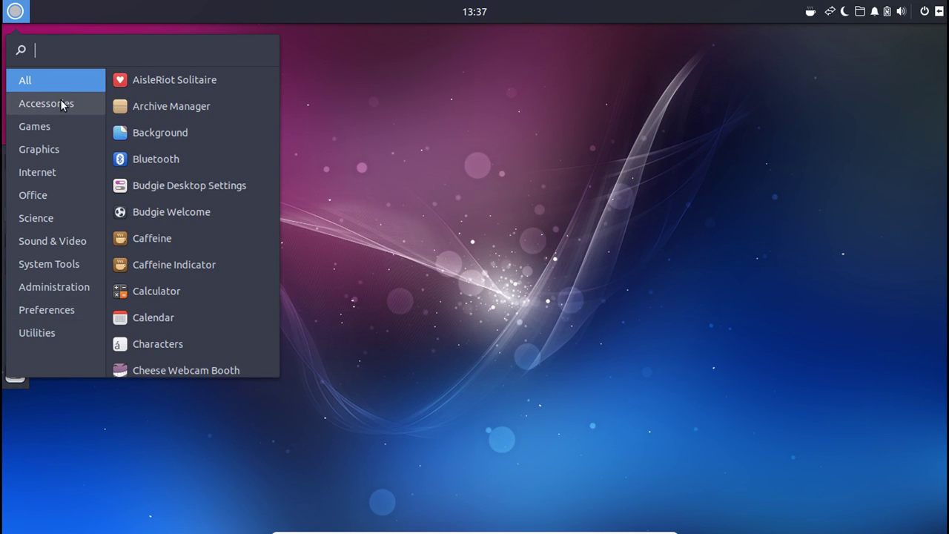
{"action": "scroll", "coordinate": [218, 262], "scroll_direction": "down", "scroll_amount": 1}
{"action": "scroll", "coordinate": [217, 261], "scroll_direction": "down", "scroll_amount": 10}
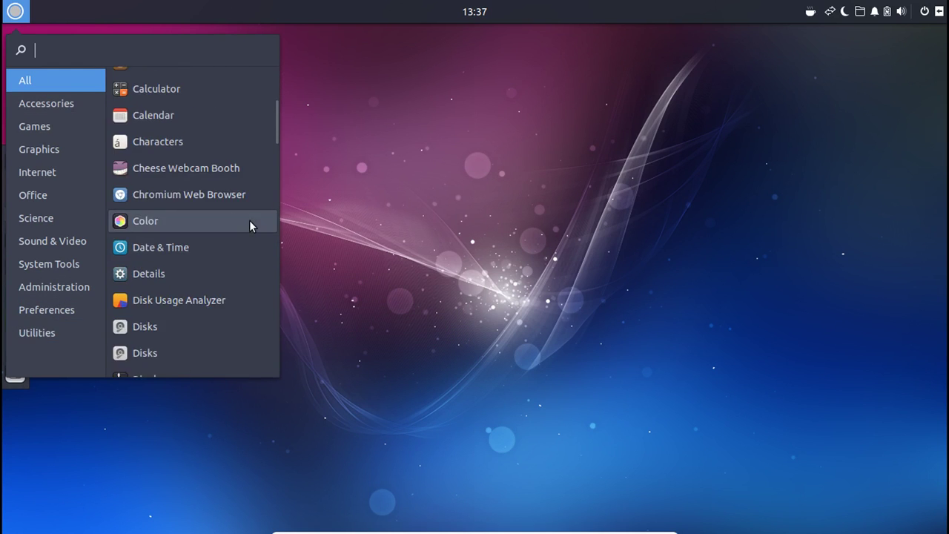
{"action": "scroll", "coordinate": [252, 212], "scroll_direction": "down", "scroll_amount": 15}
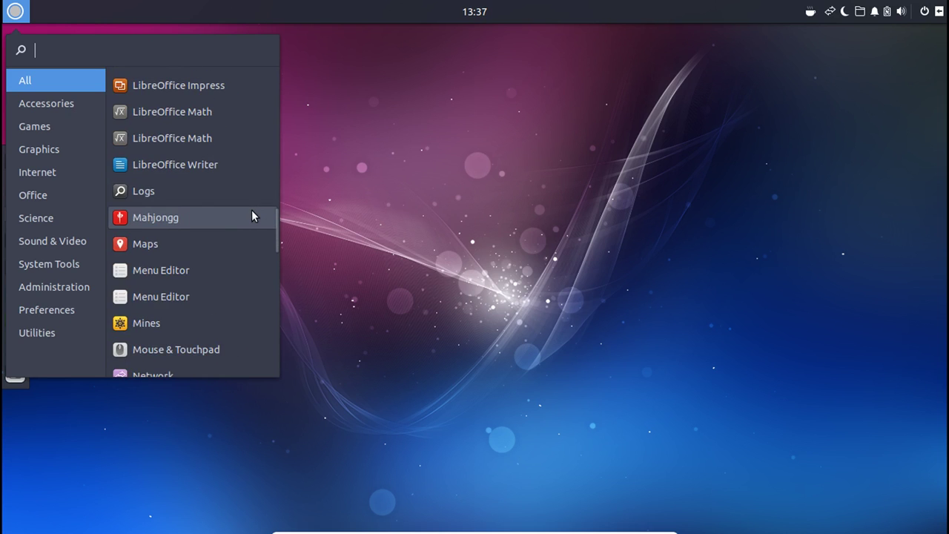
{"action": "scroll", "coordinate": [225, 221], "scroll_direction": "down", "scroll_amount": 5}
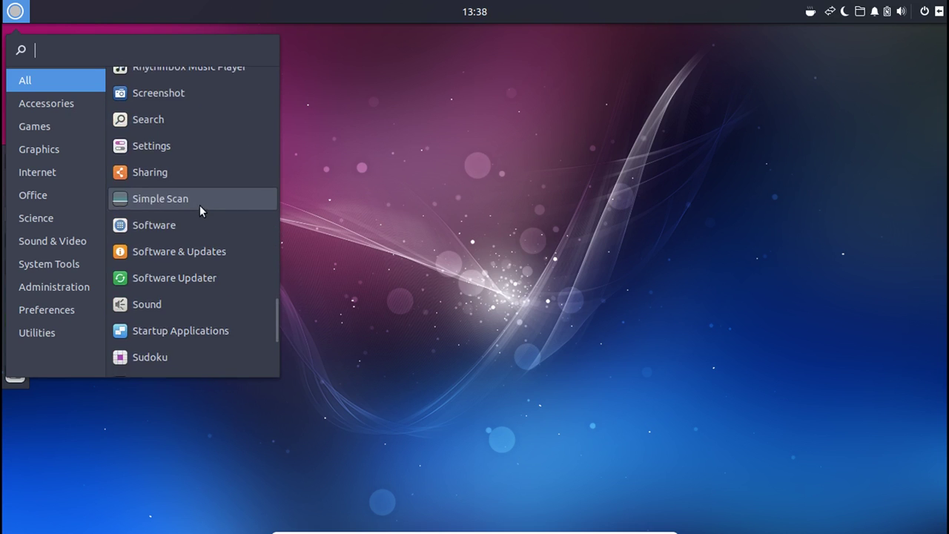
Browse the Accessories, Games, Graphics, Internet, Office and Science categories.
{"action": "left_click", "coordinate": [48, 108]}
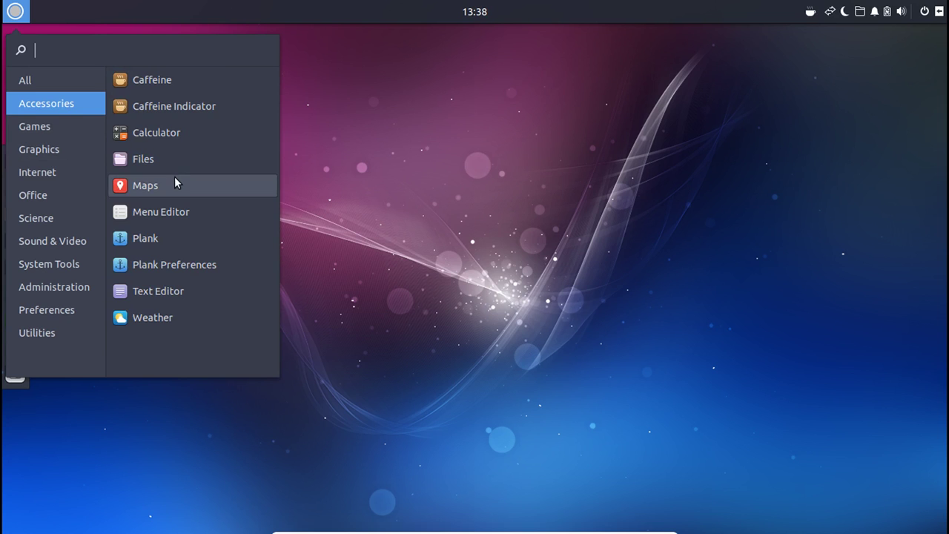
{"action": "left_click", "coordinate": [58, 130]}
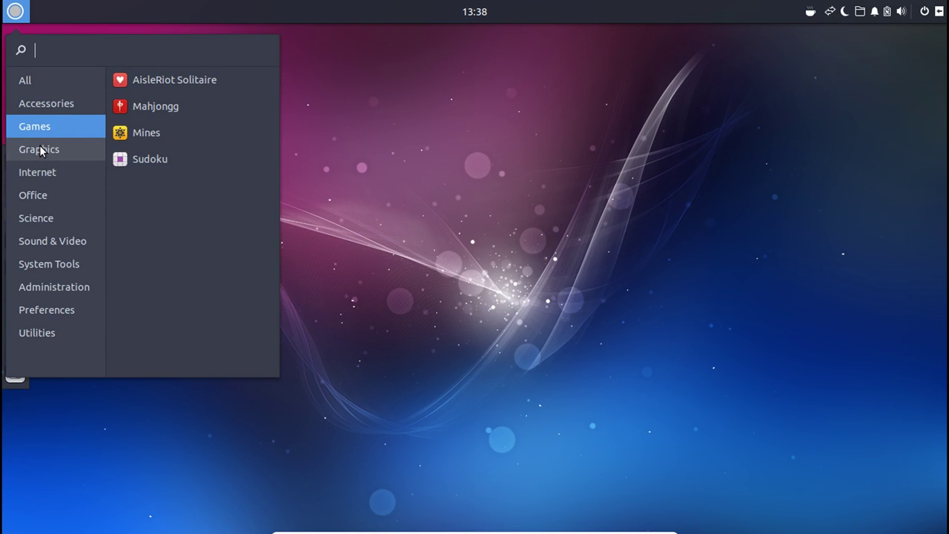
{"action": "left_click", "coordinate": [41, 150]}
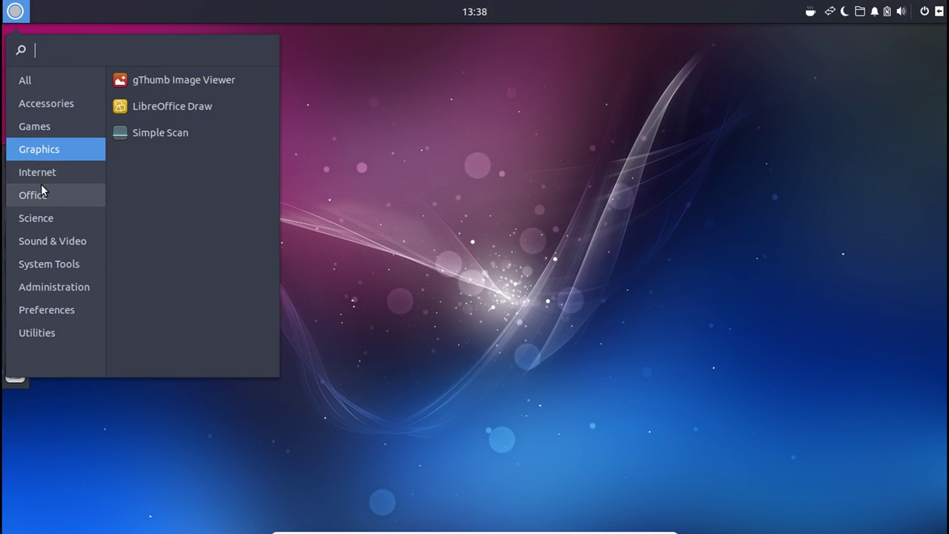
{"action": "left_click", "coordinate": [42, 175]}
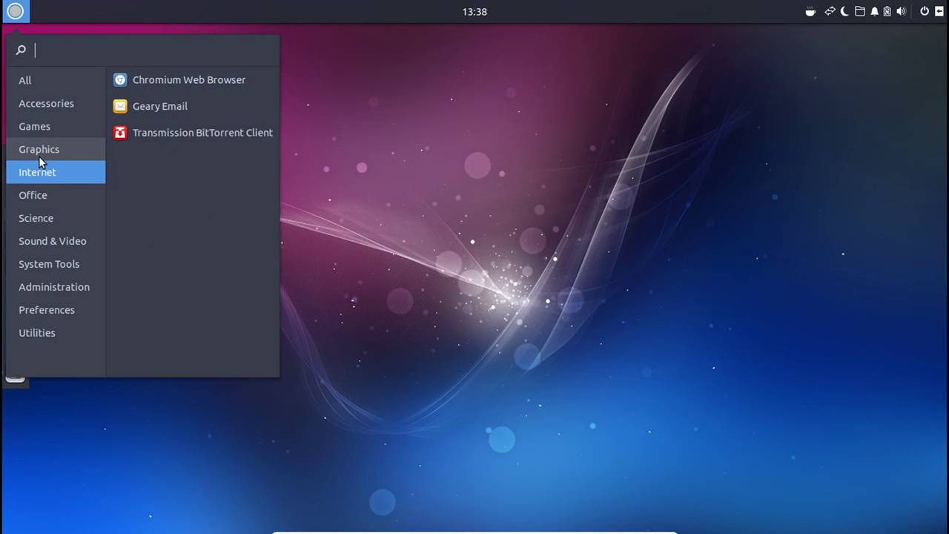
{"action": "left_click", "coordinate": [48, 195]}
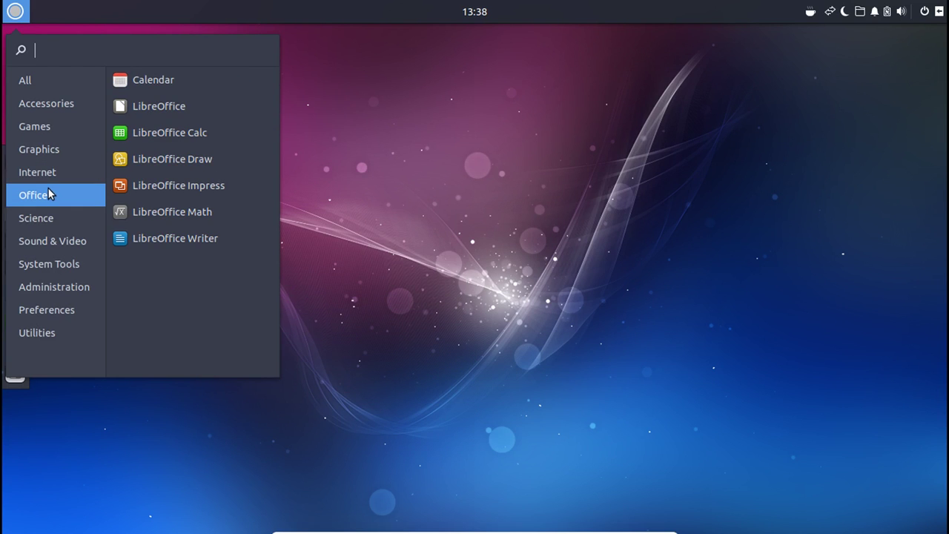
{"action": "left_click", "coordinate": [68, 217]}
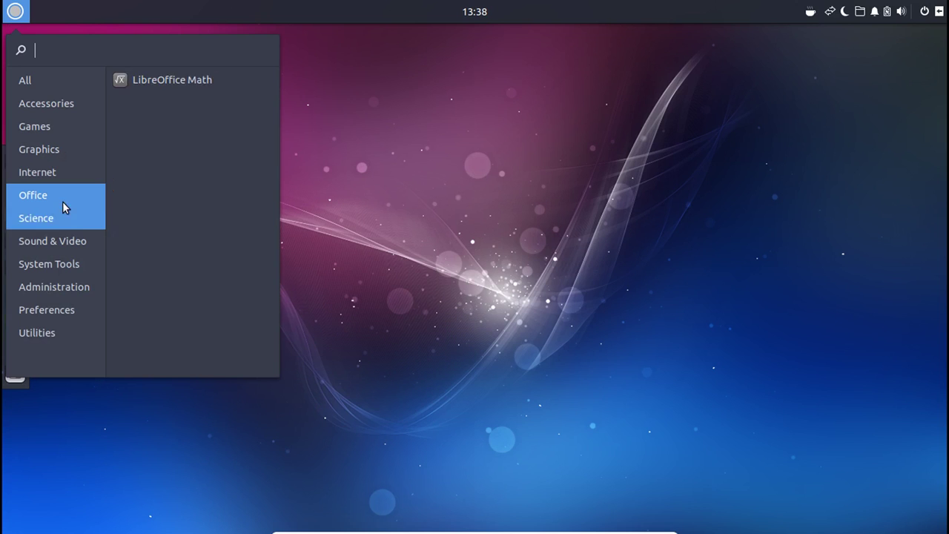
{"action": "left_click", "coordinate": [63, 199]}
{"action": "left_click", "coordinate": [52, 220]}
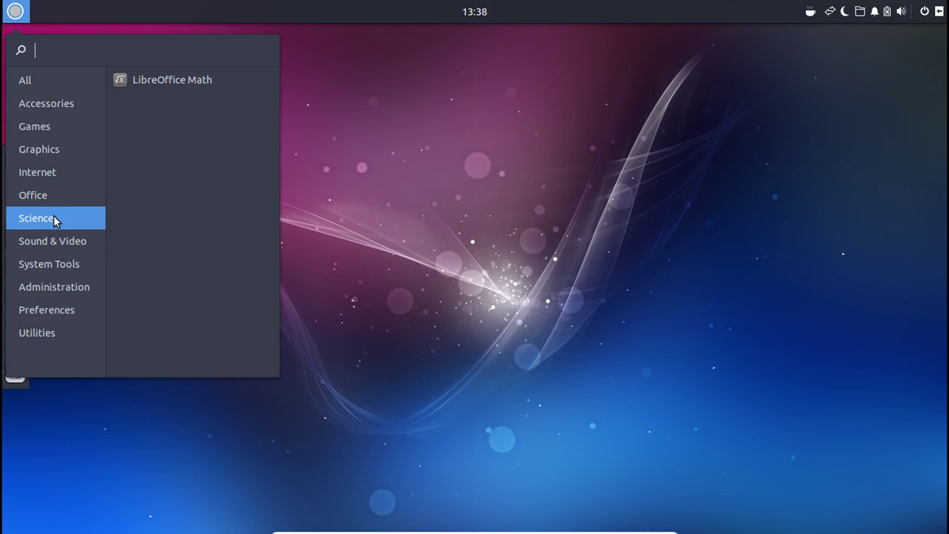
Browse Sound & Video, System Tools, Administration, Preferences and Utilities, then close the menu.
{"action": "left_click", "coordinate": [68, 242]}
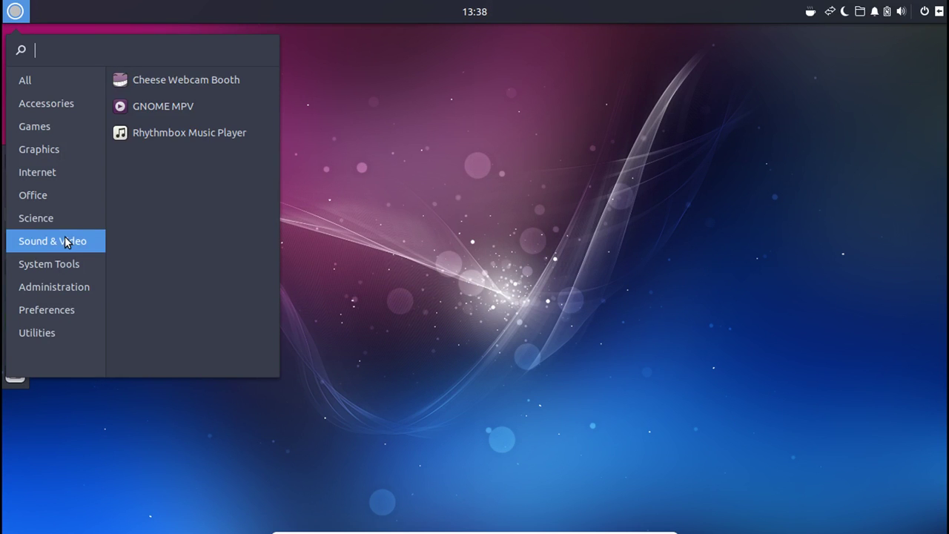
{"action": "left_click", "coordinate": [67, 271]}
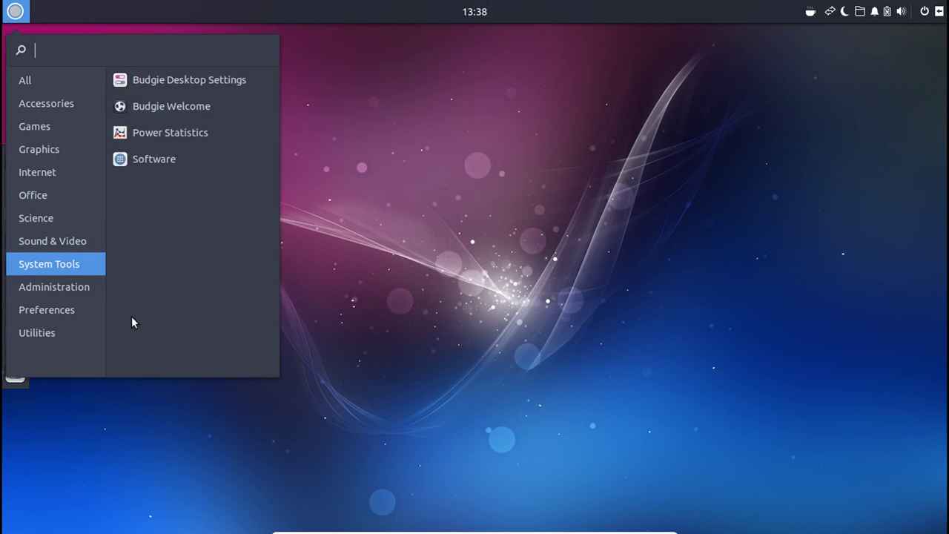
{"action": "left_click", "coordinate": [60, 287]}
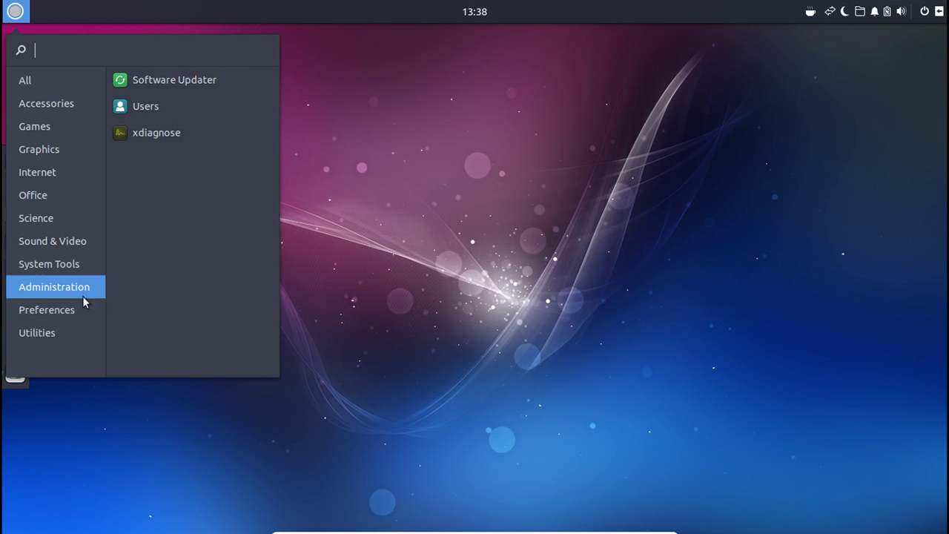
{"action": "left_click", "coordinate": [63, 312]}
{"action": "scroll", "coordinate": [169, 269], "scroll_direction": "down", "scroll_amount": 5}
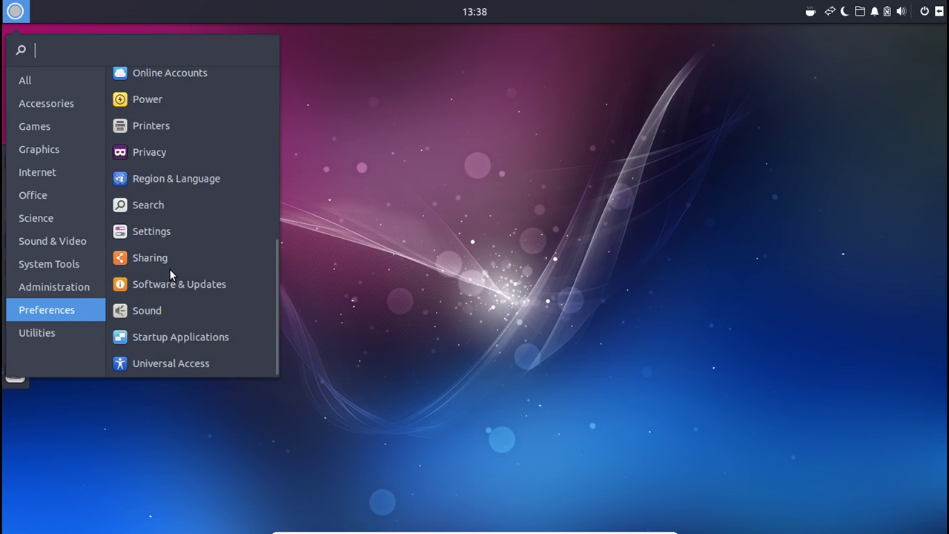
{"action": "scroll", "coordinate": [170, 274], "scroll_direction": "up", "scroll_amount": 3}
{"action": "scroll", "coordinate": [168, 281], "scroll_direction": "up", "scroll_amount": 6}
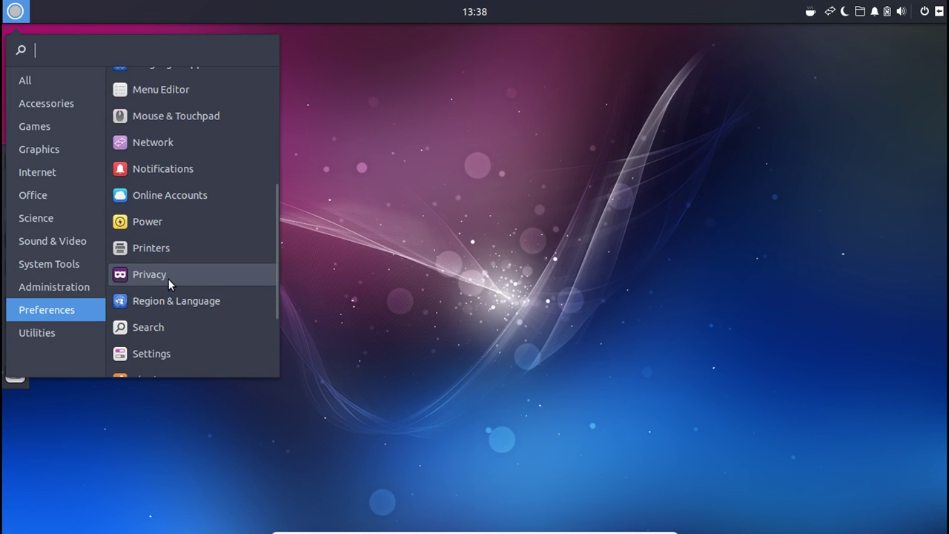
{"action": "scroll", "coordinate": [169, 269], "scroll_direction": "up", "scroll_amount": 5}
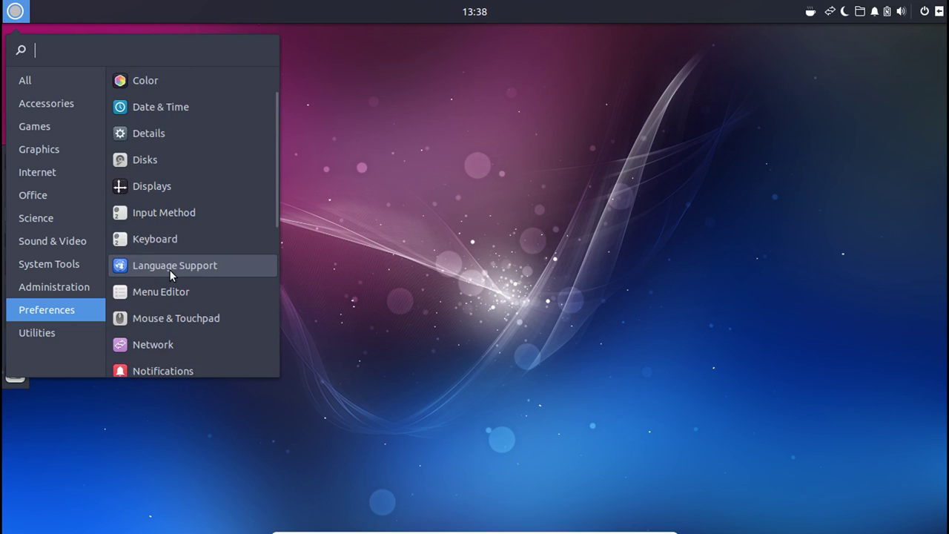
{"action": "left_click", "coordinate": [52, 333]}
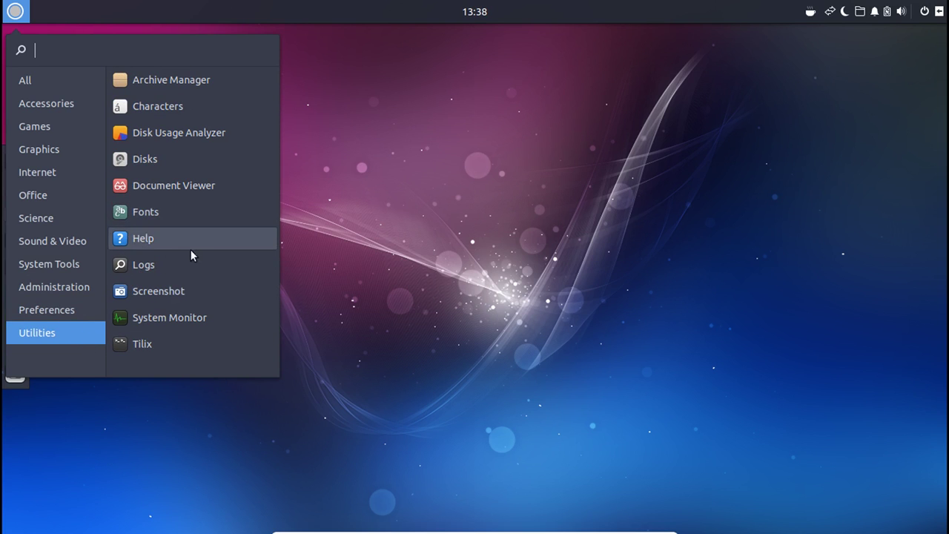
{"action": "left_click", "coordinate": [296, 158]}
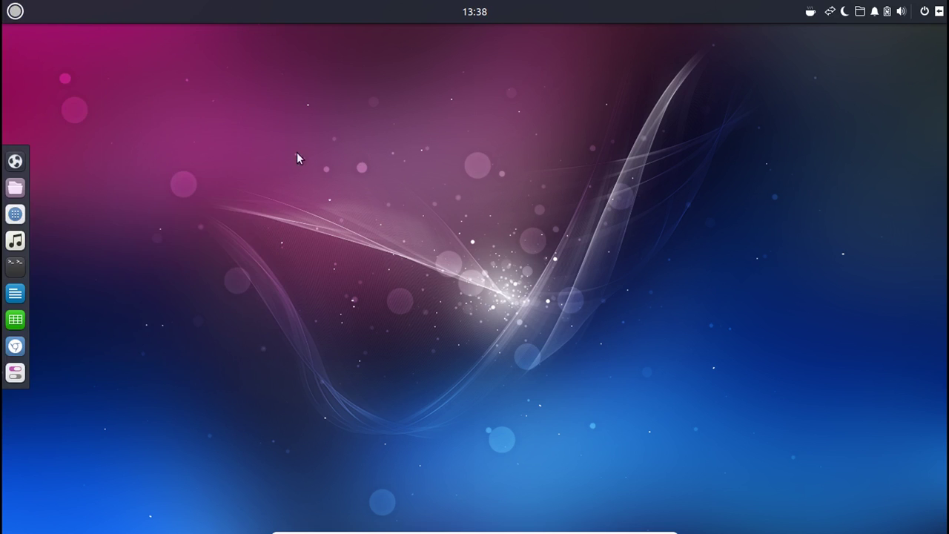
Launch Software from the dock, pass the welcome screen, and dismiss the 'something went wrong' notice.
{"action": "left_click", "coordinate": [16, 215]}
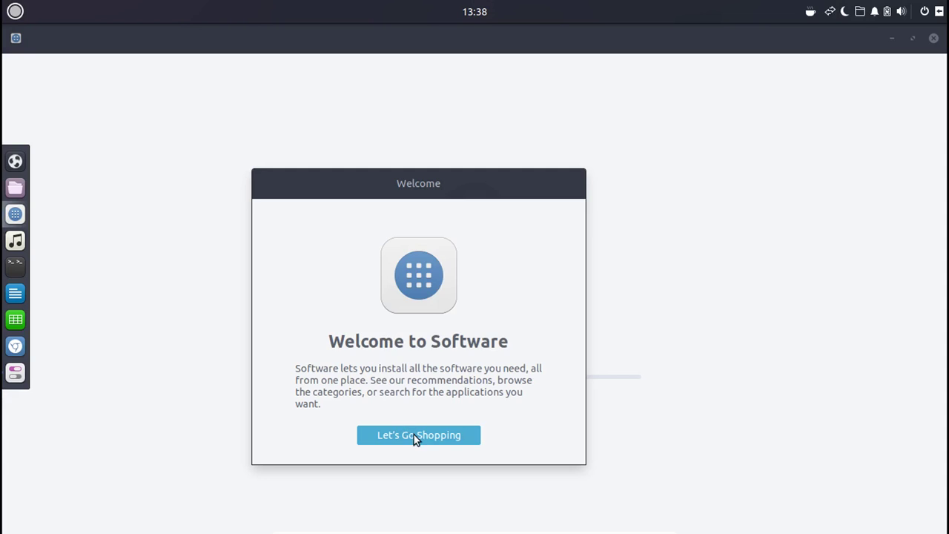
{"action": "left_click", "coordinate": [414, 436]}
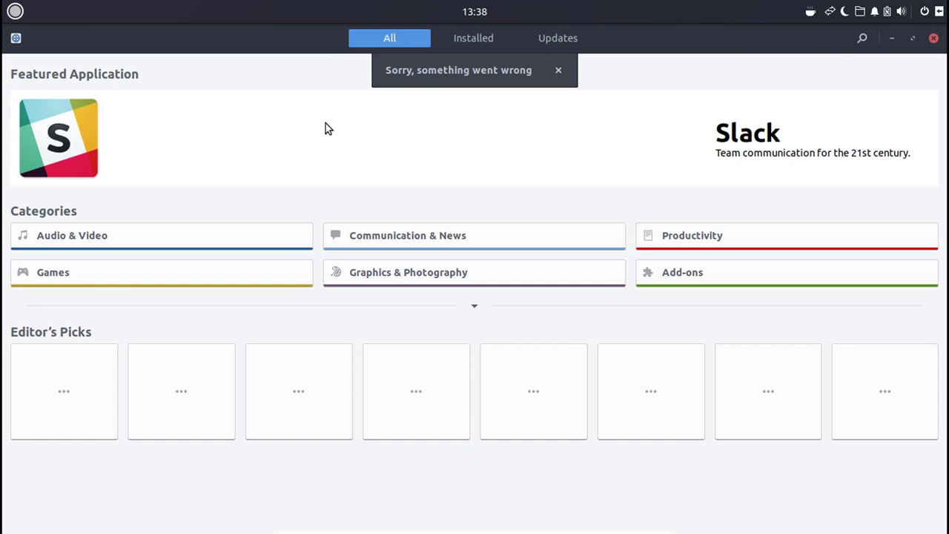
{"action": "left_click", "coordinate": [566, 70]}
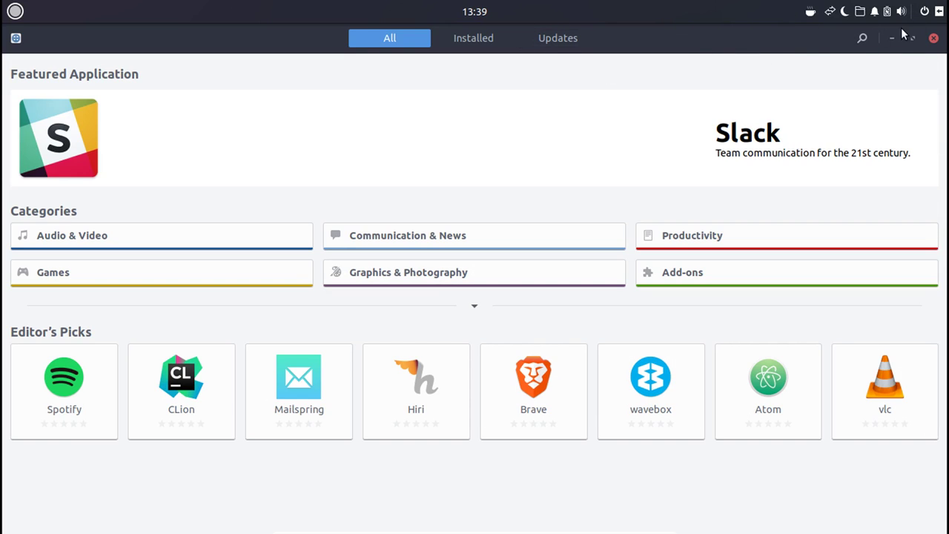
Search the store for kdenlive, then clear the search.
{"action": "left_click", "coordinate": [861, 37]}
{"action": "type", "text": "kdenlive"}
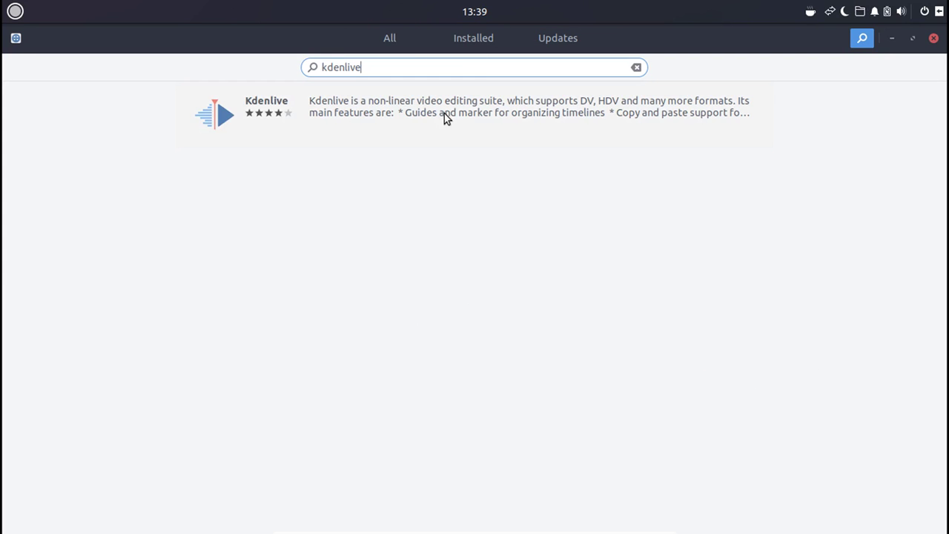
{"action": "left_click", "coordinate": [637, 68]}
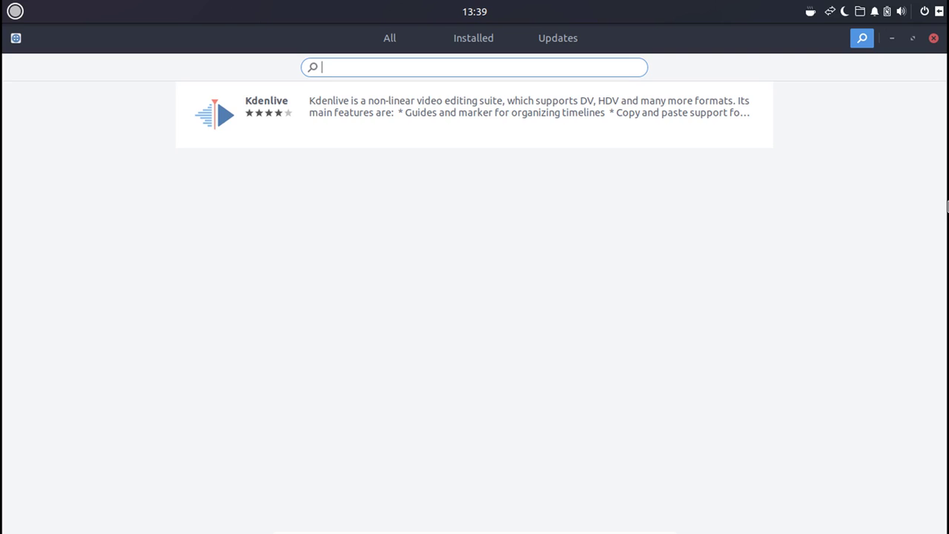
Search for scratch and supertuxkart, then show the Installed applications list.
{"action": "type", "text": "scratch"}
{"action": "scroll", "coordinate": [676, 410], "scroll_direction": "down", "scroll_amount": 2}
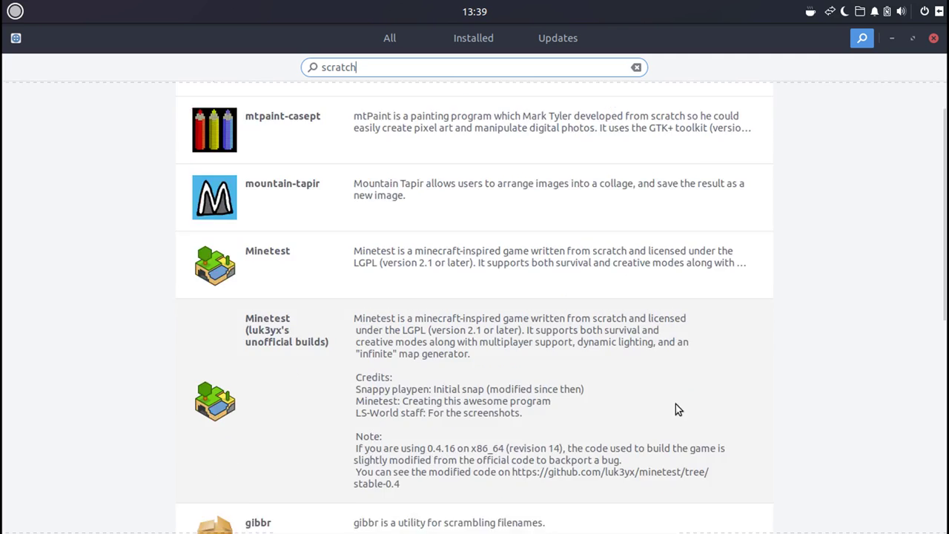
{"action": "scroll", "coordinate": [675, 384], "scroll_direction": "down", "scroll_amount": 5}
{"action": "scroll", "coordinate": [675, 381], "scroll_direction": "up", "scroll_amount": 7}
{"action": "key", "text": "ctrl+a"}
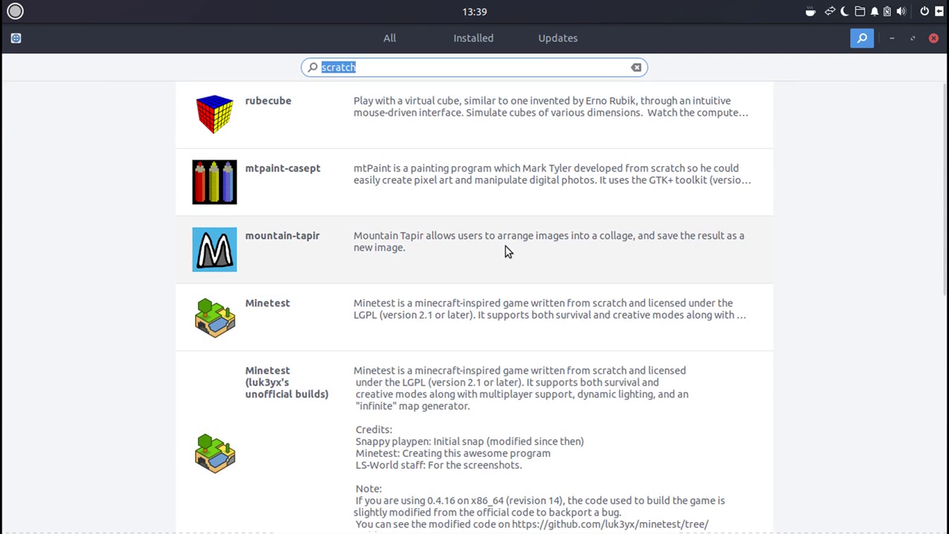
{"action": "key", "text": "BackSpace"}
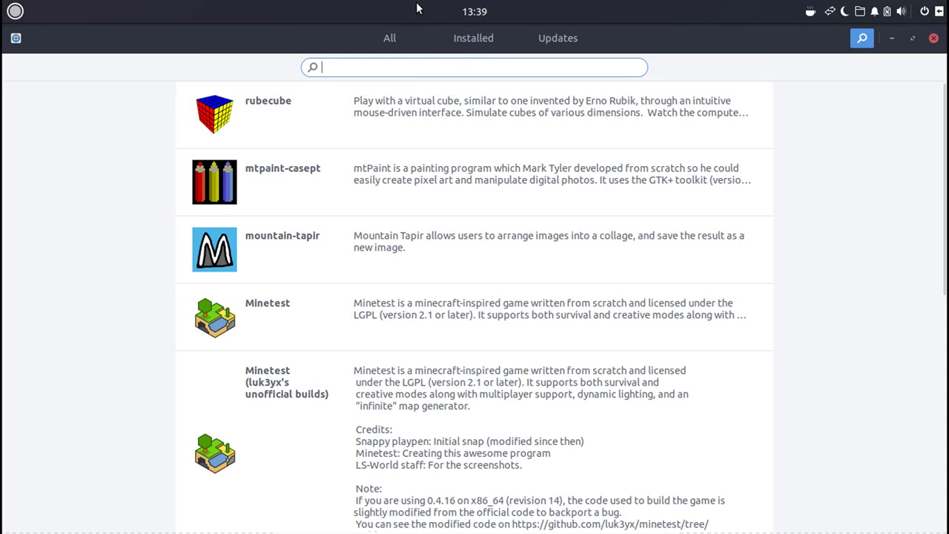
{"action": "type", "text": "super"}
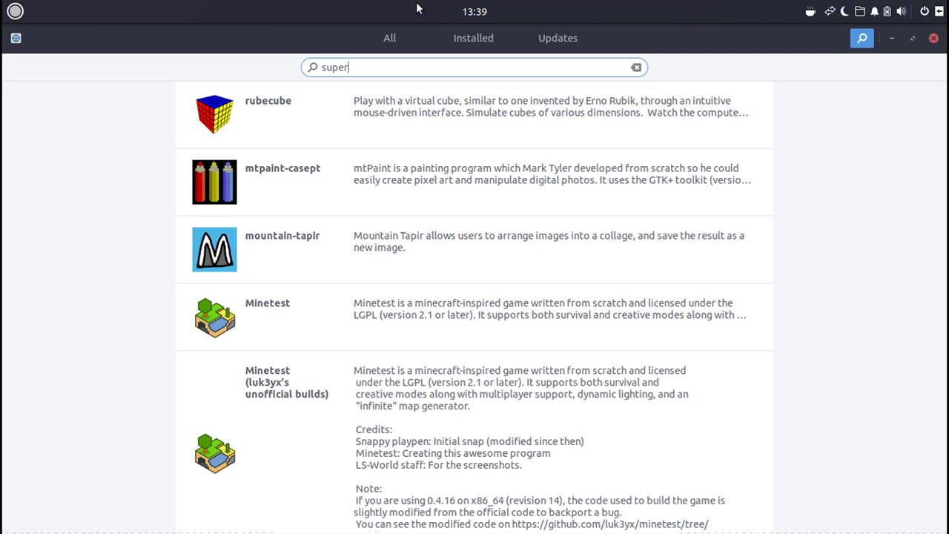
{"action": "type", "text": "tuxkart"}
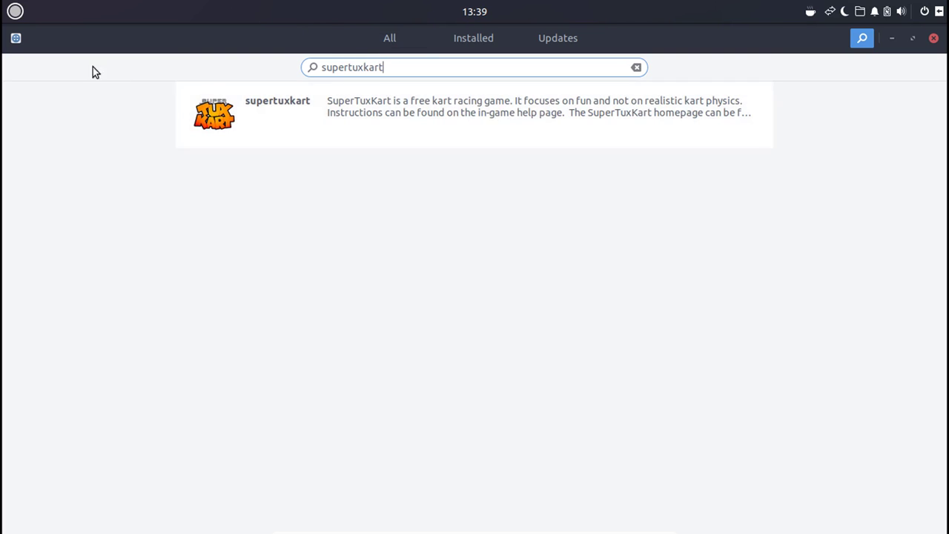
{"action": "left_click", "coordinate": [454, 41]}
{"action": "key", "text": "Escape"}
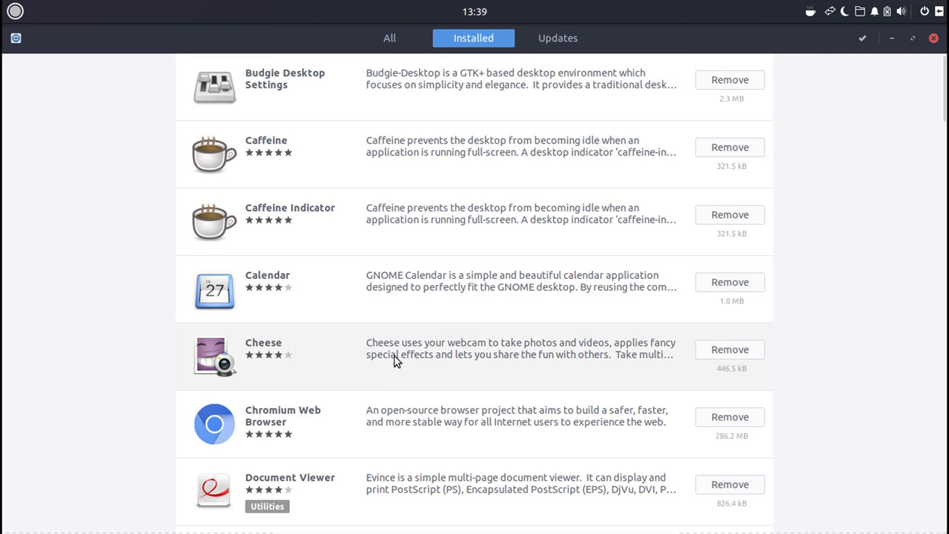
Scroll through the installed apps, then go back to the All page with Slack featured.
{"action": "scroll", "coordinate": [404, 386], "scroll_direction": "down", "scroll_amount": 2}
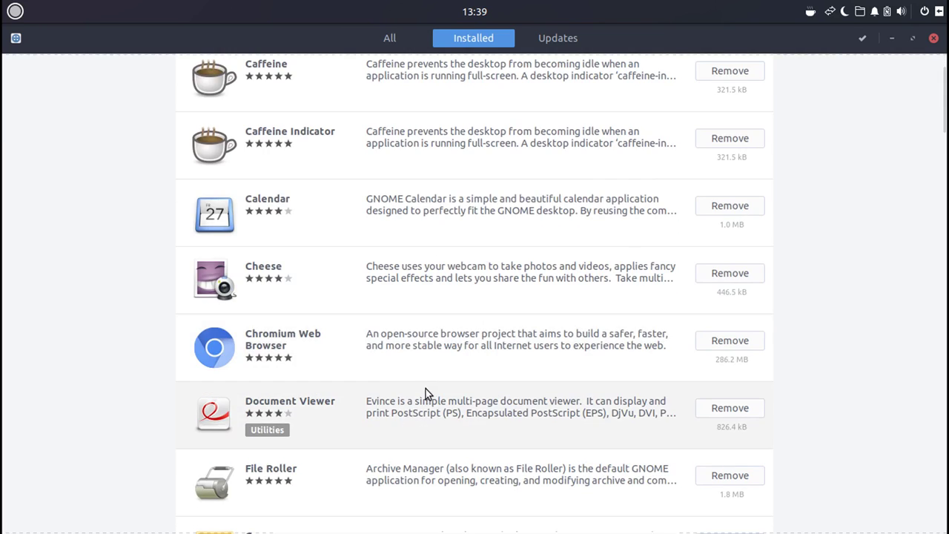
{"action": "scroll", "coordinate": [471, 367], "scroll_direction": "down", "scroll_amount": 4}
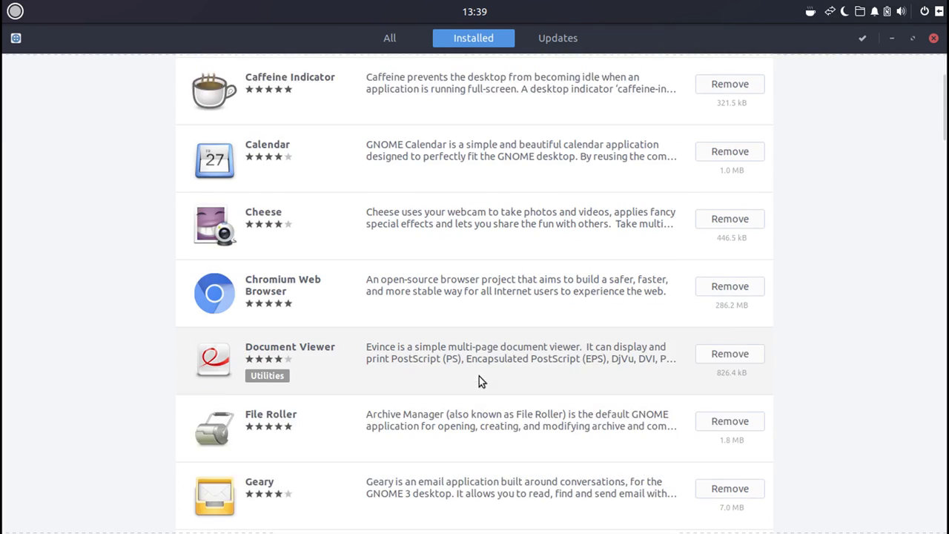
{"action": "scroll", "coordinate": [488, 338], "scroll_direction": "down", "scroll_amount": 3}
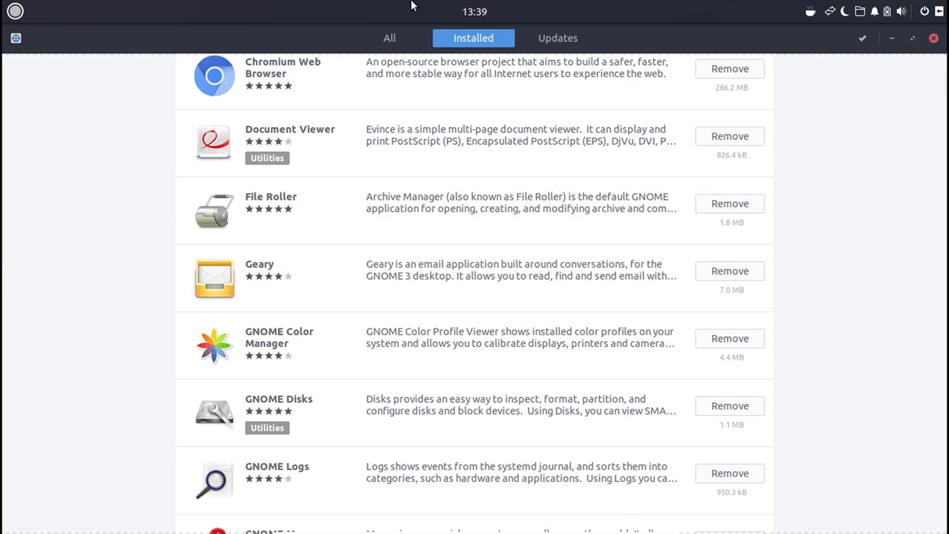
{"action": "left_click", "coordinate": [389, 34]}
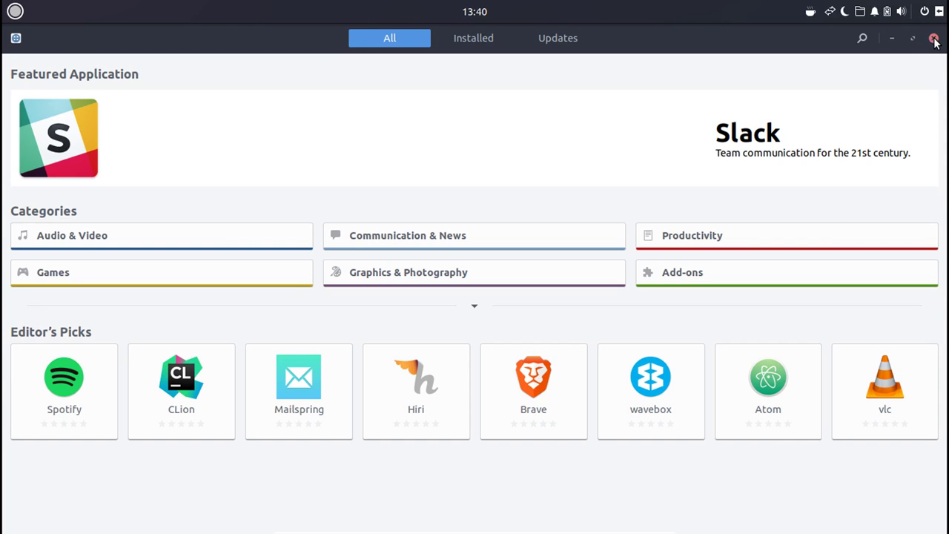
Close the Software window and open Files from the dock at Home.
{"action": "left_click", "coordinate": [933, 38]}
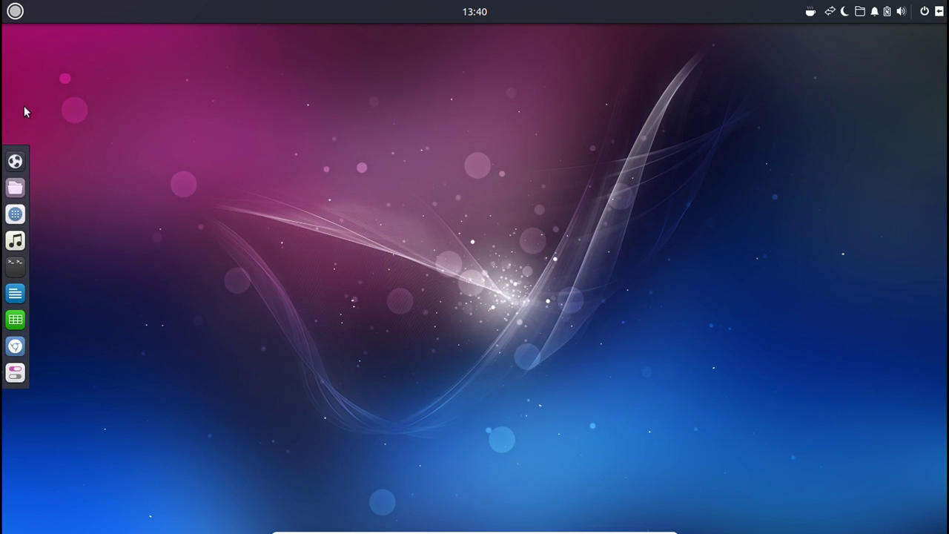
{"action": "left_click", "coordinate": [15, 187]}
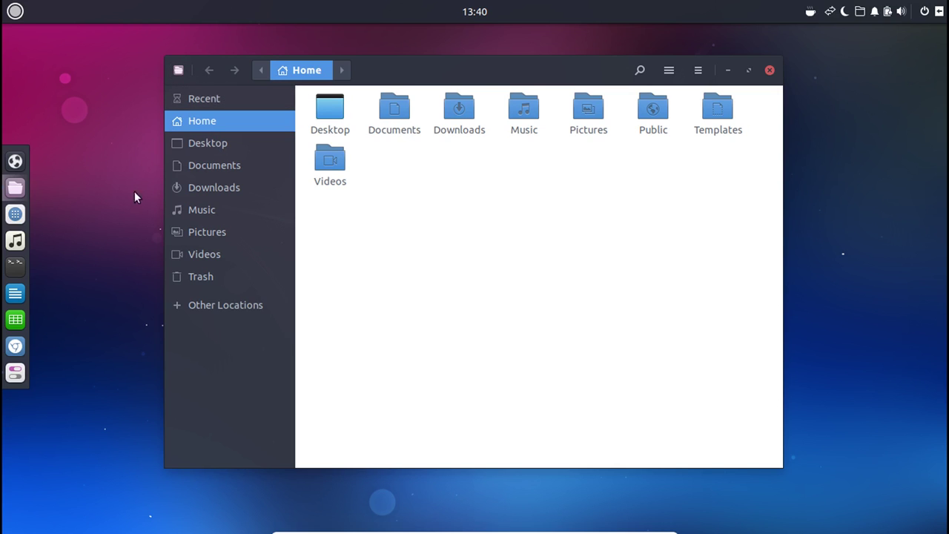
Browse the Desktop, Documents, Downloads, Music, Pictures, Videos and Trash folders.
{"action": "left_click", "coordinate": [218, 137]}
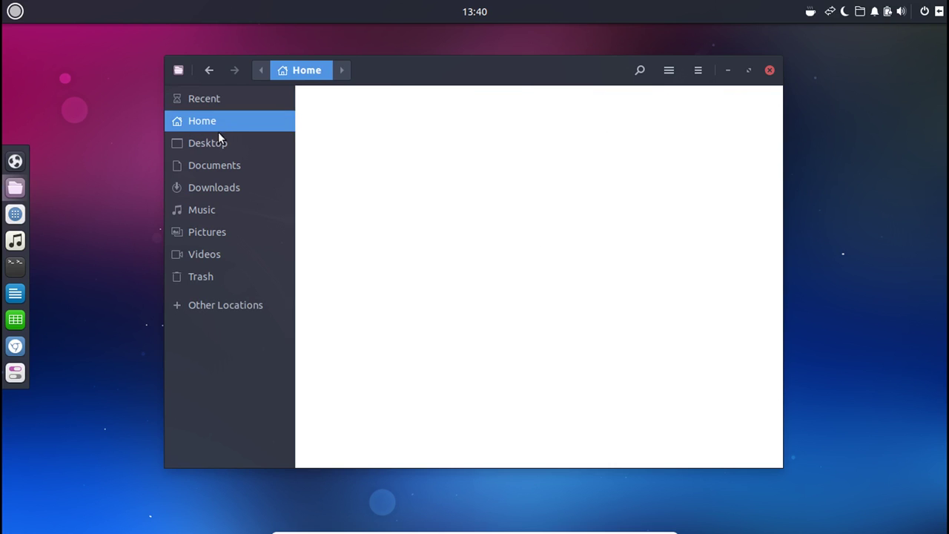
{"action": "left_click", "coordinate": [209, 166]}
{"action": "left_click", "coordinate": [213, 192]}
{"action": "left_click", "coordinate": [212, 209]}
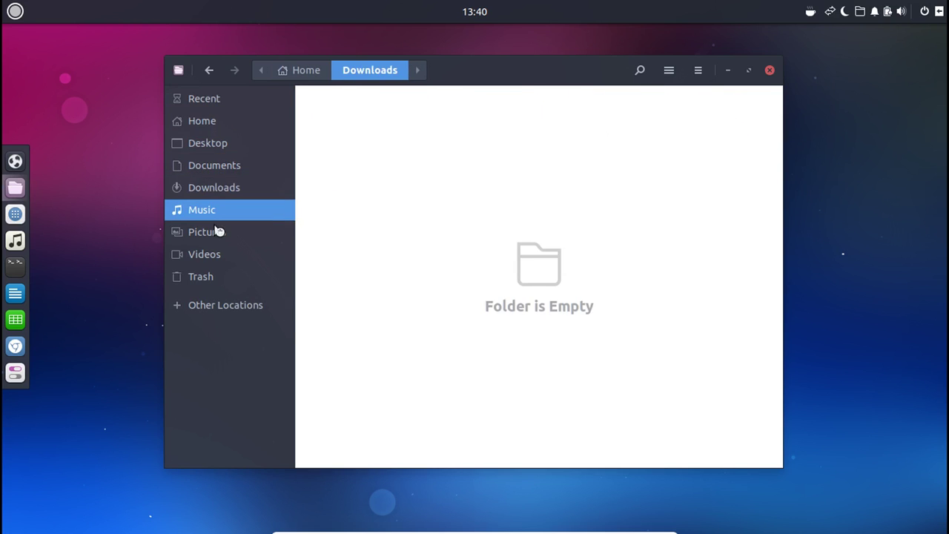
{"action": "left_click", "coordinate": [215, 231]}
{"action": "left_click", "coordinate": [210, 276]}
{"action": "left_click", "coordinate": [209, 255]}
{"action": "left_click", "coordinate": [209, 276]}
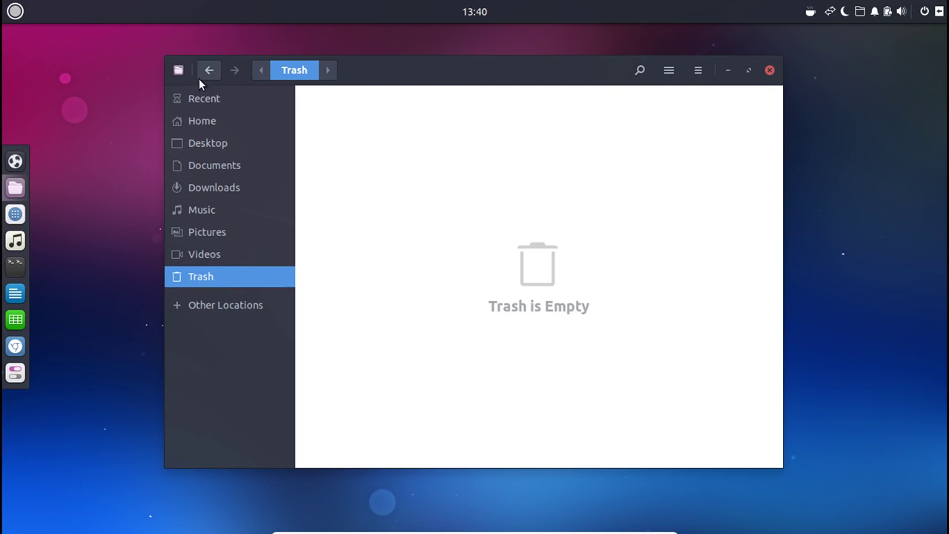
Switch Files to list view, then close the window.
{"action": "left_click", "coordinate": [696, 69]}
{"action": "left_click", "coordinate": [669, 69]}
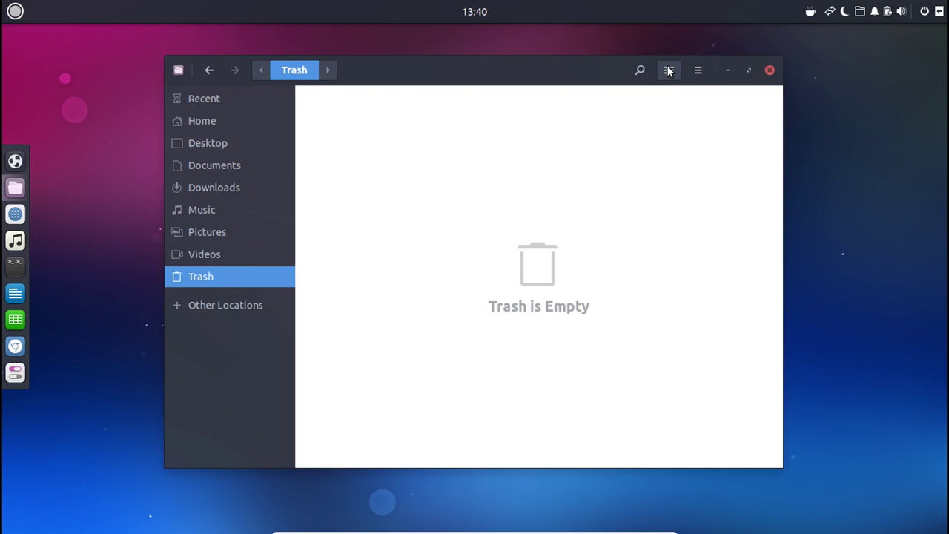
{"action": "left_click", "coordinate": [669, 70]}
{"action": "left_click", "coordinate": [770, 69]}
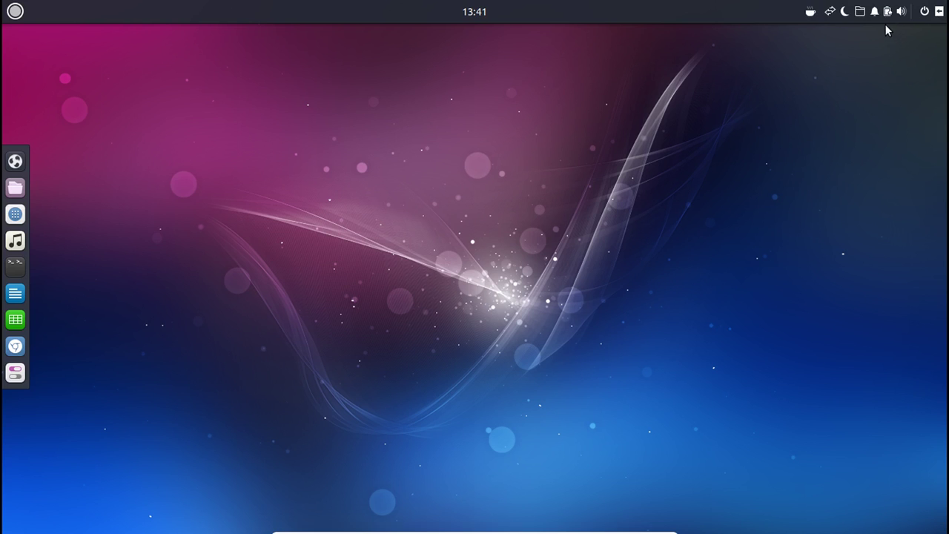
Check the Caffeine and network tray menus, then turn Night Light on and back off.
{"action": "left_click", "coordinate": [809, 12]}
{"action": "left_click", "coordinate": [808, 12]}
{"action": "left_click", "coordinate": [810, 13]}
{"action": "left_click", "coordinate": [831, 13]}
{"action": "left_click", "coordinate": [831, 13]}
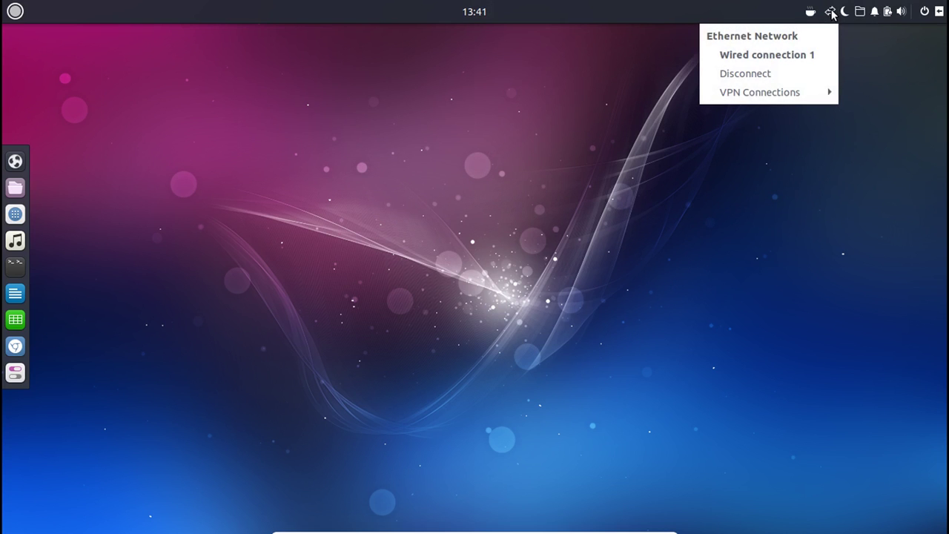
{"action": "left_click", "coordinate": [840, 13]}
{"action": "left_click", "coordinate": [842, 13]}
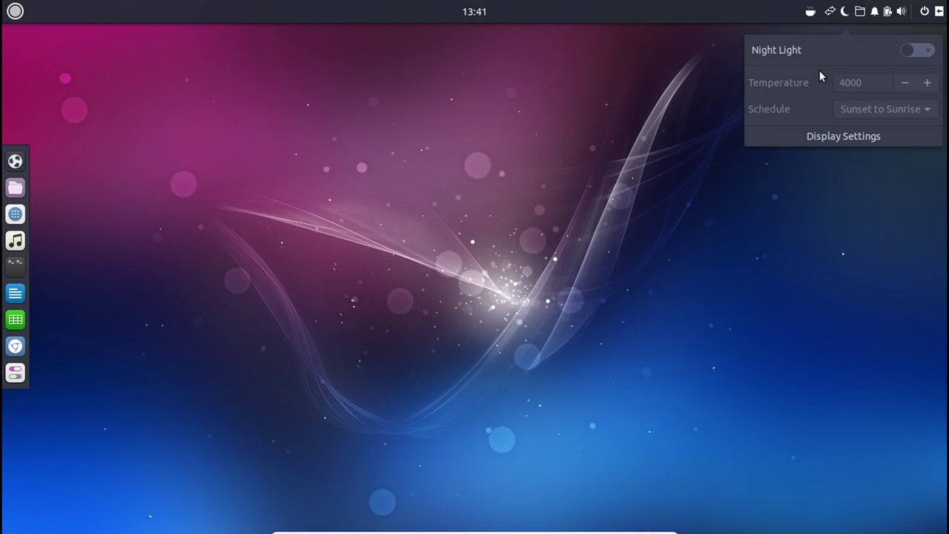
{"action": "left_click", "coordinate": [925, 52]}
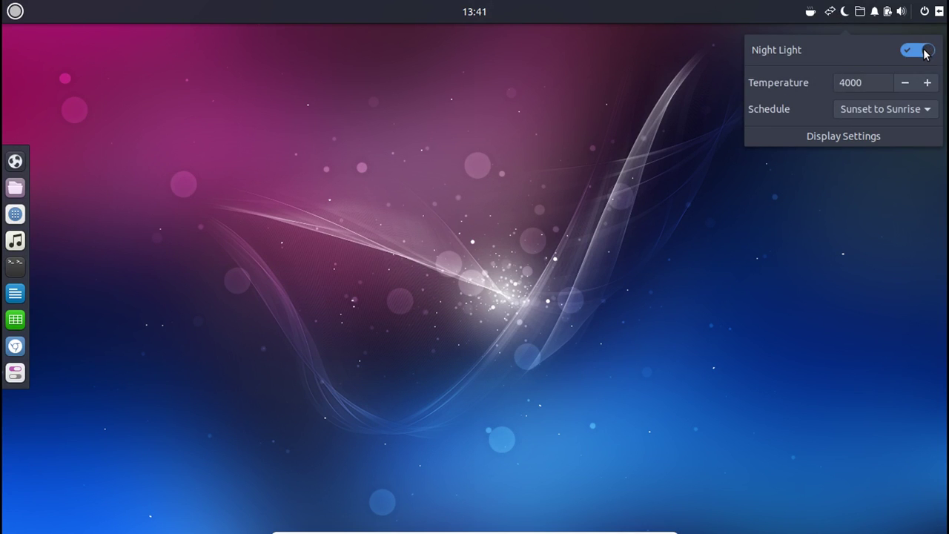
{"action": "left_click", "coordinate": [925, 52]}
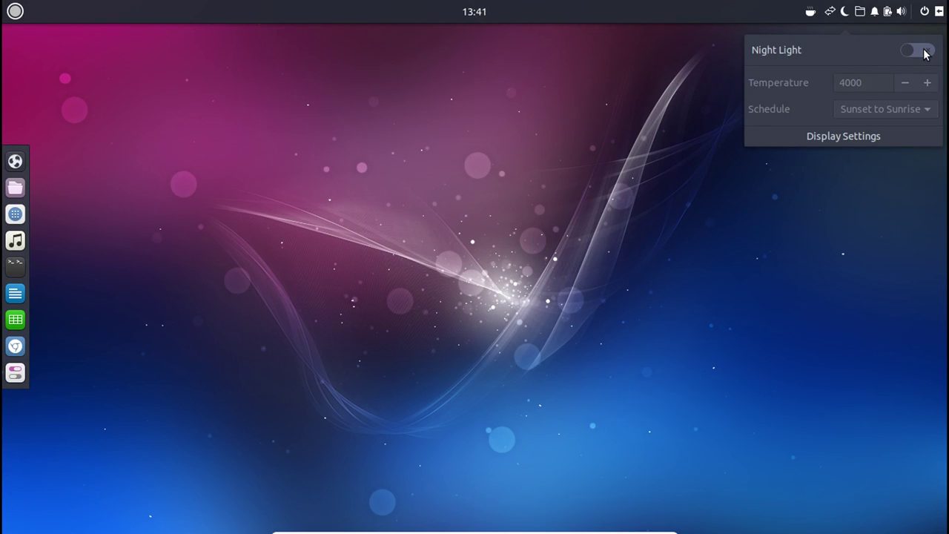
Open Documents from the Places menu, close it, then bring up the notifications sidebar.
{"action": "left_click", "coordinate": [860, 13]}
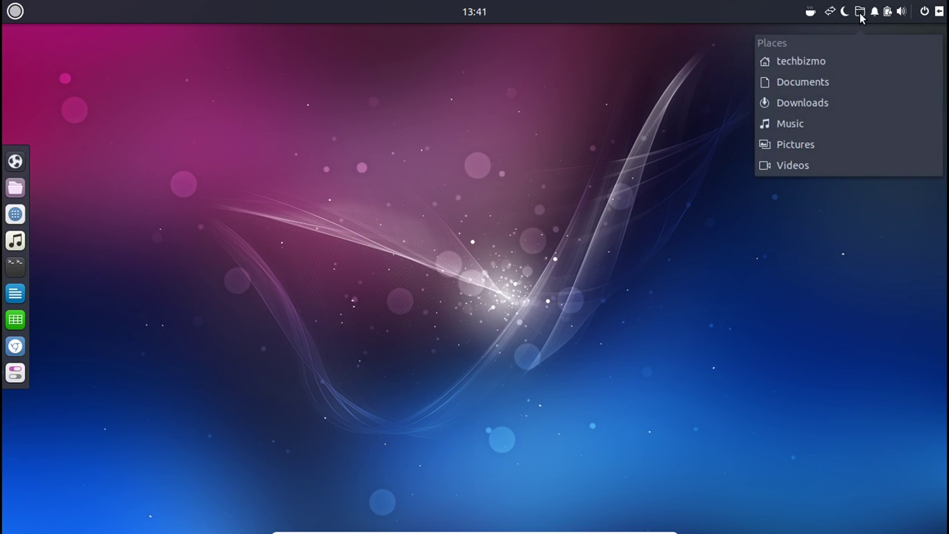
{"action": "left_click", "coordinate": [798, 87]}
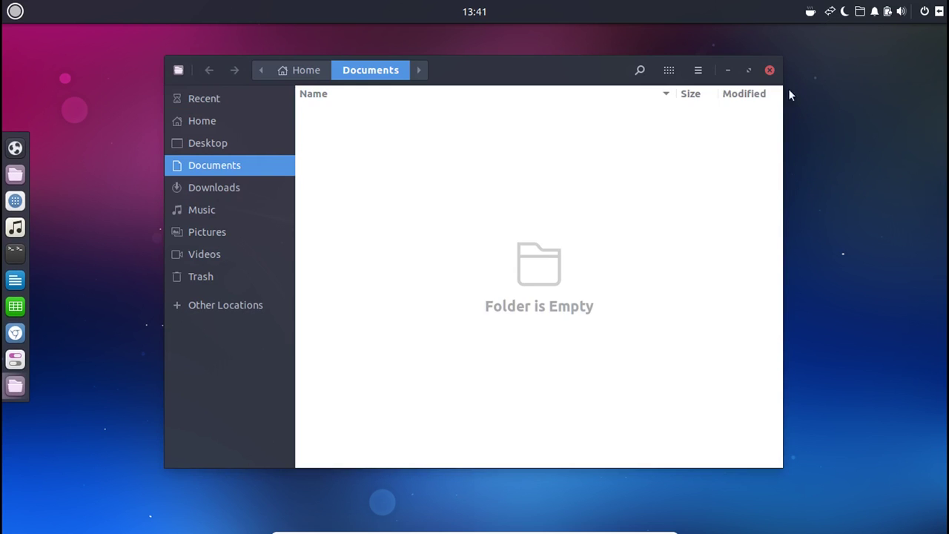
{"action": "left_click", "coordinate": [769, 70]}
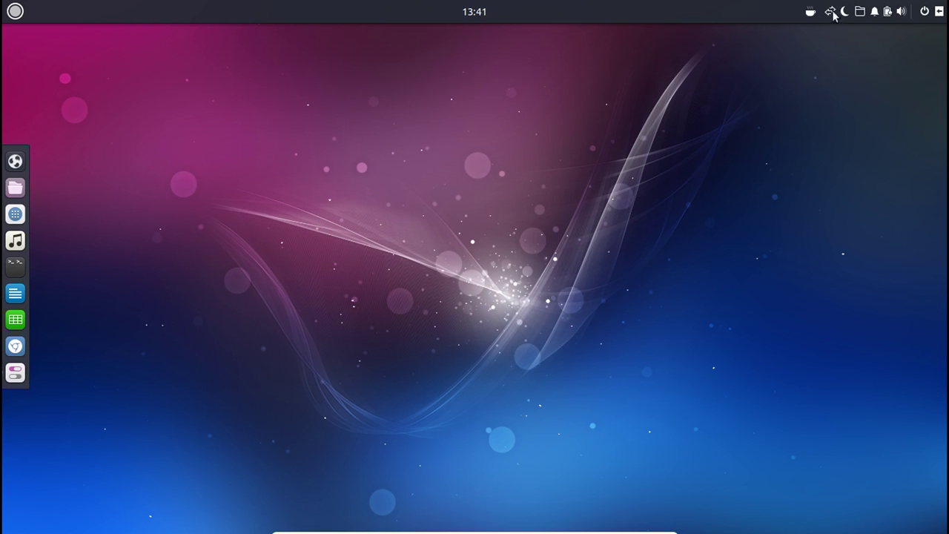
{"action": "left_click", "coordinate": [862, 12]}
{"action": "left_click", "coordinate": [876, 10]}
{"action": "left_click", "coordinate": [861, 12]}
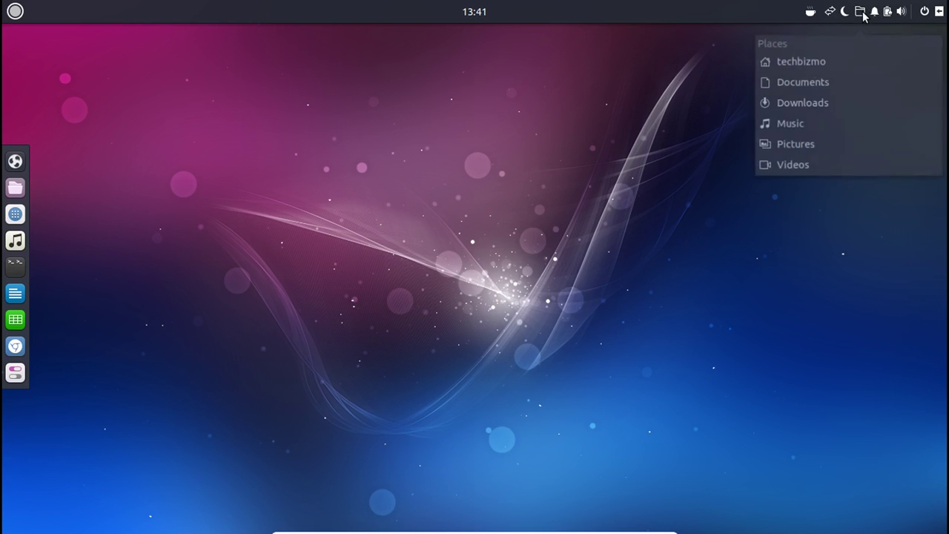
{"action": "left_click", "coordinate": [887, 10]}
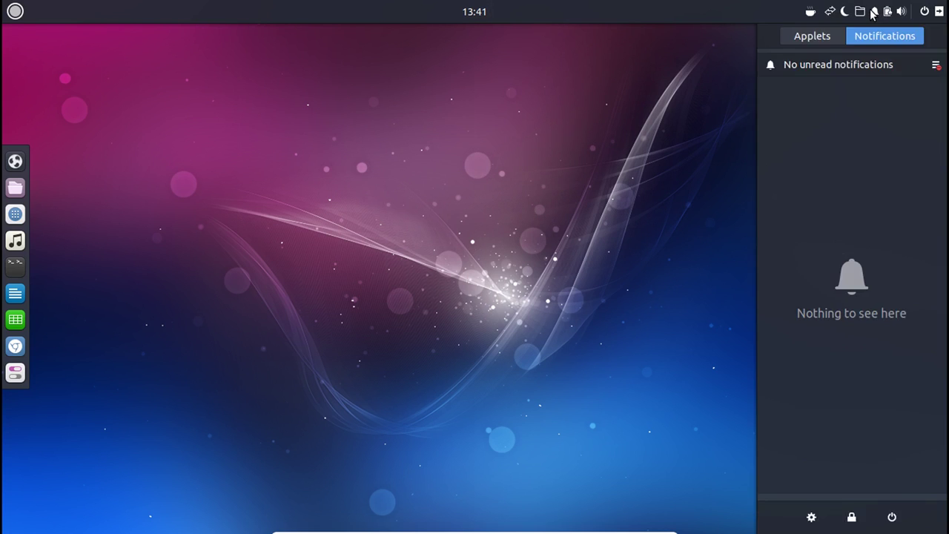
Close the notifications sidebar and check the battery and places tray menus.
{"action": "left_click", "coordinate": [873, 13]}
{"action": "left_click", "coordinate": [876, 13]}
{"action": "left_click", "coordinate": [887, 13]}
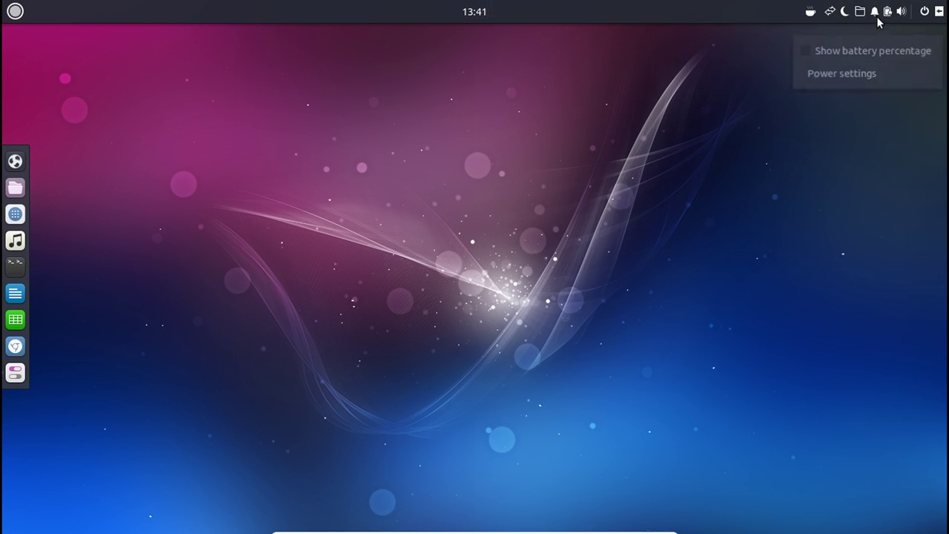
{"action": "left_click", "coordinate": [887, 12]}
{"action": "left_click", "coordinate": [886, 13]}
{"action": "left_click", "coordinate": [858, 11]}
{"action": "left_click", "coordinate": [886, 12]}
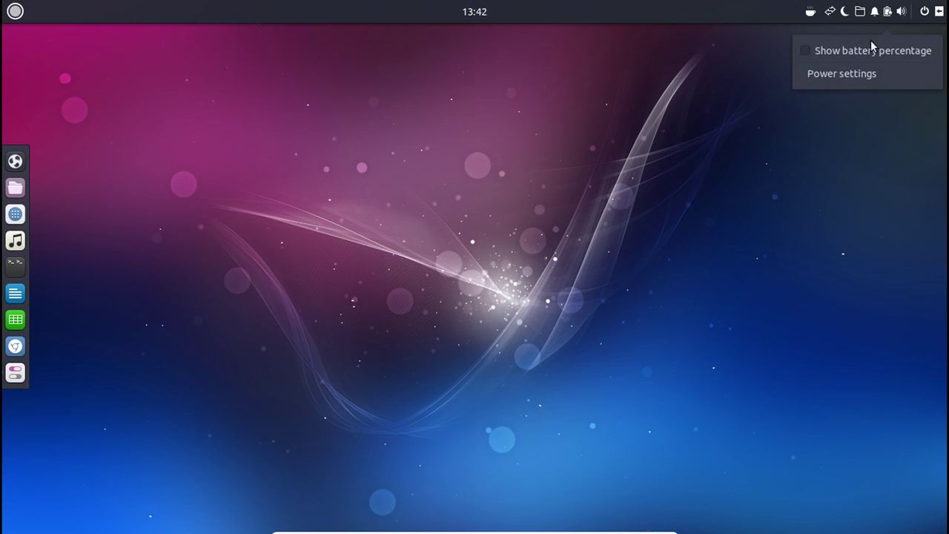
Open Sound settings from the volume menu, then close it.
{"action": "mouse_move", "coordinate": [913, 11]}
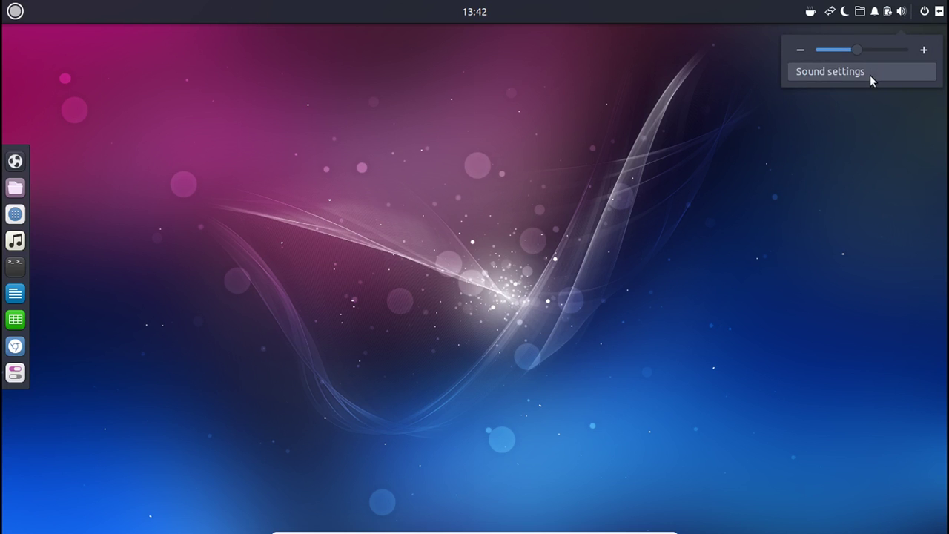
{"action": "left_click", "coordinate": [870, 75]}
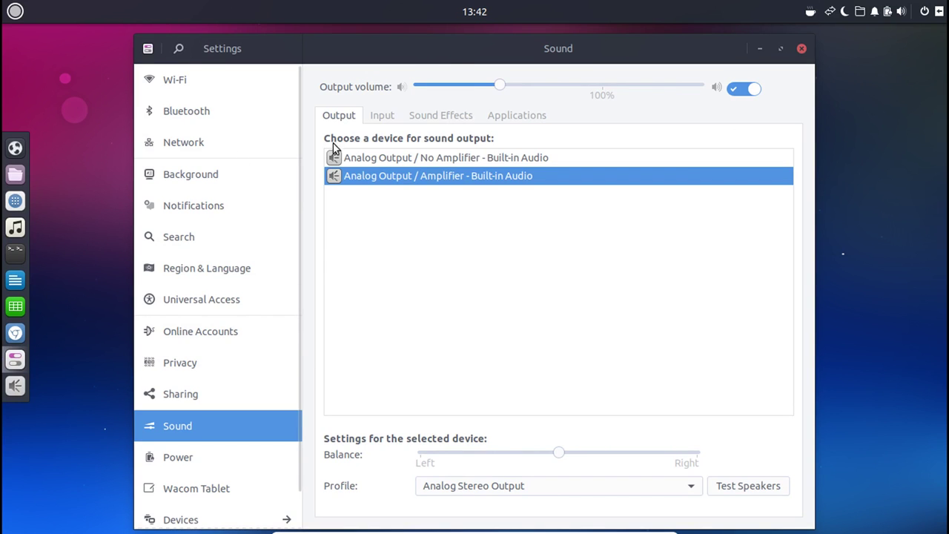
{"action": "left_click", "coordinate": [801, 49]}
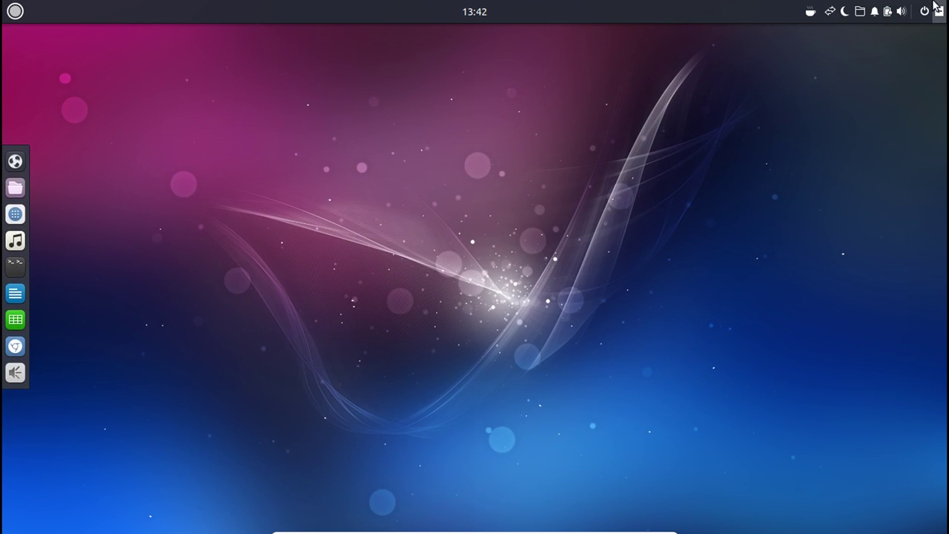
Expand the session and power menu to reveal the account's logout option.
{"action": "left_click", "coordinate": [927, 11]}
{"action": "left_click", "coordinate": [901, 11]}
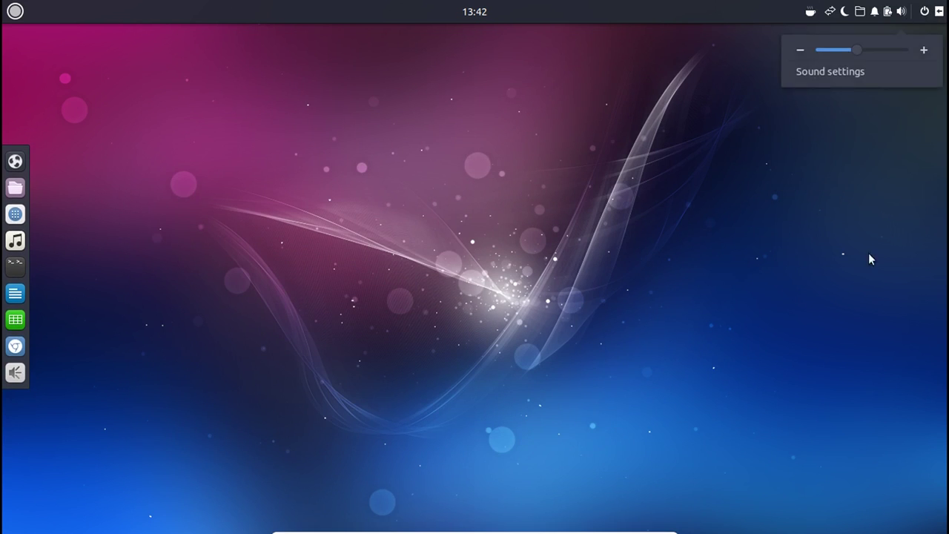
{"action": "left_click", "coordinate": [922, 12]}
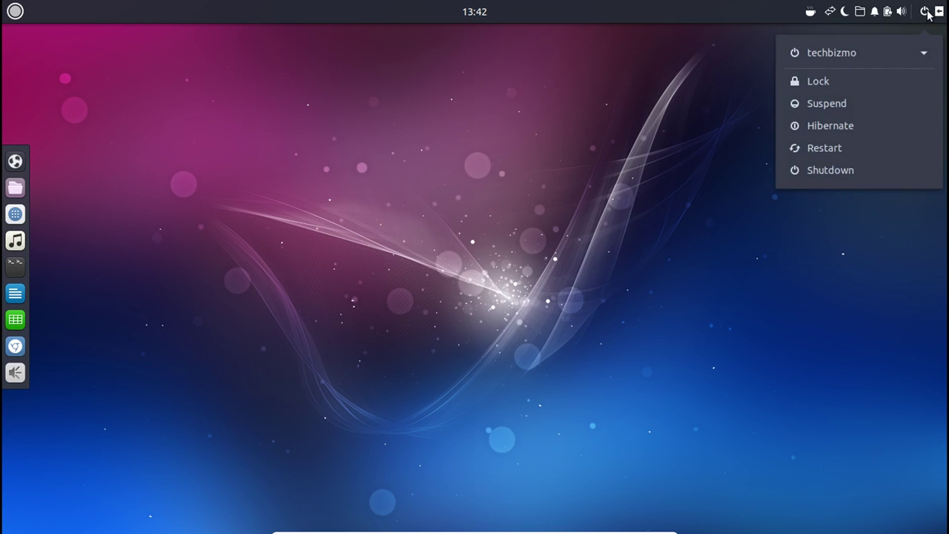
{"action": "left_click", "coordinate": [896, 50]}
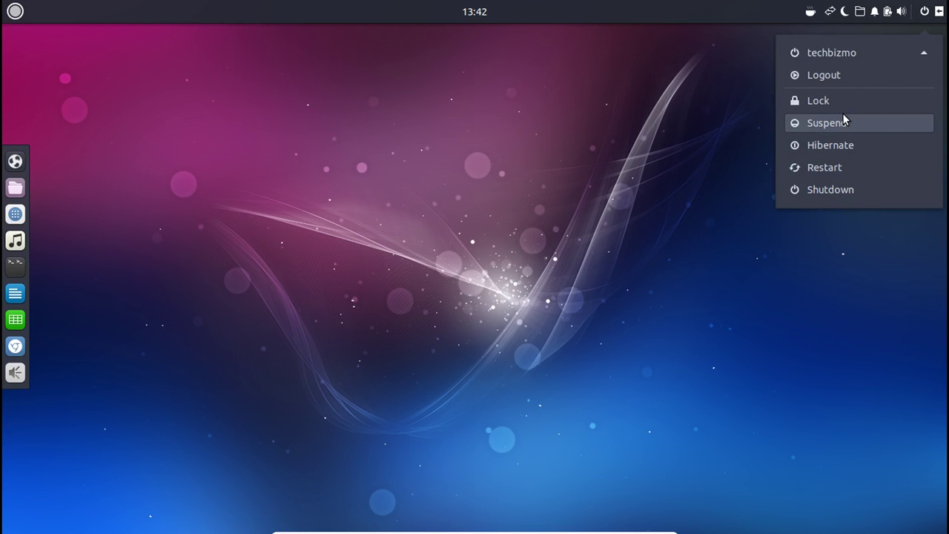
{"action": "left_click", "coordinate": [945, 10]}
{"action": "left_click", "coordinate": [939, 15]}
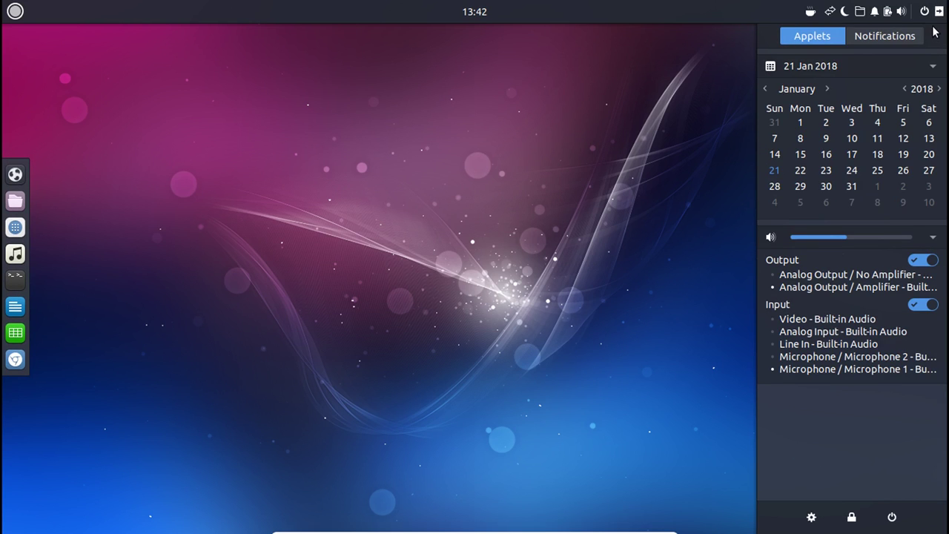
{"action": "left_click", "coordinate": [939, 13]}
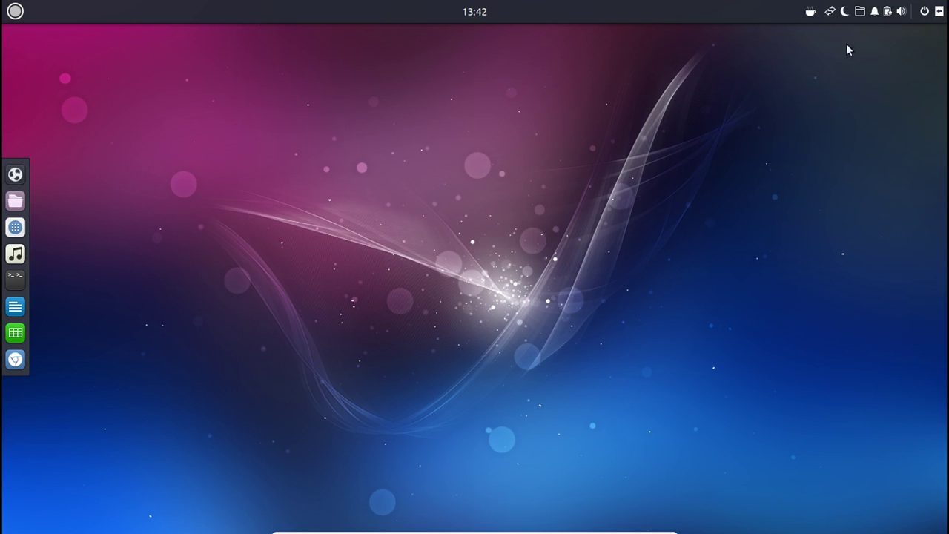
{"action": "left_click", "coordinate": [940, 13]}
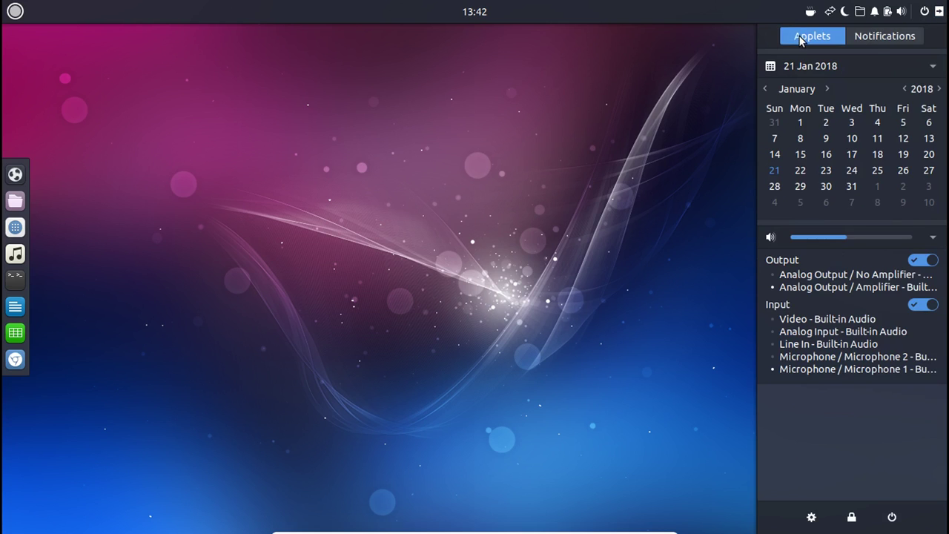
{"action": "left_click", "coordinate": [873, 36]}
{"action": "key", "text": "super+n"}
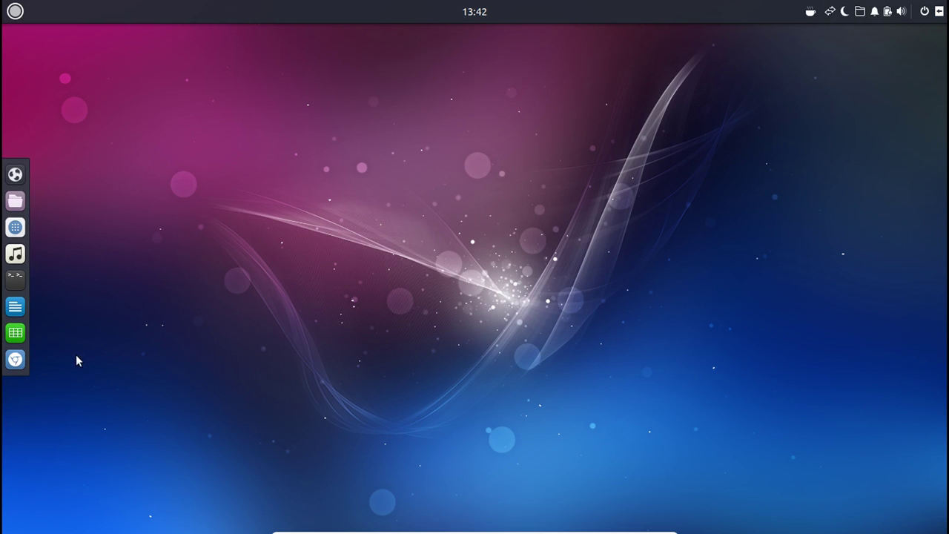
Launch Settings by searching 'sett' and maximise its window.
{"action": "key", "text": "super"}
{"action": "type", "text": "sett"}
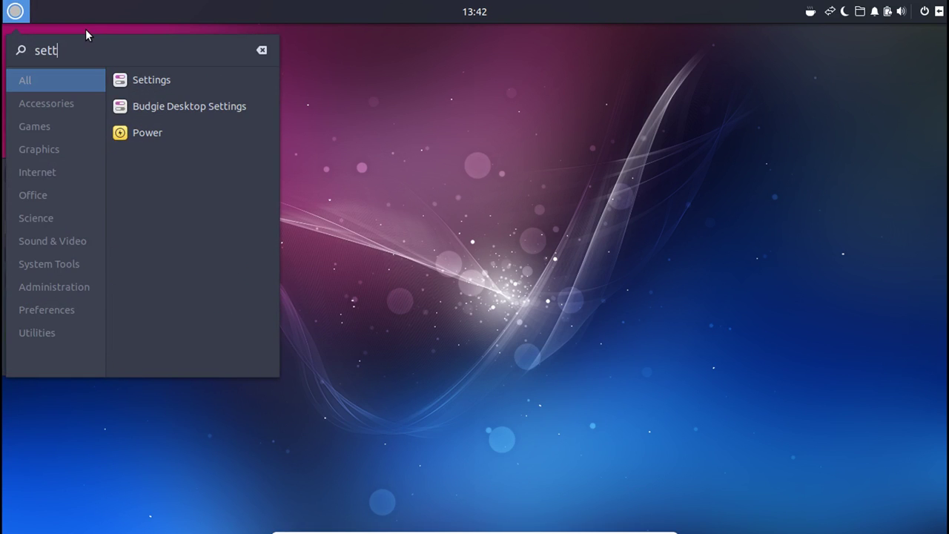
{"action": "key", "text": "Return"}
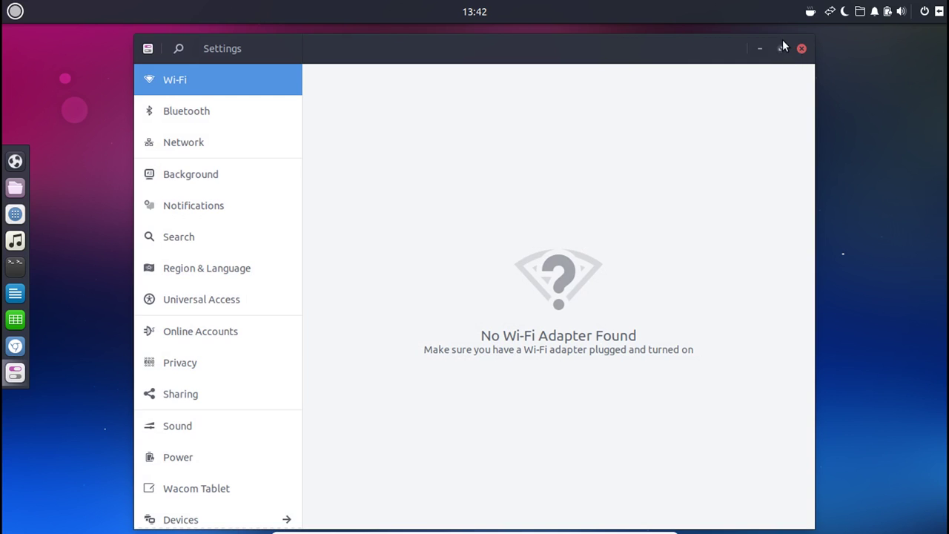
{"action": "left_click", "coordinate": [782, 48]}
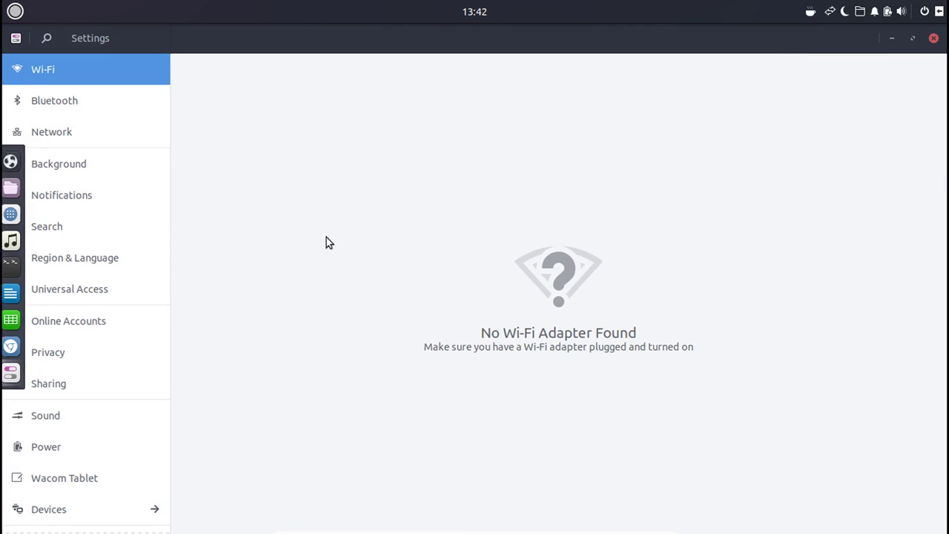
Visit the Bluetooth, Network, Background and Notifications pages.
{"action": "left_click", "coordinate": [103, 98]}
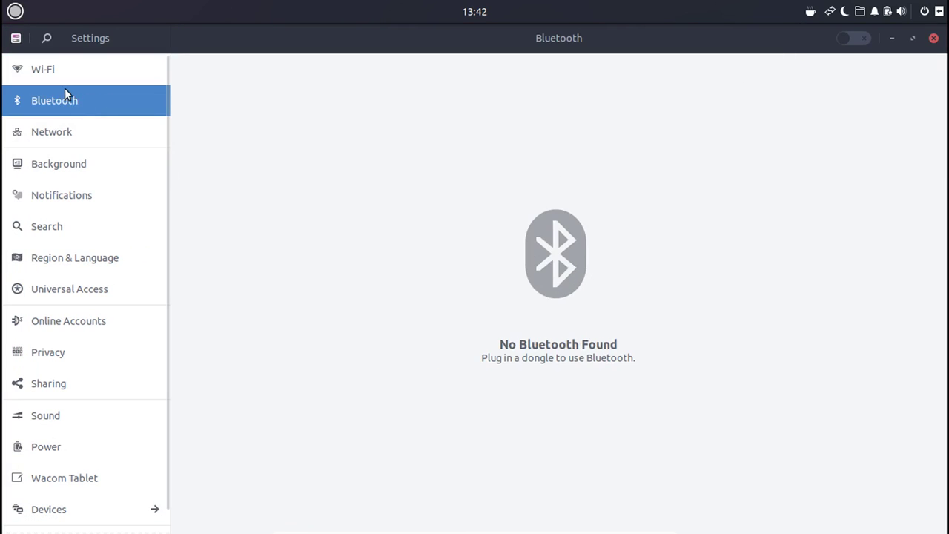
{"action": "left_click", "coordinate": [55, 132]}
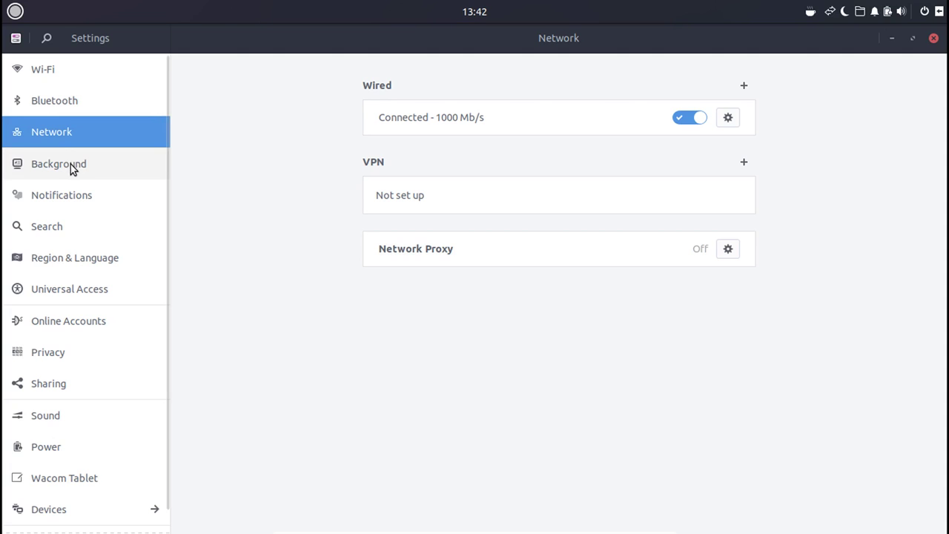
{"action": "left_click", "coordinate": [72, 165]}
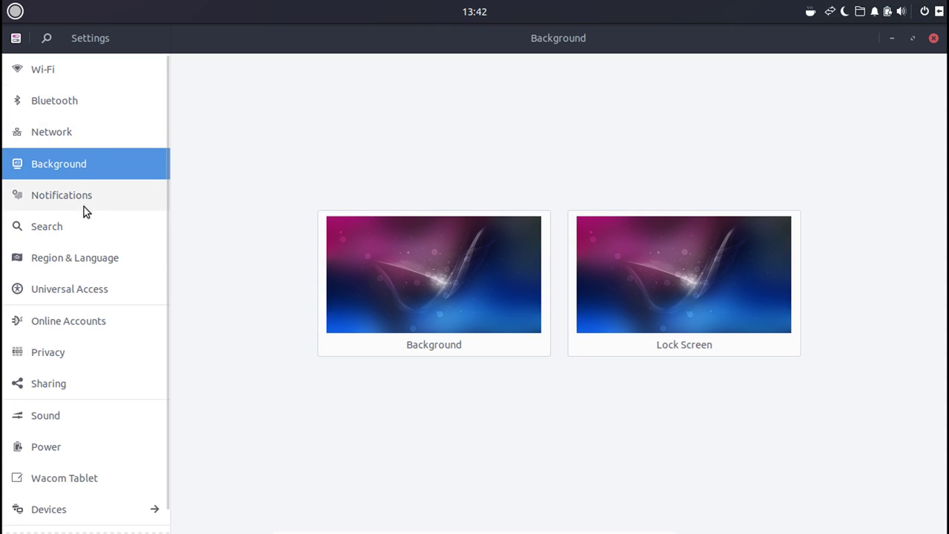
{"action": "left_click", "coordinate": [108, 196]}
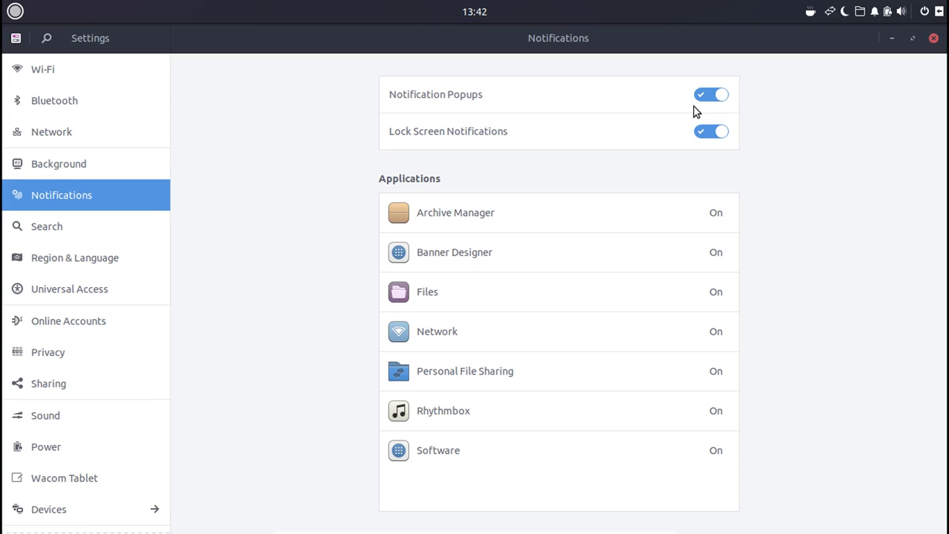
Toggle Notification Popups off and on, then visit Search, Region & Language, Universal Access, Online Accounts.
{"action": "left_click", "coordinate": [716, 95]}
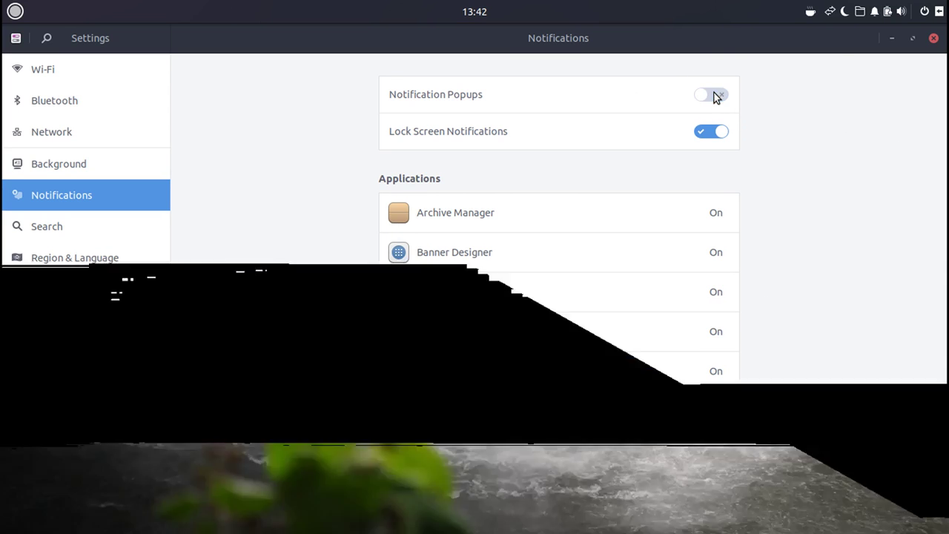
{"action": "left_click", "coordinate": [717, 96]}
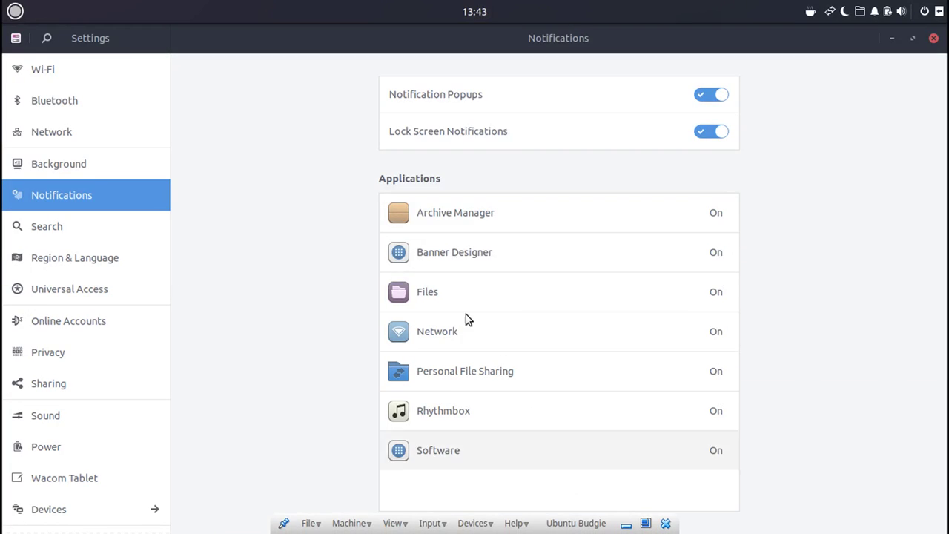
{"action": "left_click", "coordinate": [82, 222]}
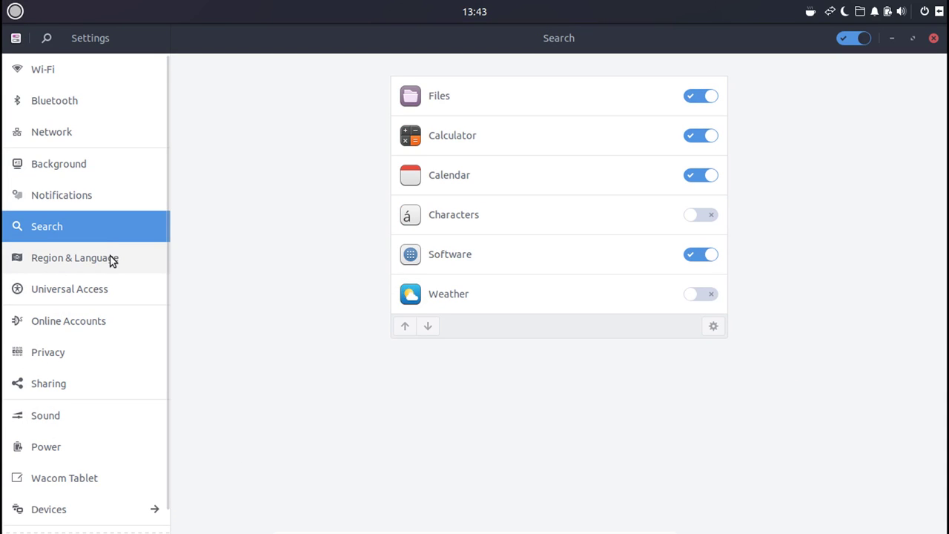
{"action": "left_click", "coordinate": [108, 257]}
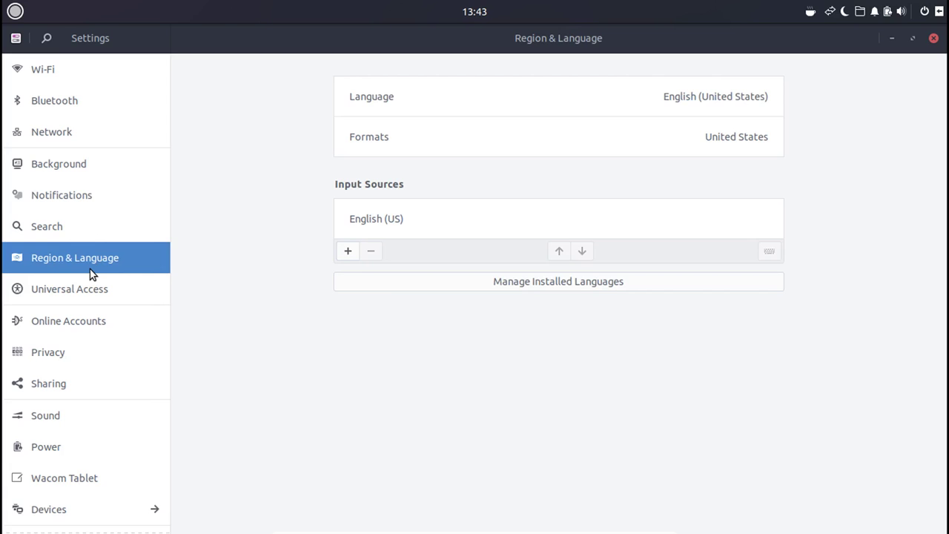
{"action": "left_click", "coordinate": [69, 290]}
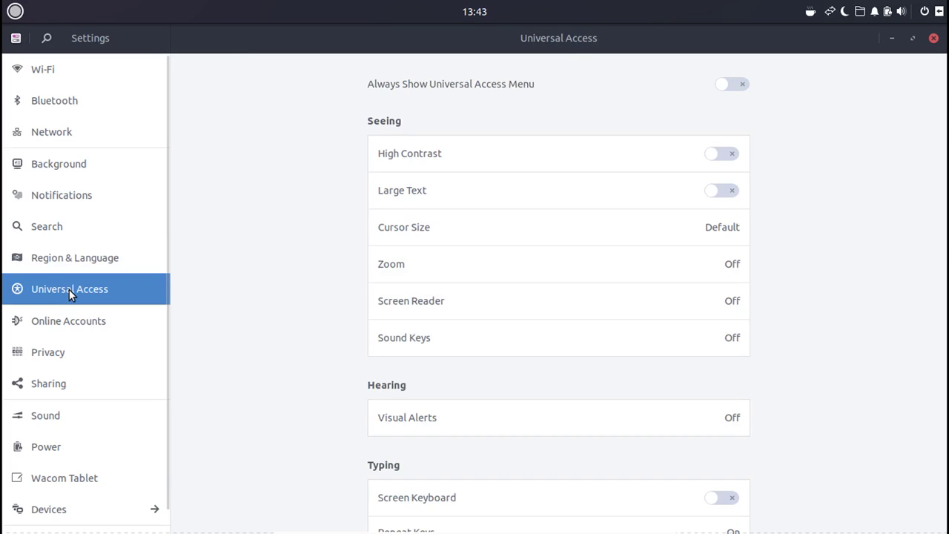
{"action": "left_click", "coordinate": [51, 320]}
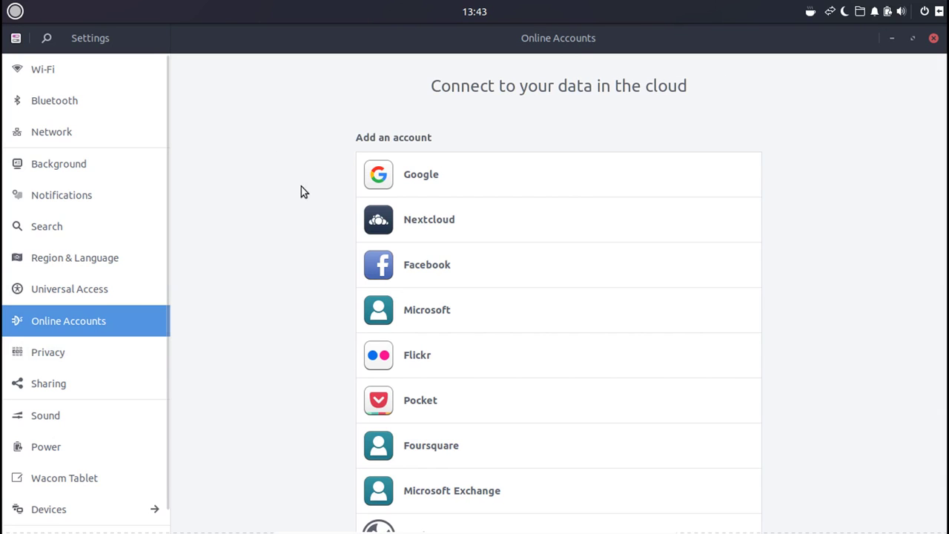
Start adding a Google account, then cancel the sign-in dialog.
{"action": "left_click", "coordinate": [568, 155]}
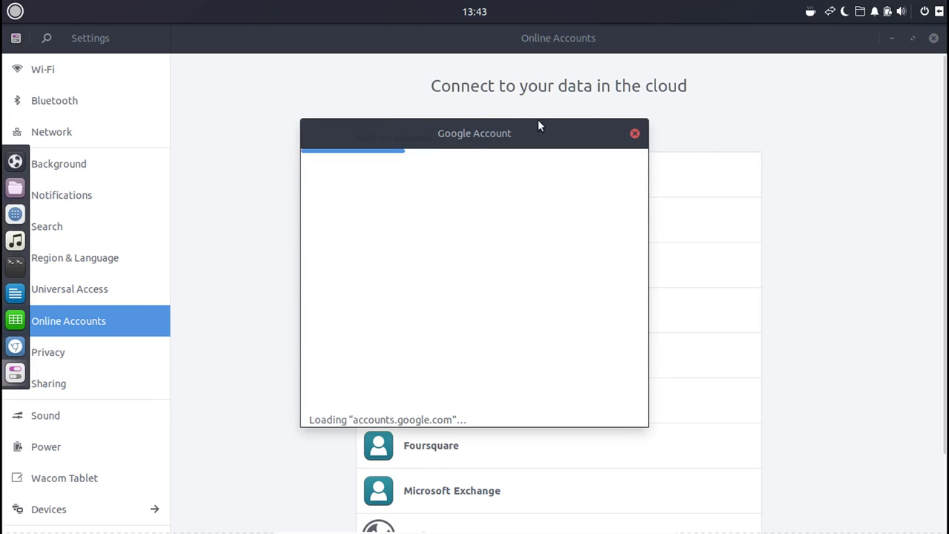
{"action": "left_click", "coordinate": [636, 135]}
{"action": "scroll", "coordinate": [549, 222], "scroll_direction": "down", "scroll_amount": 1}
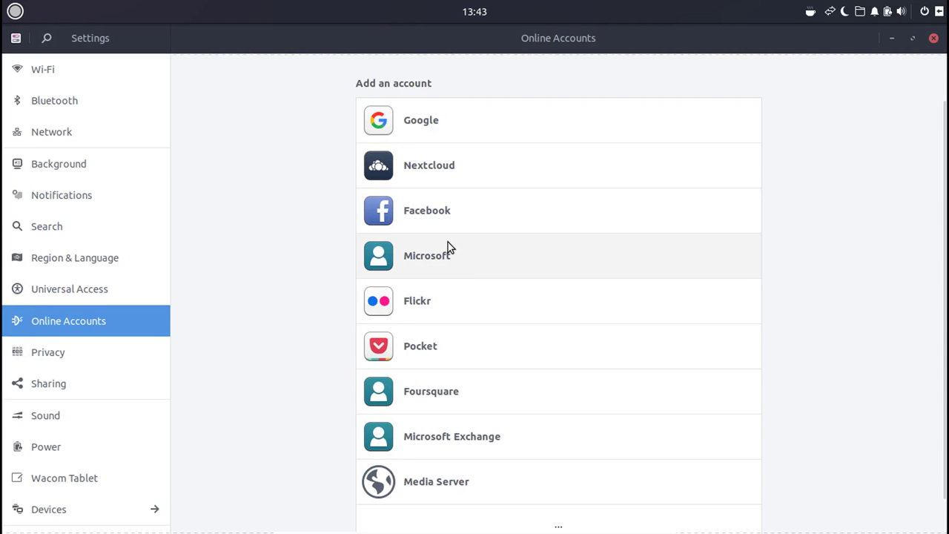
View Privacy, then the Sharing page, selecting the Computer Name field's text.
{"action": "left_click", "coordinate": [103, 351]}
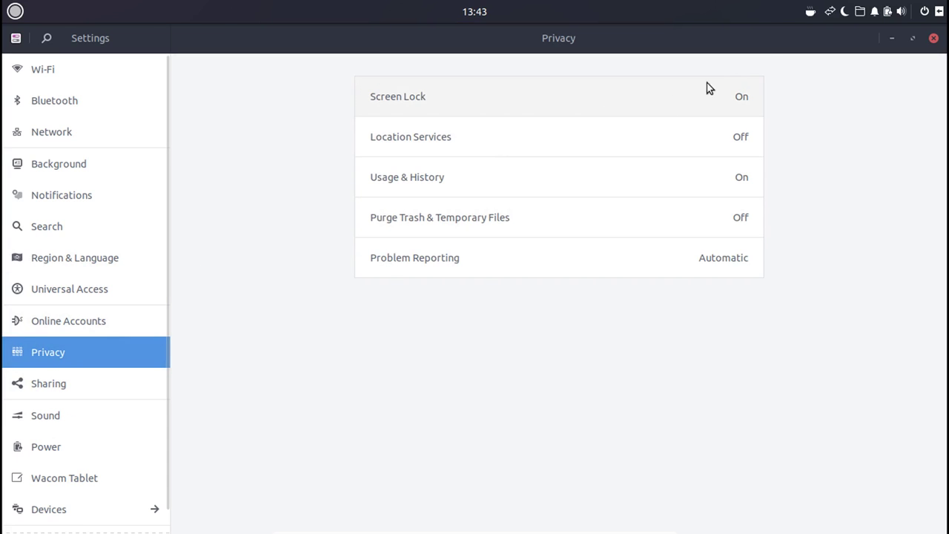
{"action": "left_click", "coordinate": [82, 381]}
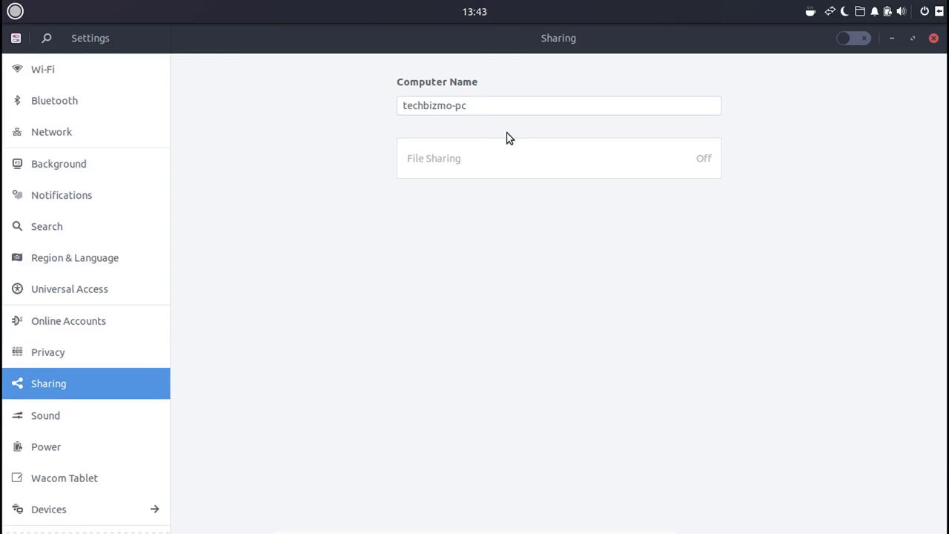
{"action": "double_click", "coordinate": [481, 107]}
{"action": "triple_click", "coordinate": [481, 107]}
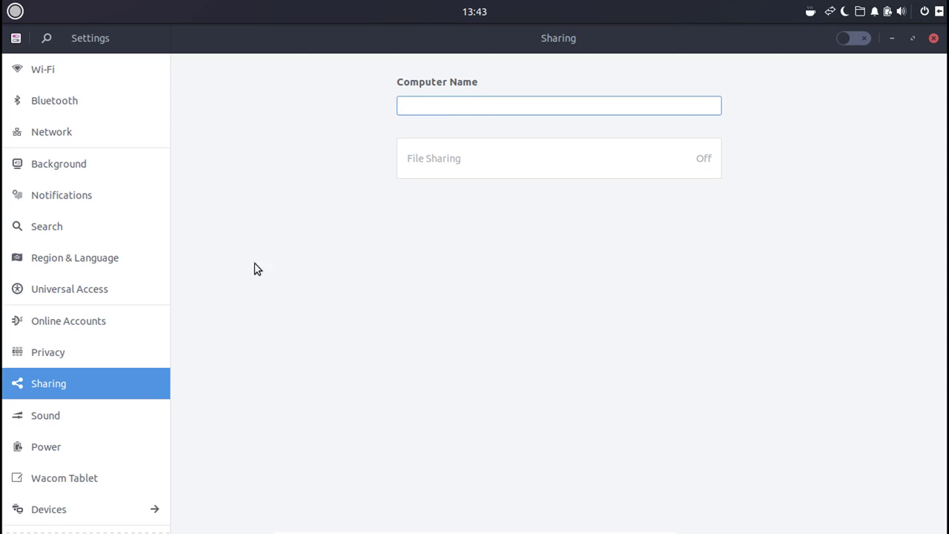
{"action": "left_click", "coordinate": [45, 413]}
{"action": "left_click", "coordinate": [54, 381]}
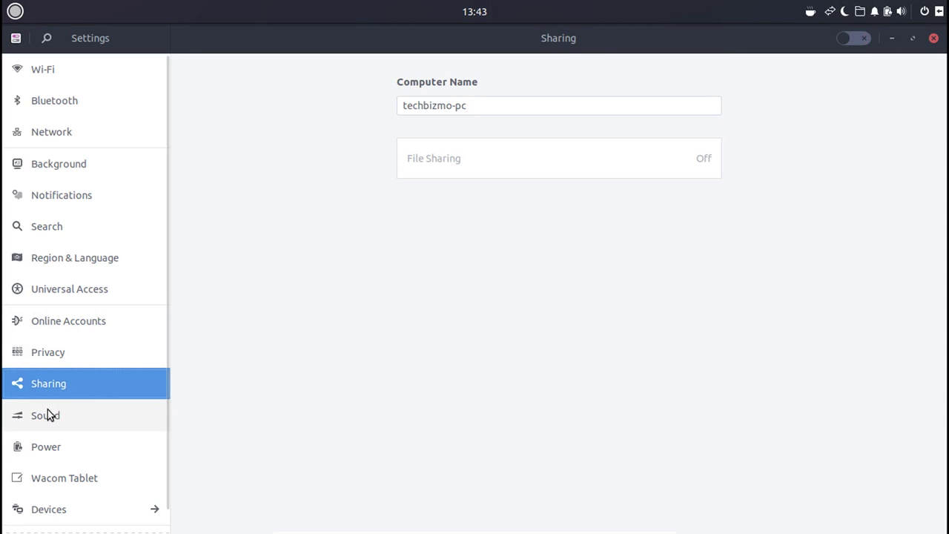
On Sound's Input tab, drag the Microphone 1 input volume down to zero.
{"action": "left_click", "coordinate": [44, 404]}
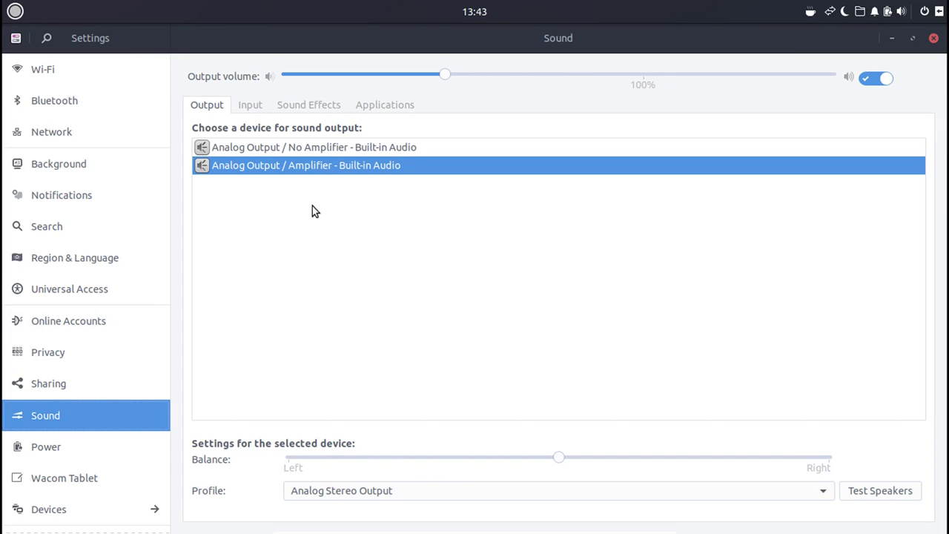
{"action": "left_click", "coordinate": [252, 102]}
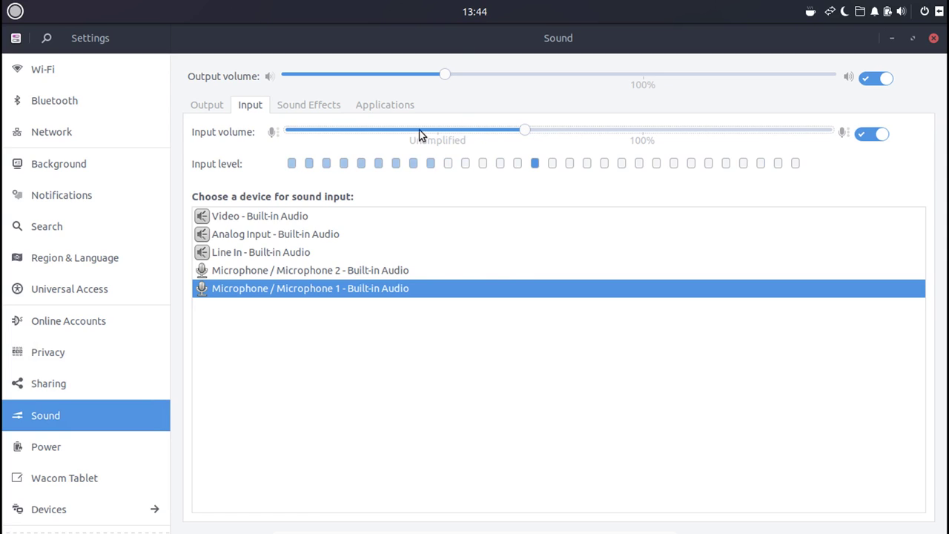
{"action": "left_click_drag", "start_coordinate": [521, 130], "coordinate": [639, 130]}
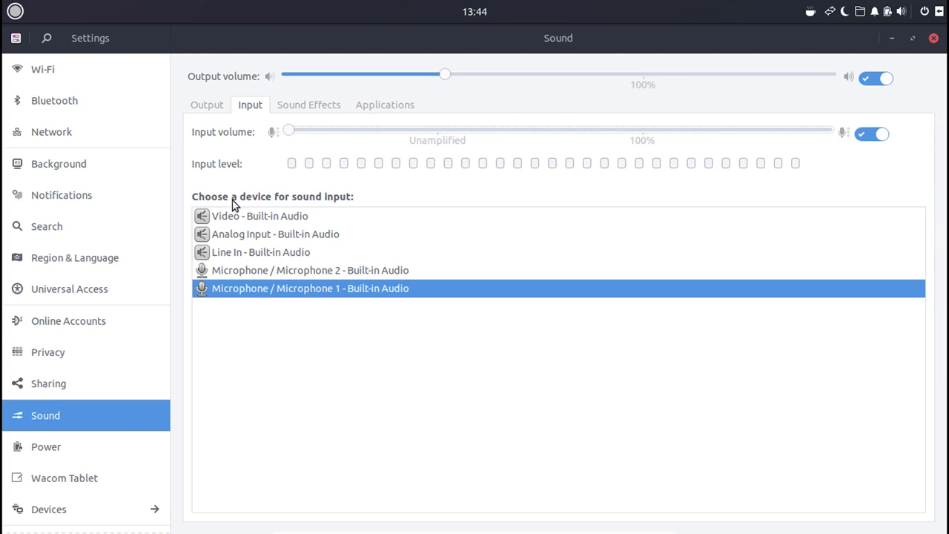
Open Power settings and leave the Blank screen delay at 5 minutes.
{"action": "left_click", "coordinate": [74, 450]}
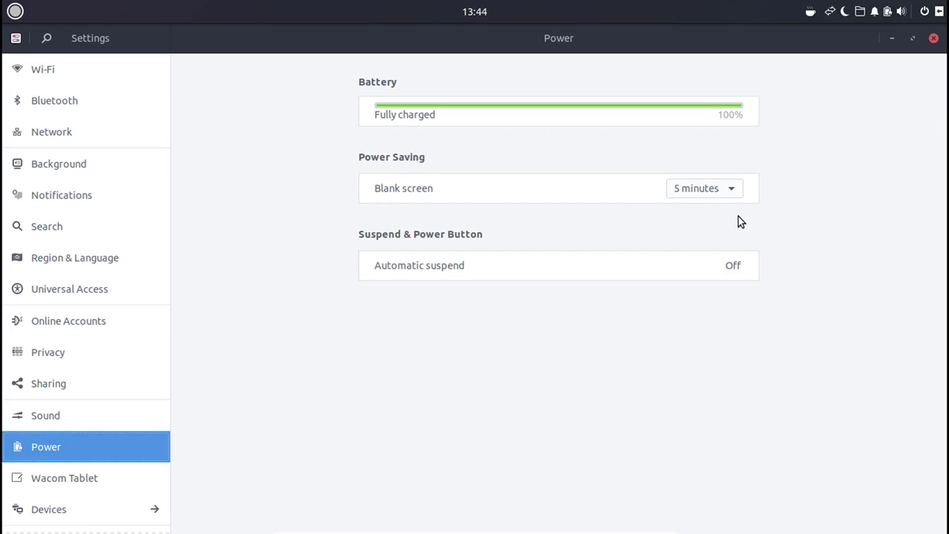
{"action": "left_click", "coordinate": [724, 189]}
{"action": "left_click", "coordinate": [897, 267]}
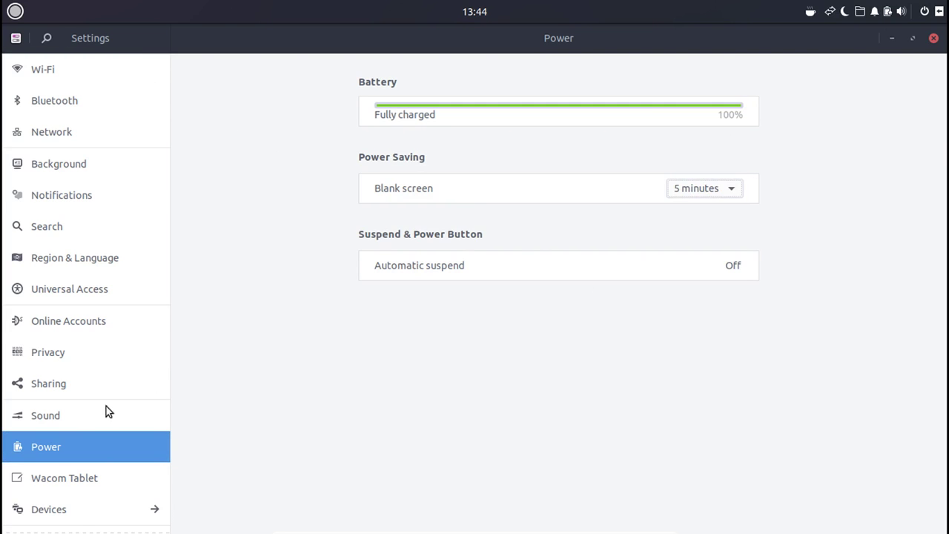
Look through Wacom Tablet and the Mouse & Touchpad, Displays, Removable Media and Color pages, then close Settings.
{"action": "left_click", "coordinate": [83, 482]}
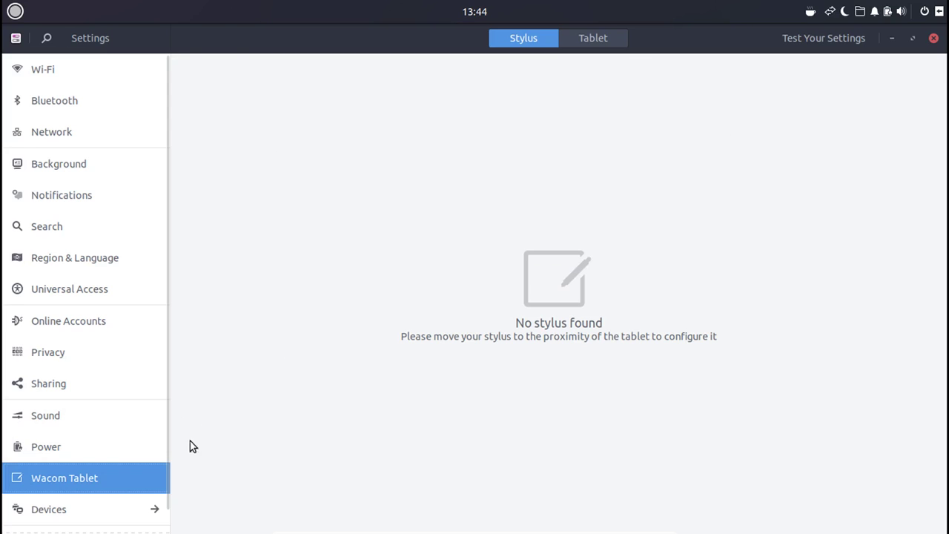
{"action": "left_click", "coordinate": [81, 511]}
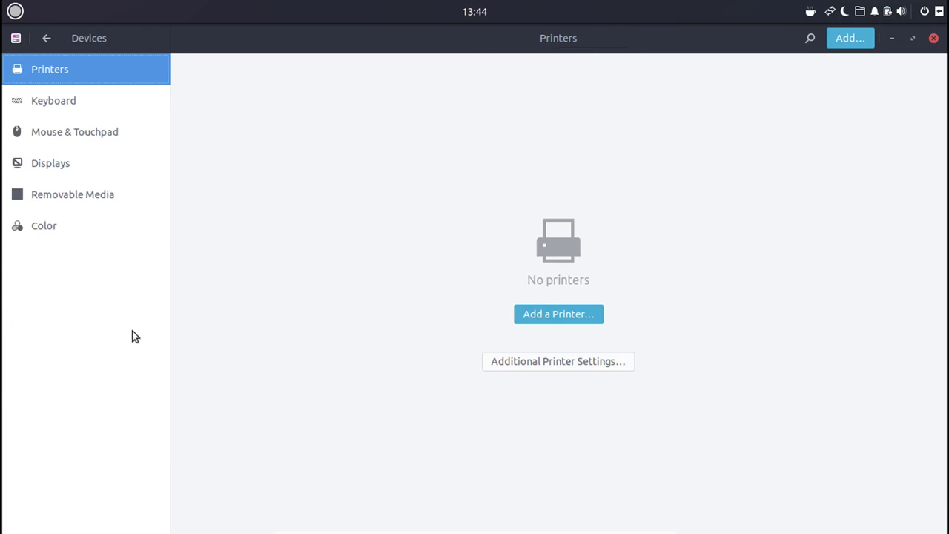
{"action": "left_click", "coordinate": [62, 132]}
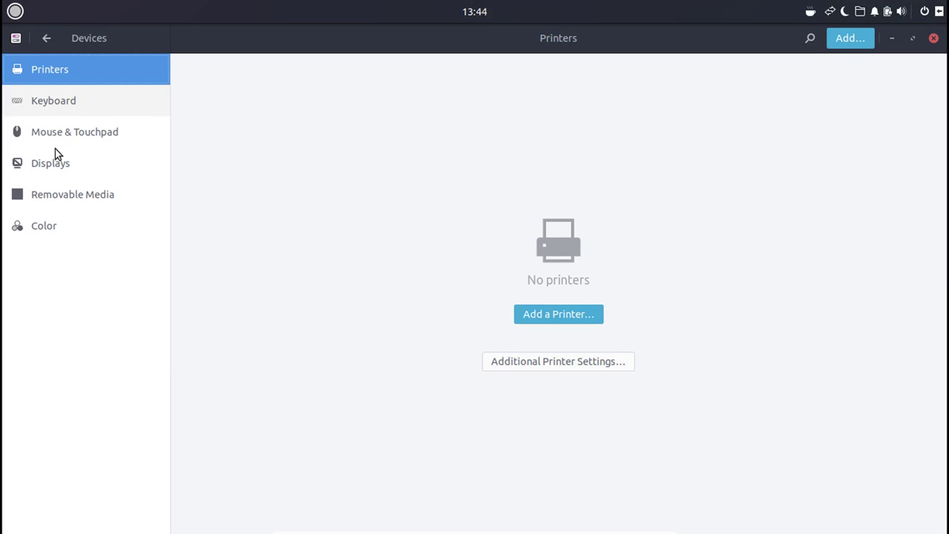
{"action": "left_click", "coordinate": [57, 164]}
{"action": "left_click", "coordinate": [61, 195]}
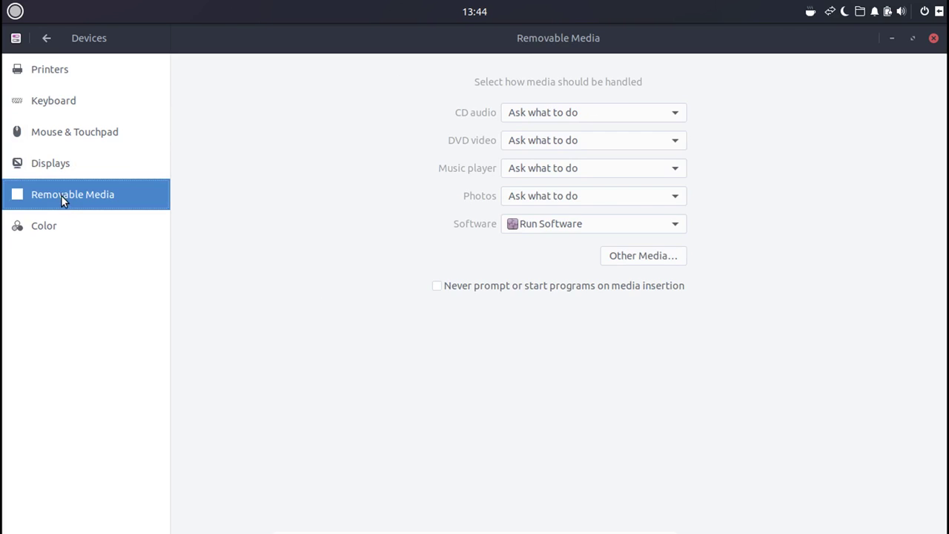
{"action": "left_click", "coordinate": [65, 234]}
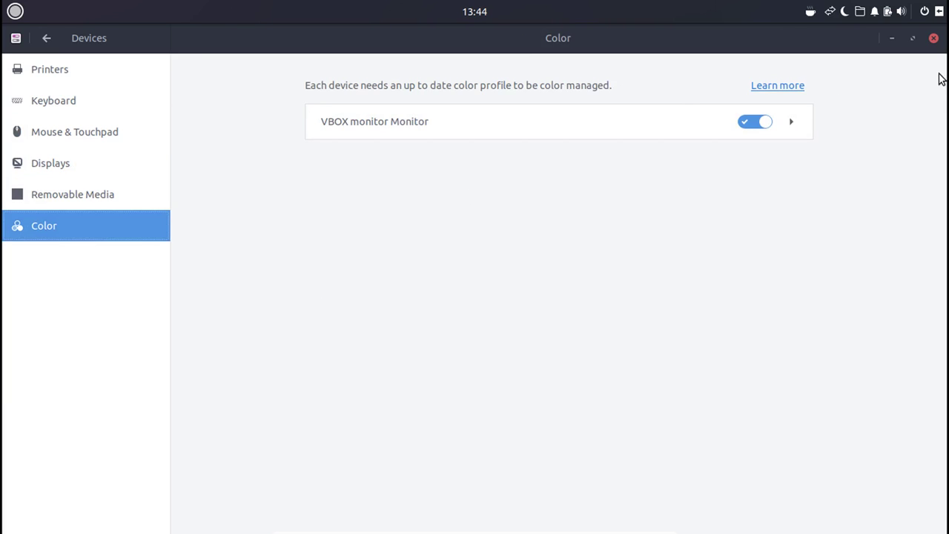
{"action": "left_click", "coordinate": [934, 40]}
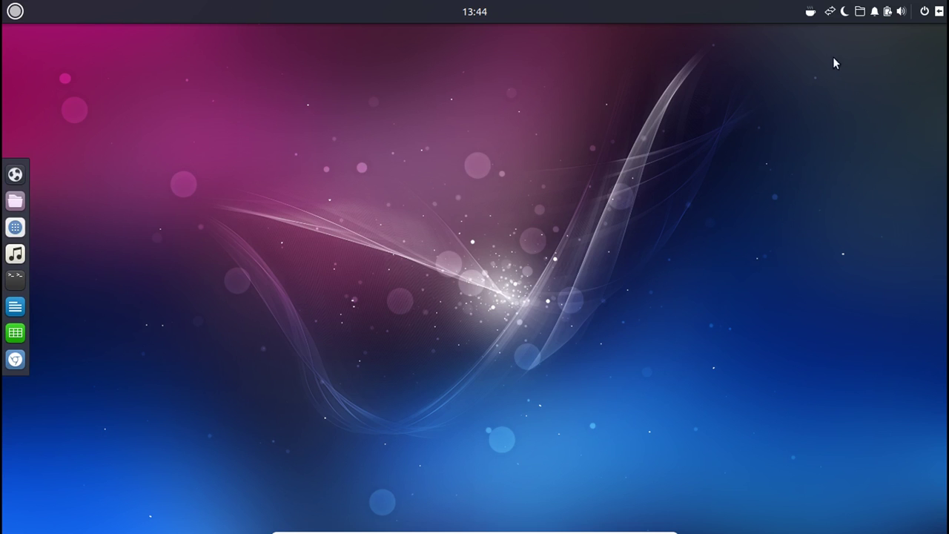
In Tilix, run sudo apt install kdenlive and enter the administrator password.
{"action": "left_click", "coordinate": [15, 282]}
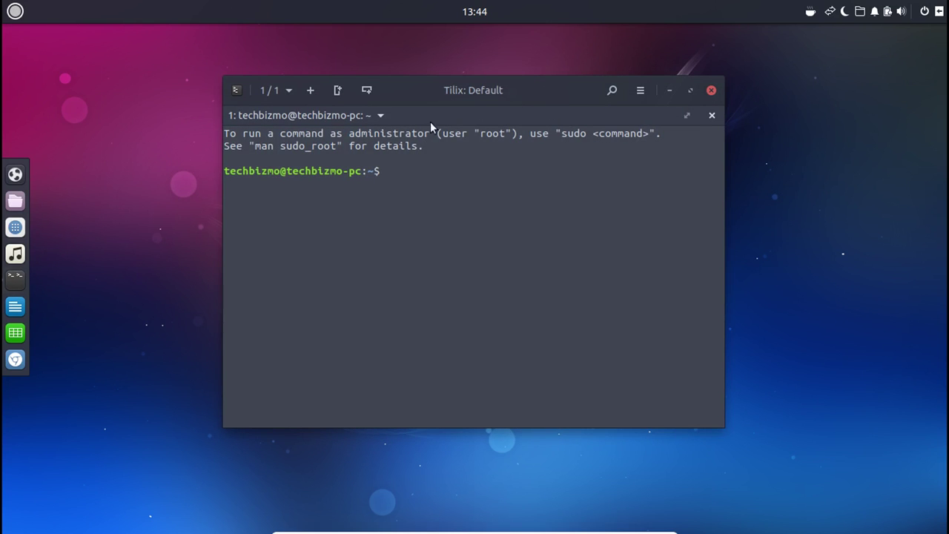
{"action": "type", "text": "sudo apt"}
{"action": "key", "text": "BackSpace"}
{"action": "type", "text": "install kdenlive"}
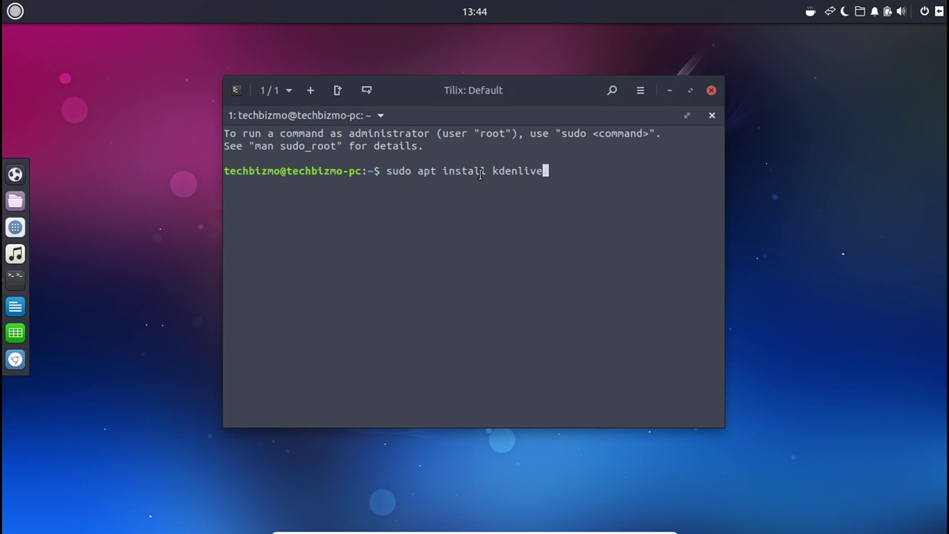
{"action": "key", "text": "Return"}
{"action": "key", "text": "Return"}
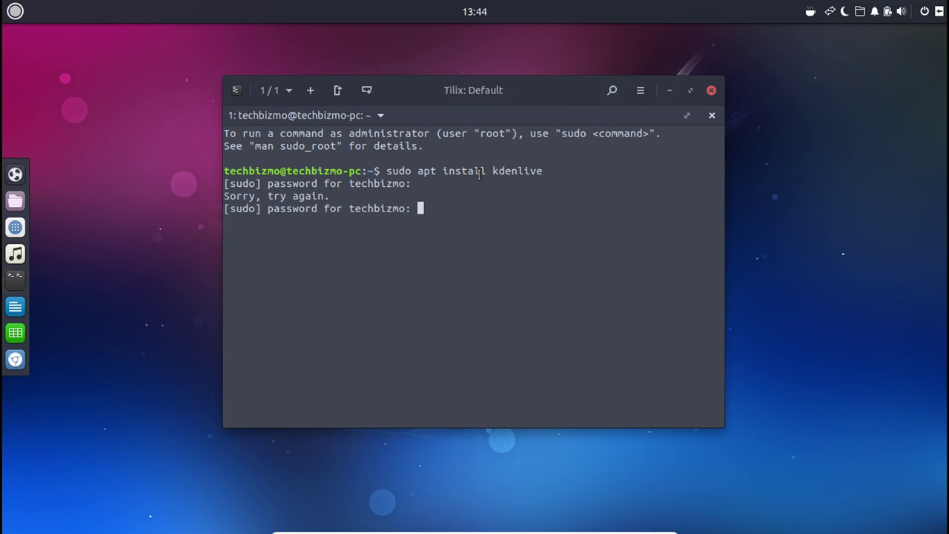
{"action": "key", "text": "Return"}
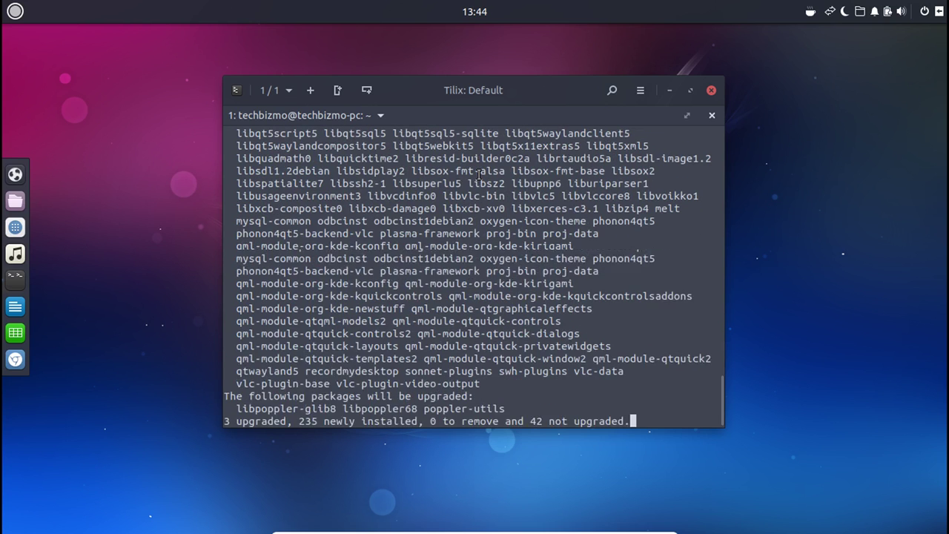
Confirm the Y/n prompt so apt starts downloading the kdenlive packages.
{"action": "key", "text": "Return"}
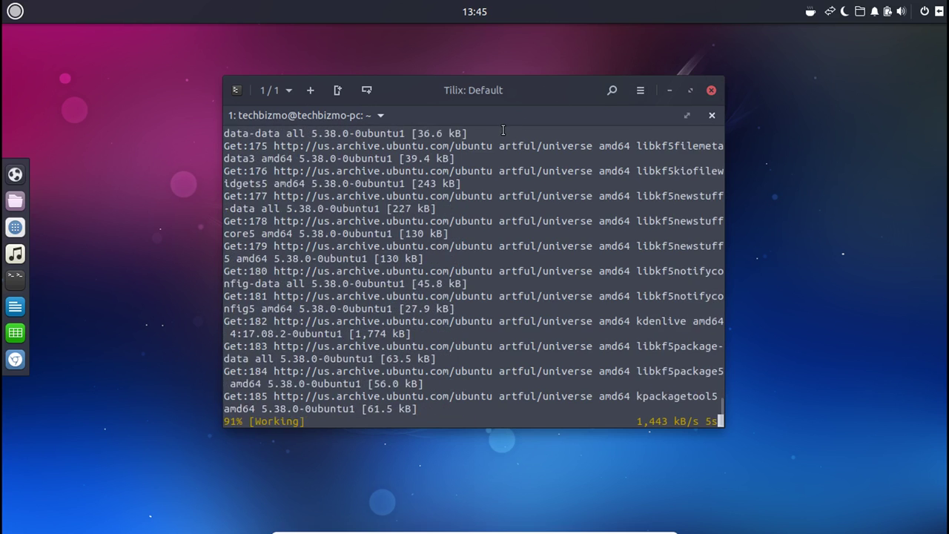
Launch Rhythmbox from the dock, then minimise its window.
{"action": "left_click", "coordinate": [11, 256]}
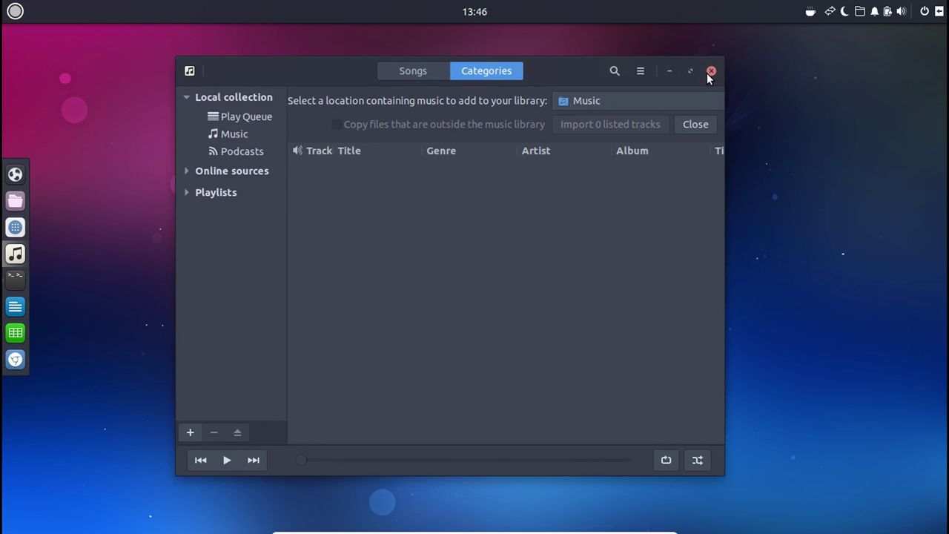
{"action": "left_click", "coordinate": [666, 74]}
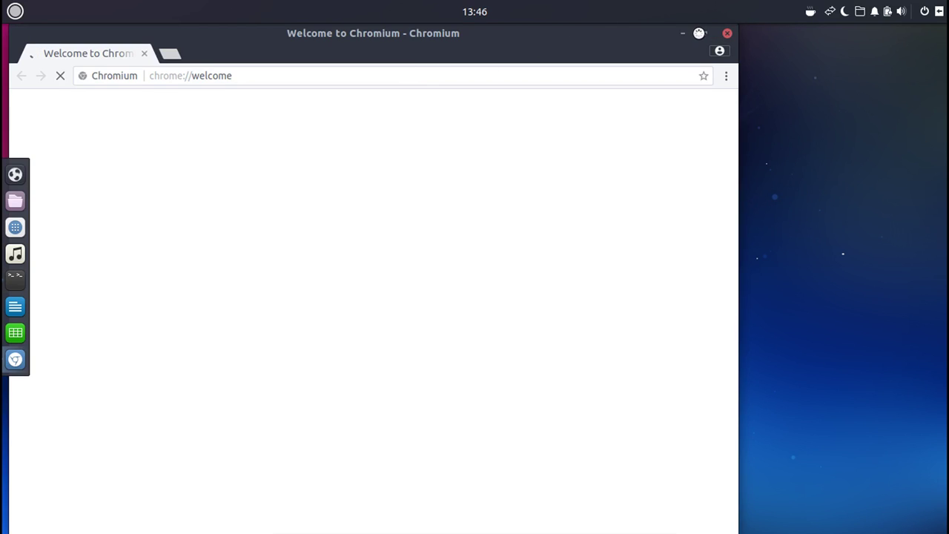
Maximise the Chromium welcome page window, then close Chromium.
{"action": "left_click", "coordinate": [704, 36]}
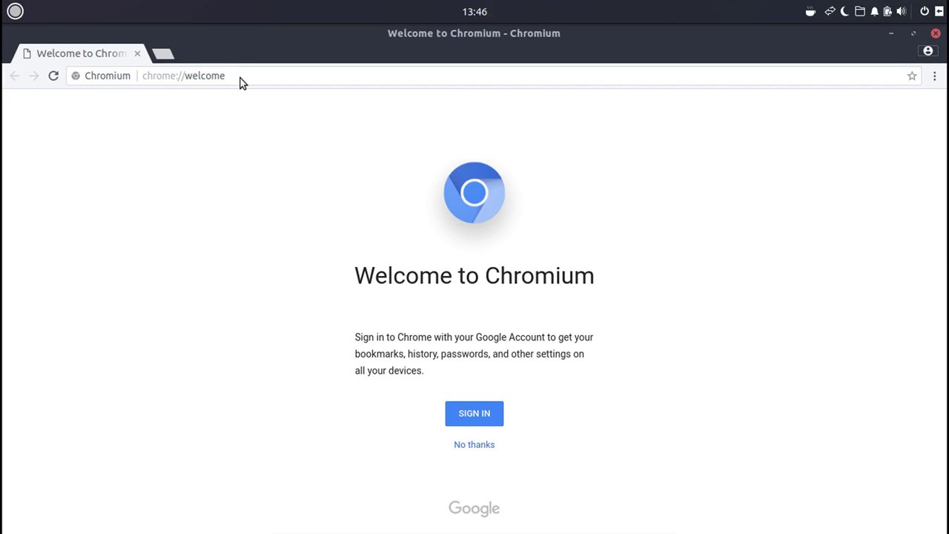
{"action": "left_click", "coordinate": [935, 35]}
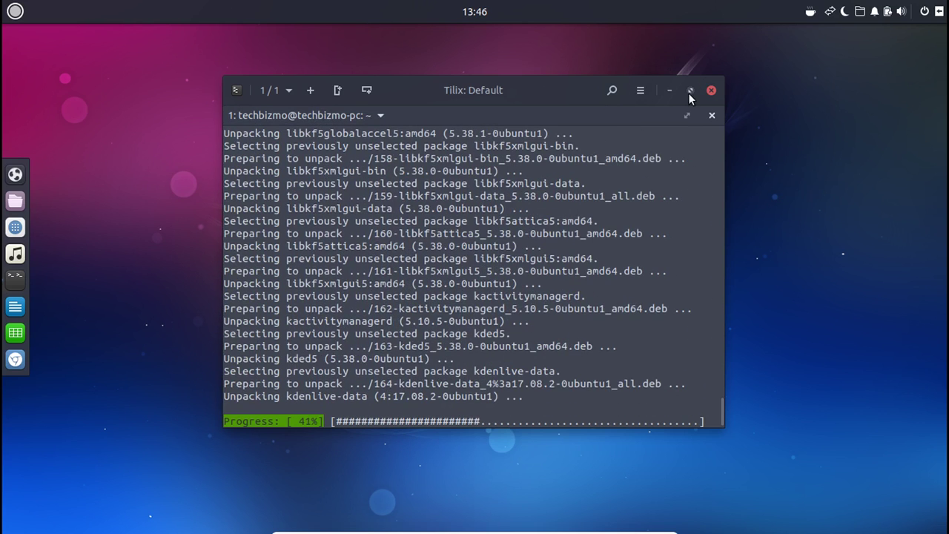
Cancel closing Tilix so the install continues, minimise it, and open the Budgie menu.
{"action": "left_click", "coordinate": [710, 91]}
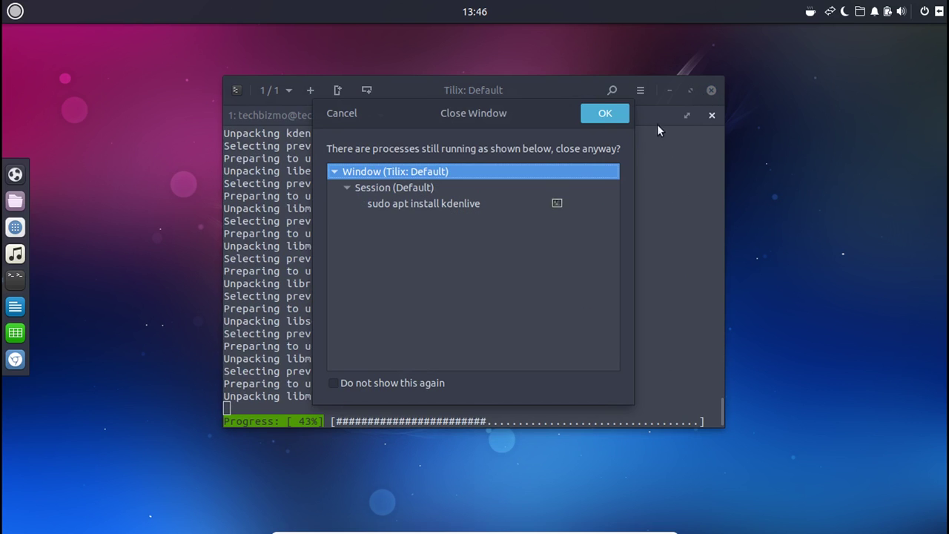
{"action": "left_click", "coordinate": [357, 115]}
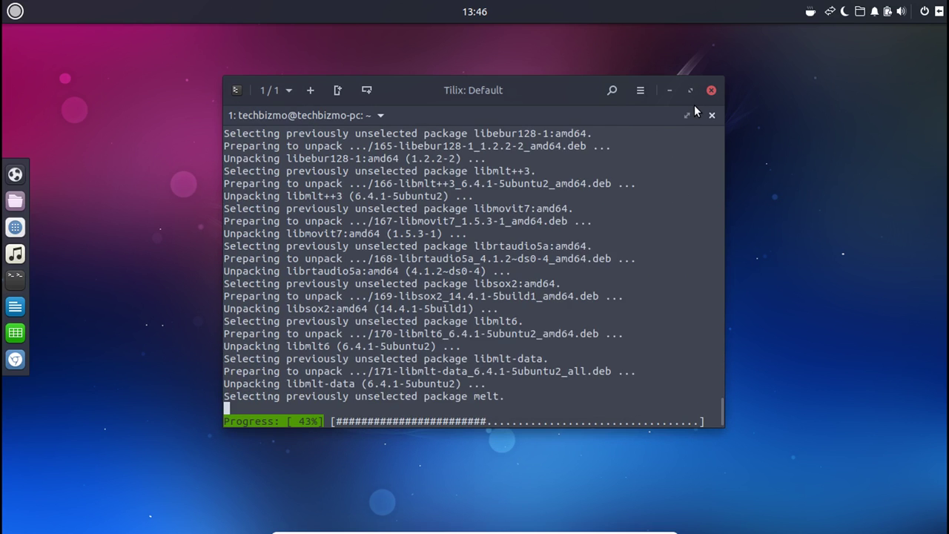
{"action": "left_click", "coordinate": [676, 90]}
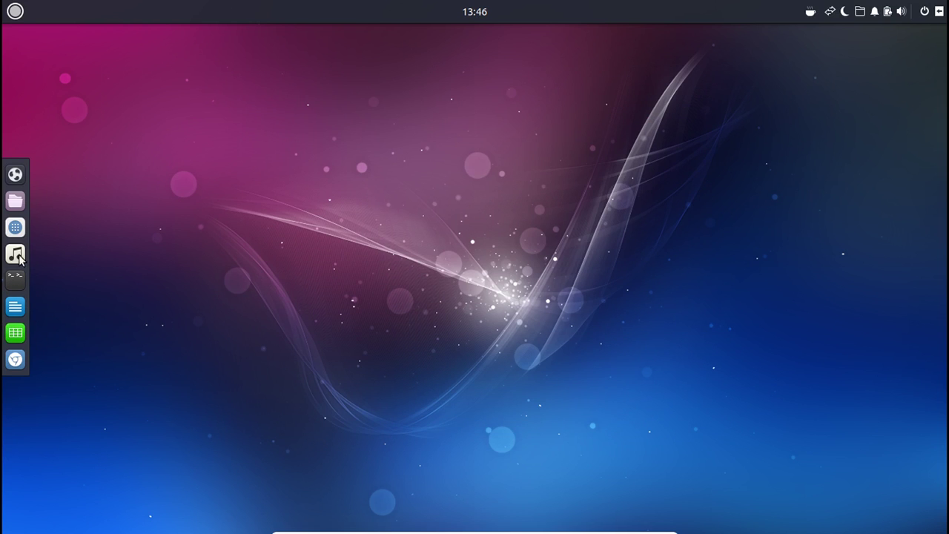
{"action": "left_click", "coordinate": [18, 9]}
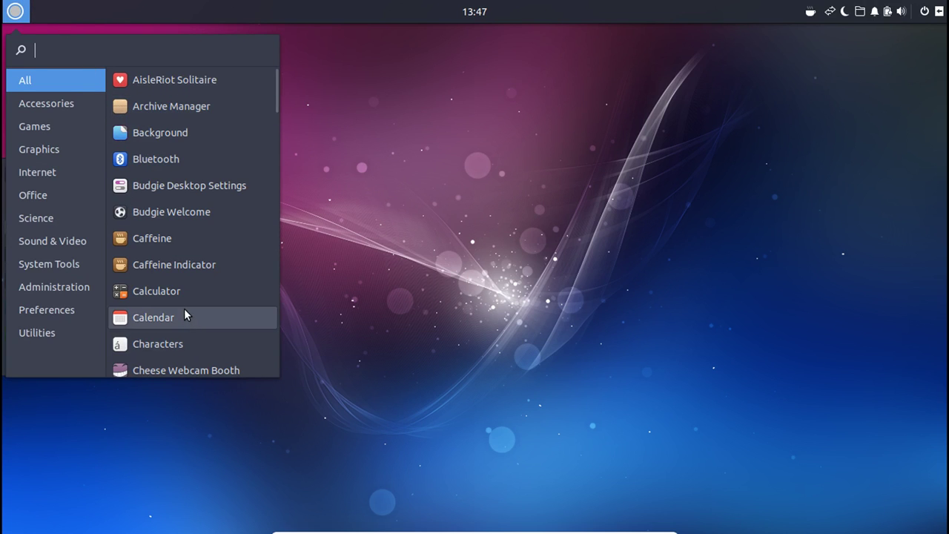
Launch Calculator from the application menu and move its window to mid-screen.
{"action": "scroll", "coordinate": [154, 278], "scroll_direction": "down", "scroll_amount": 2}
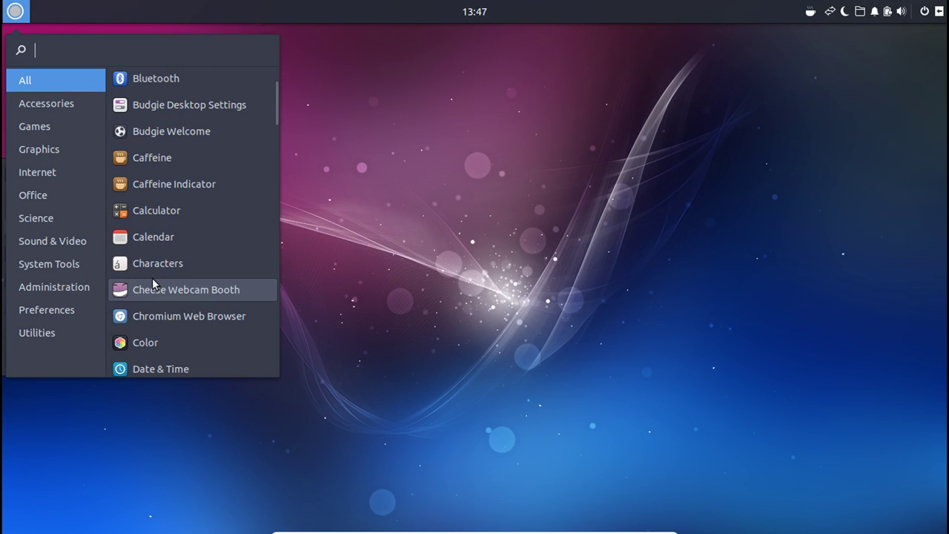
{"action": "left_click", "coordinate": [156, 200]}
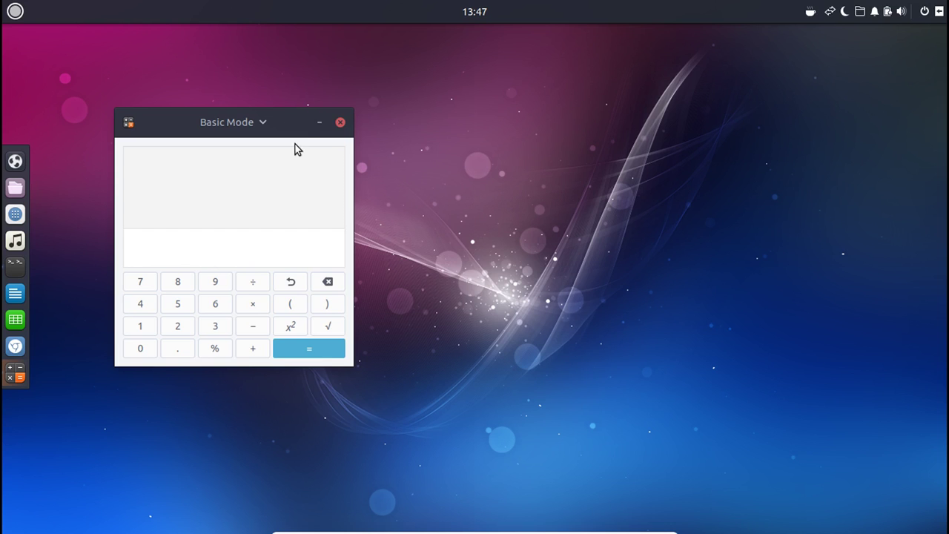
{"action": "left_click_drag", "start_coordinate": [280, 131], "coordinate": [413, 6]}
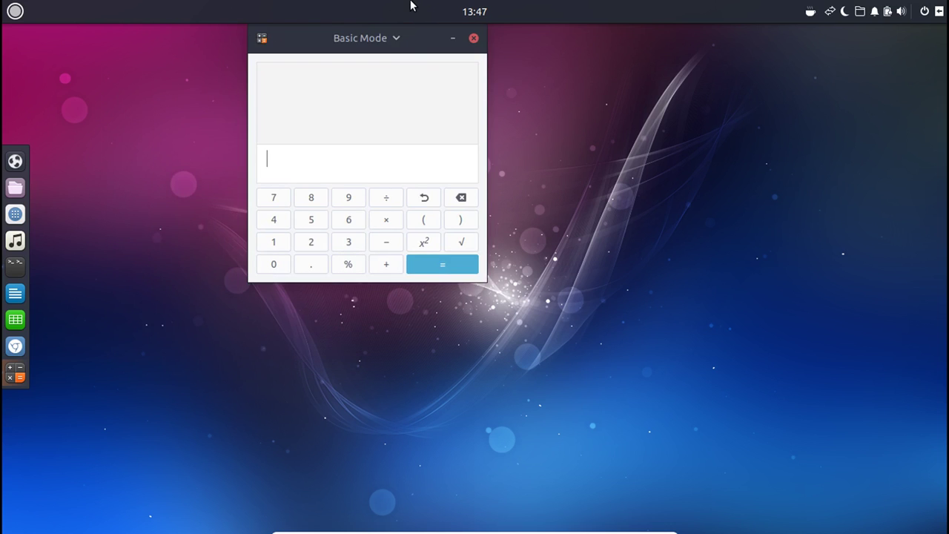
{"action": "left_click_drag", "start_coordinate": [415, 43], "coordinate": [455, 170]}
Switch the calculator through Advanced and Financial modes to Programming Mode.
{"action": "left_click", "coordinate": [419, 167]}
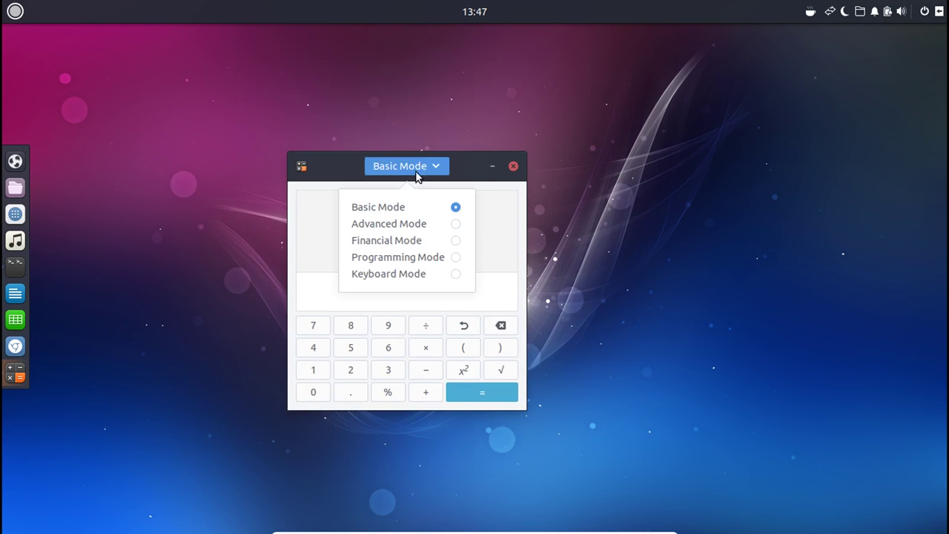
{"action": "left_click", "coordinate": [440, 225]}
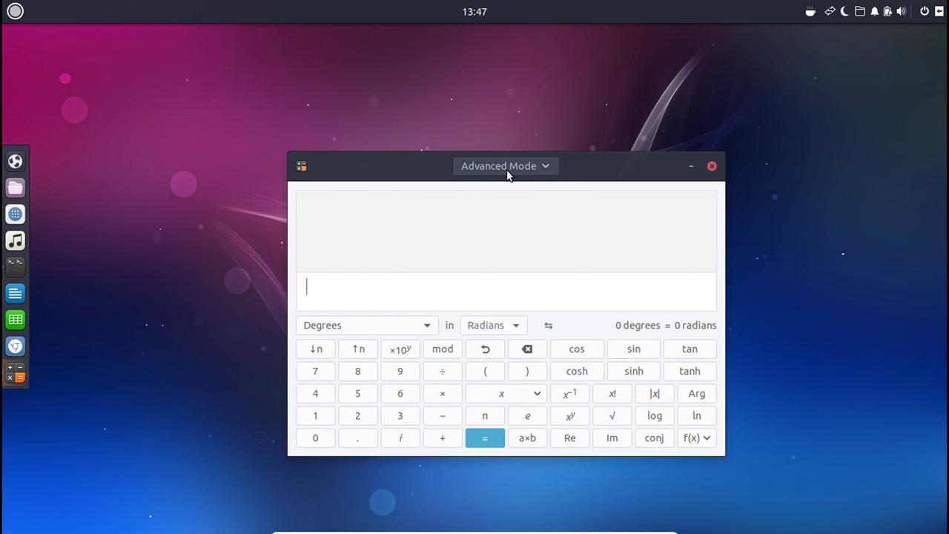
{"action": "left_click", "coordinate": [509, 168]}
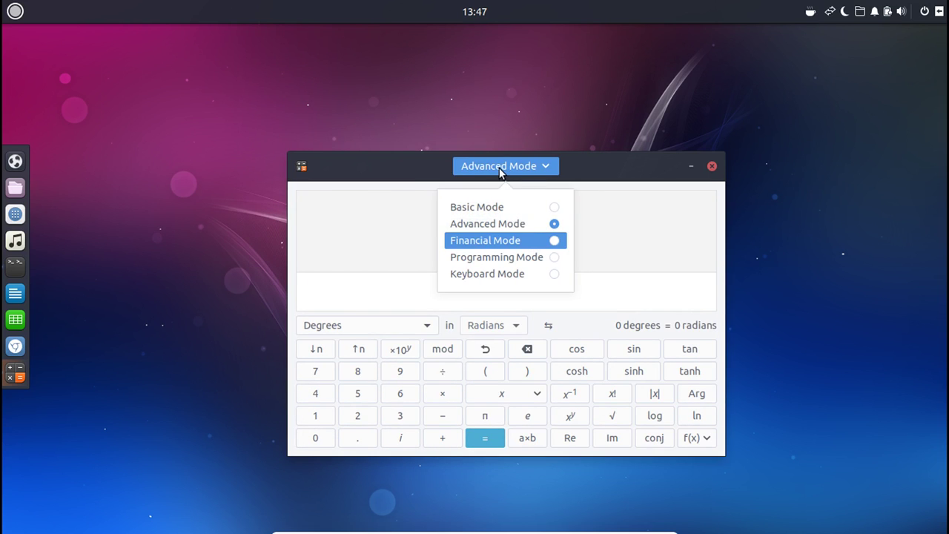
{"action": "key", "text": "Return"}
{"action": "left_click", "coordinate": [504, 167]}
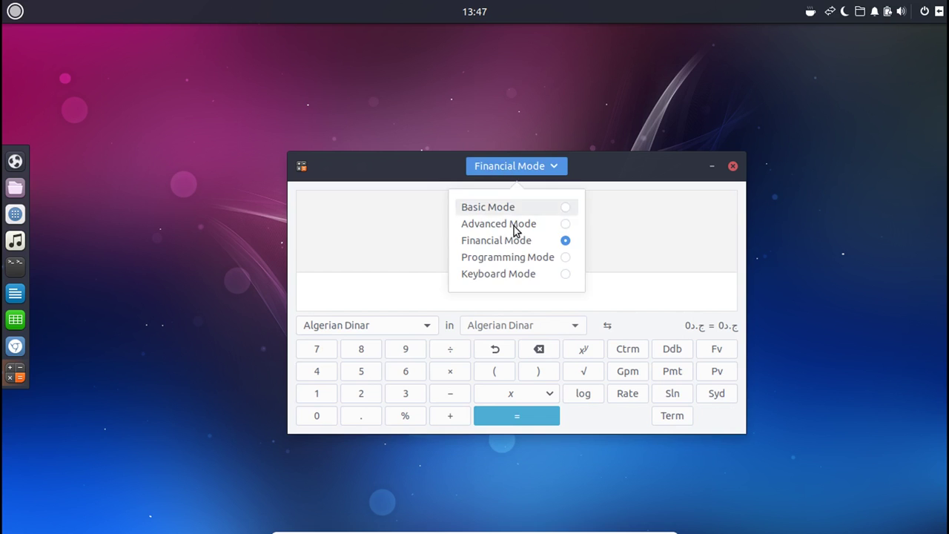
{"action": "left_click", "coordinate": [539, 257]}
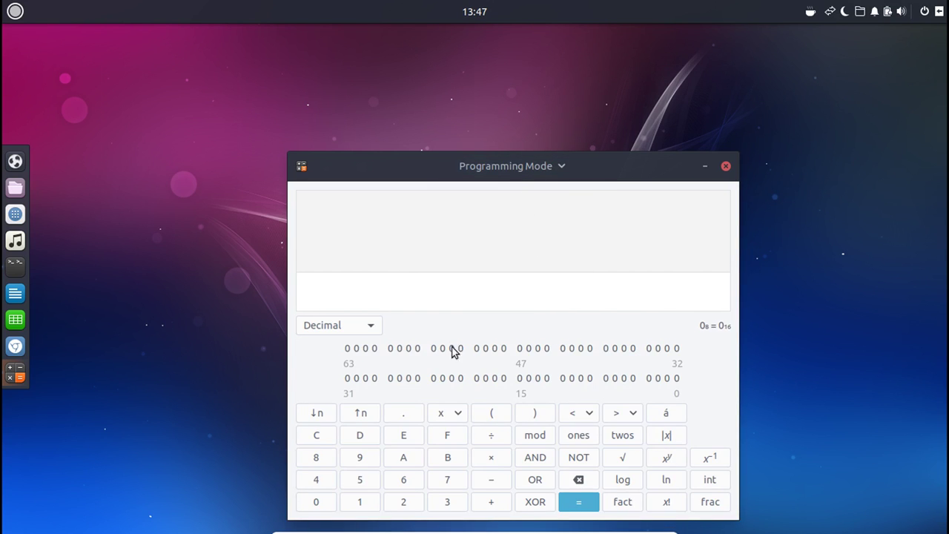
Enter 96A69EA5DC, then switch the calculator to Keyboard Mode.
{"action": "type", "text": "9"}
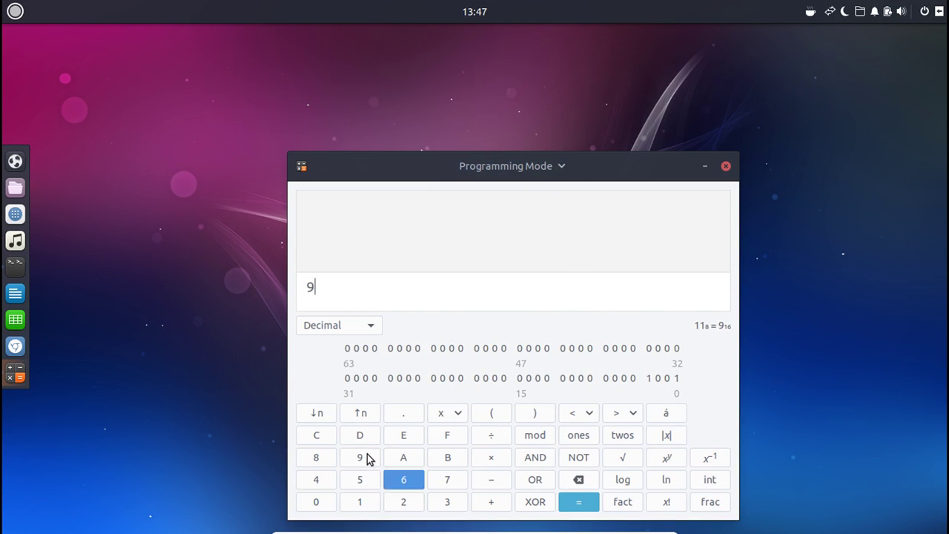
{"action": "type", "text": "6A69EA5D"}
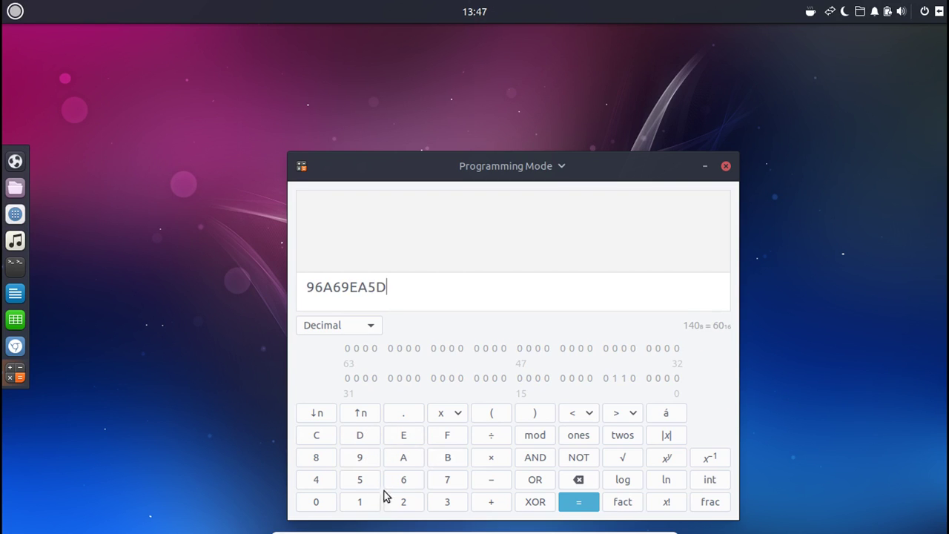
{"action": "type", "text": "C"}
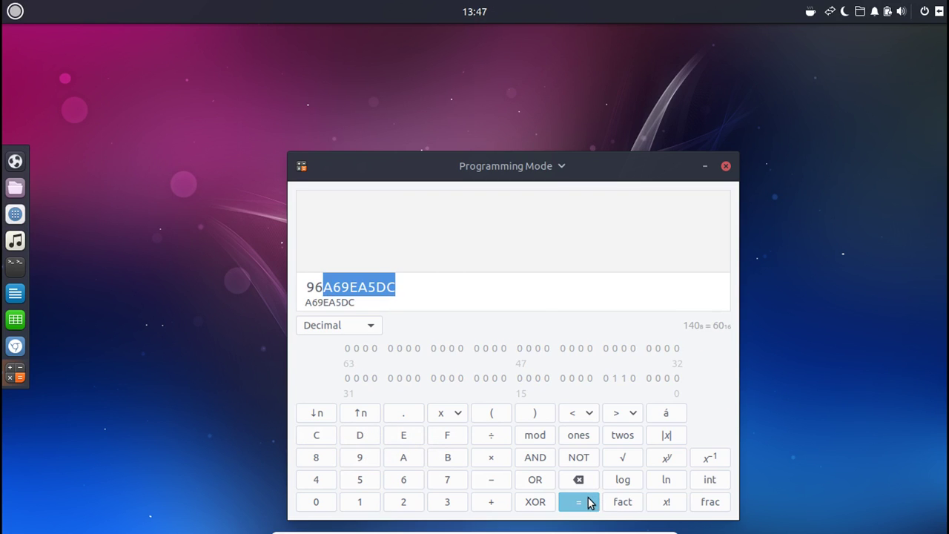
{"action": "left_click", "coordinate": [493, 166]}
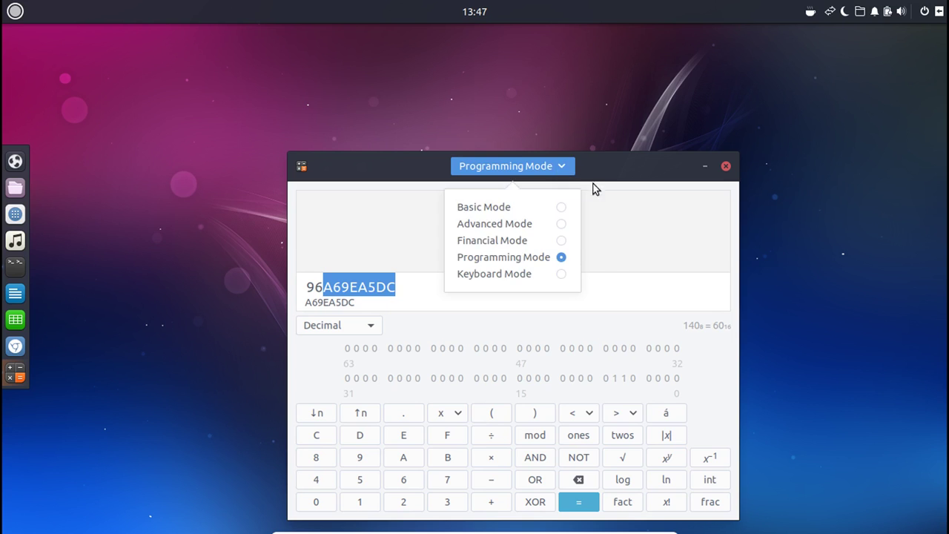
{"action": "left_click", "coordinate": [551, 274]}
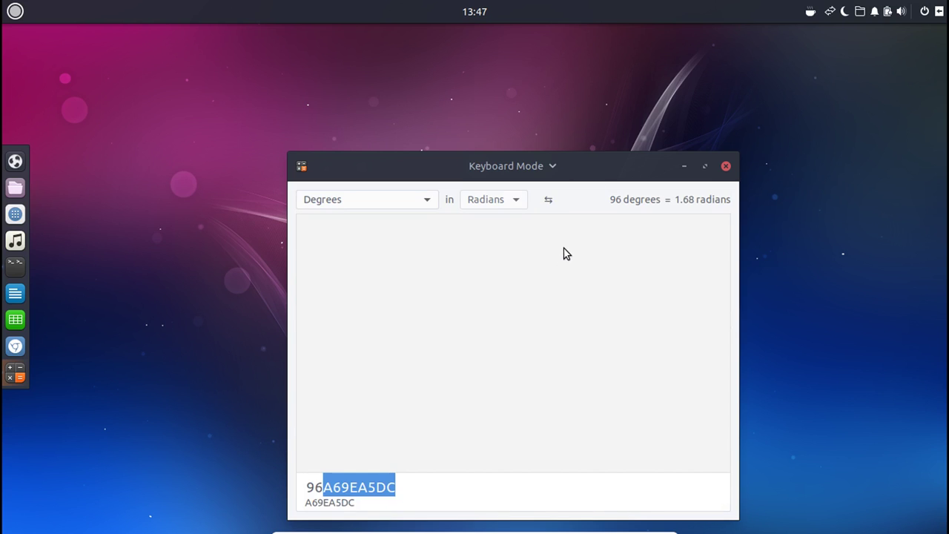
{"action": "left_click", "coordinate": [487, 206]}
{"action": "left_click", "coordinate": [365, 201]}
{"action": "left_click", "coordinate": [365, 201]}
{"action": "left_click", "coordinate": [533, 164]}
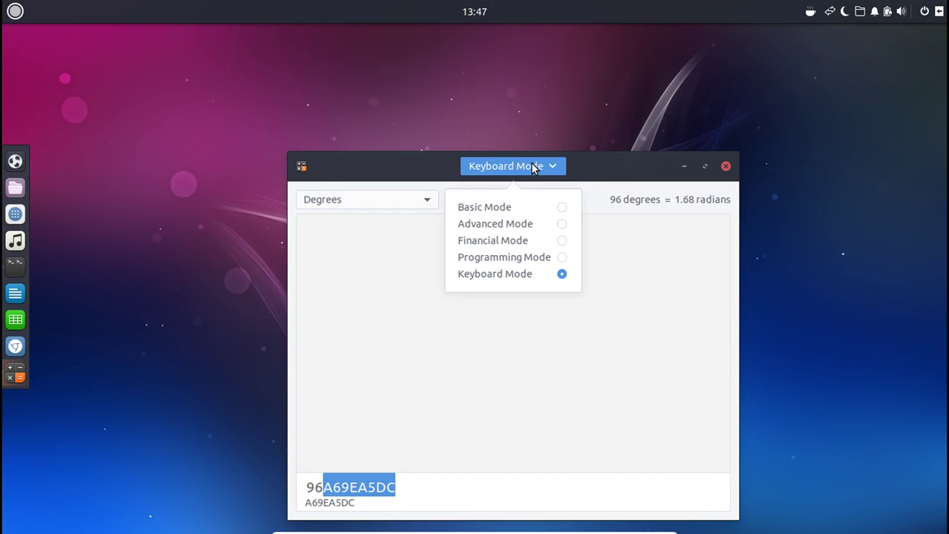
{"action": "left_click", "coordinate": [533, 168]}
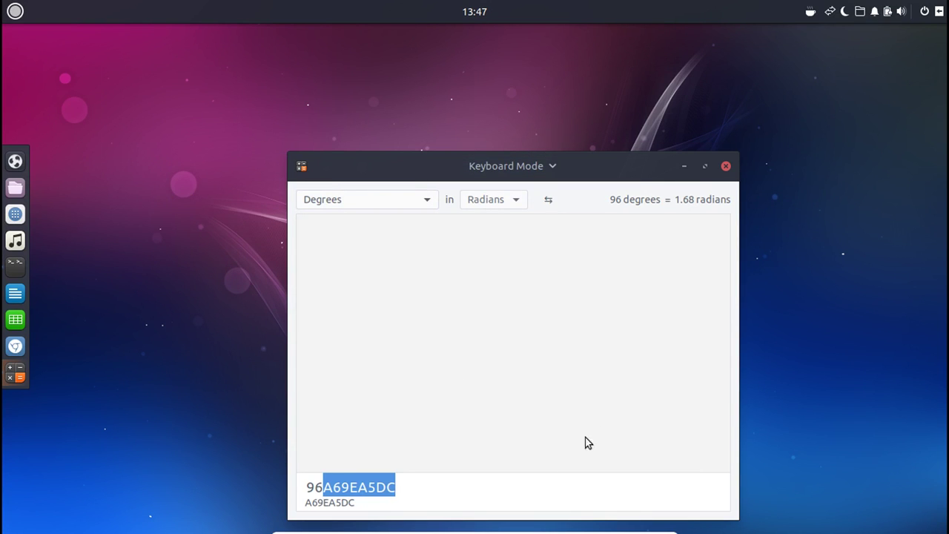
Replace the entry with 'hello there this is techbizmo and welcome back to another video. :D'.
{"action": "left_click", "coordinate": [473, 479]}
{"action": "key", "text": "ctrl+a"}
{"action": "key", "text": "BackSpace"}
{"action": "type", "text": "hel"}
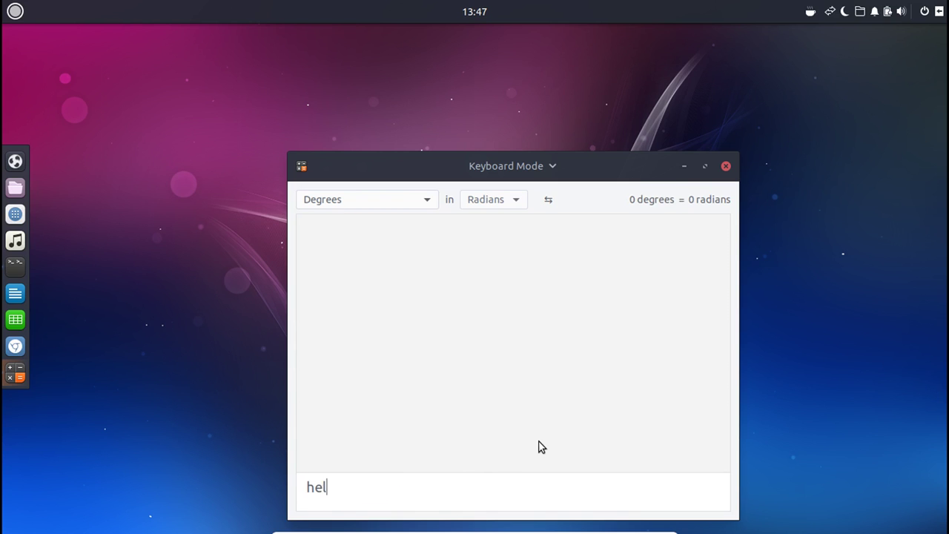
{"action": "type", "text": "lo there this is "}
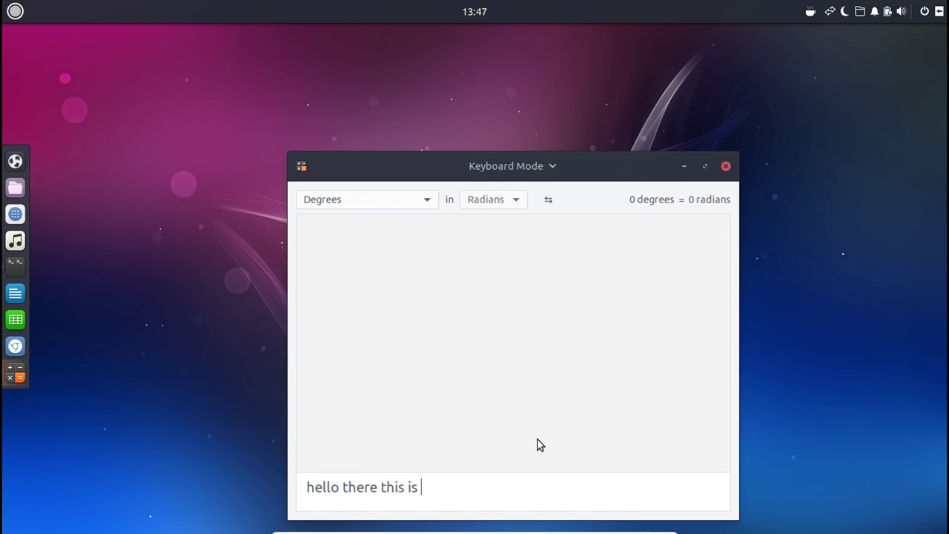
{"action": "type", "text": "techbizmoa dnw"}
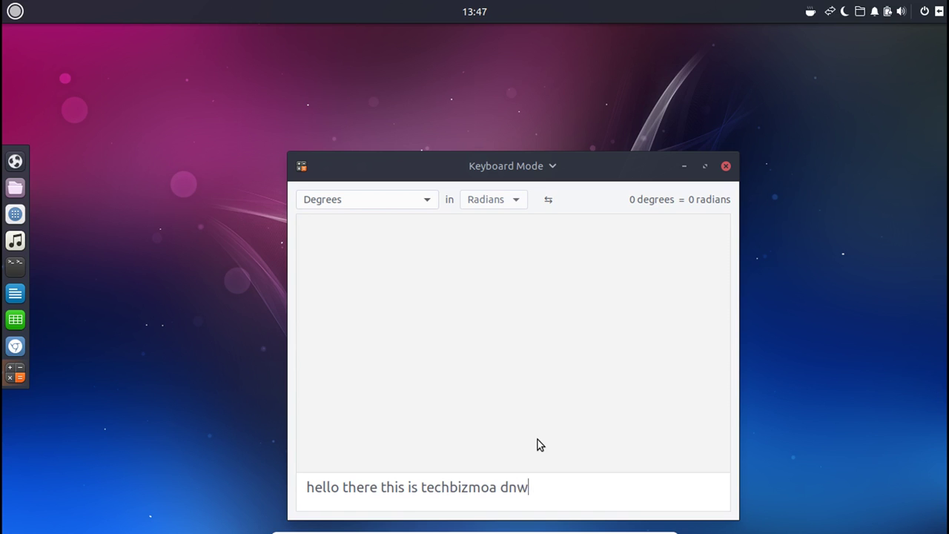
{"action": "key", "text": "BackSpace"}
{"action": "key", "text": "BackSpace"}
{"action": "key", "text": "BackSpace"}
{"action": "key", "text": "BackSpace"}
{"action": "key", "text": "BackSpace"}
{"action": "type", "text": "and welcome back to a n"}
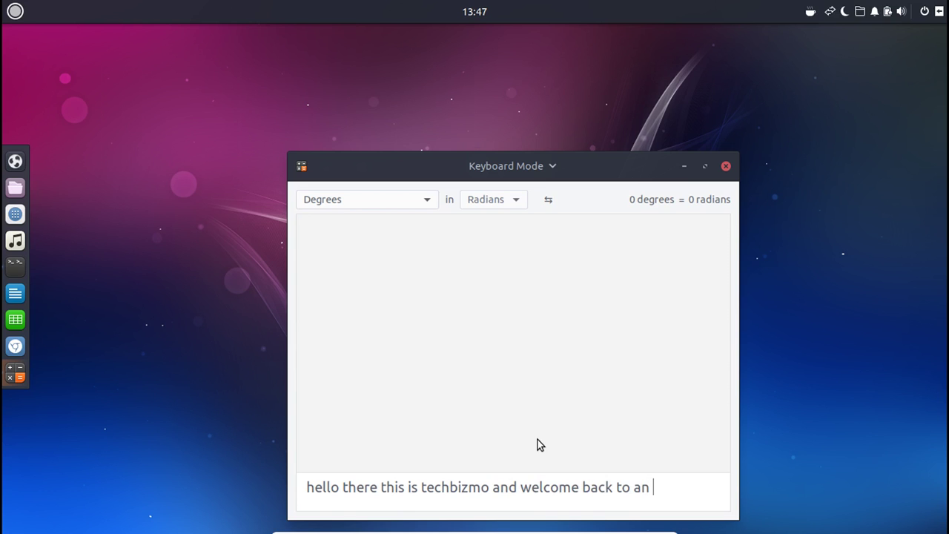
{"action": "key", "text": "BackSpace"}
{"action": "type", "text": "not"}
{"action": "key", "text": "BackSpace"}
{"action": "key", "text": "BackSpace"}
{"action": "key", "text": "BackSpace"}
{"action": "key", "text": "BackSpace"}
{"action": "type", "text": "nother video. :D"}
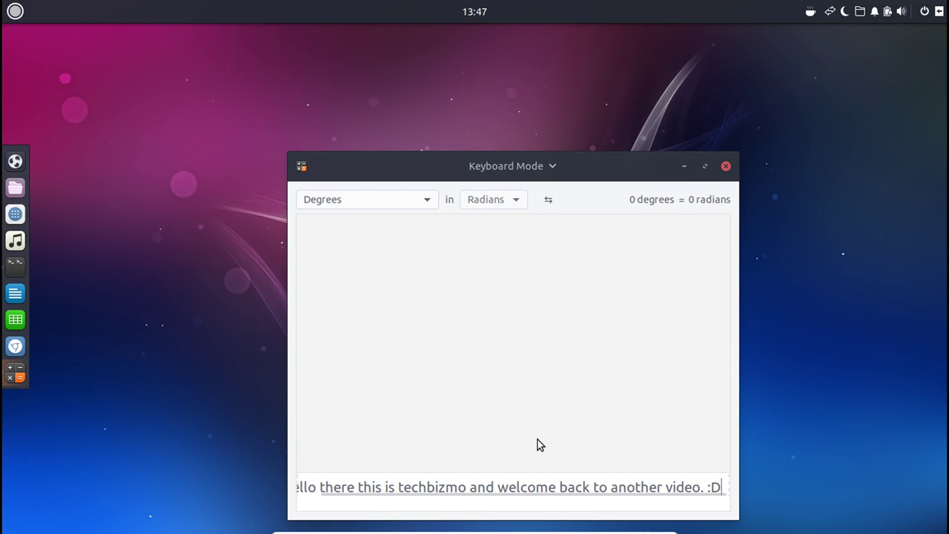
Close Calculator and launch LibreOffice Writer by searching 'libre' in the app menu.
{"action": "left_click", "coordinate": [726, 167]}
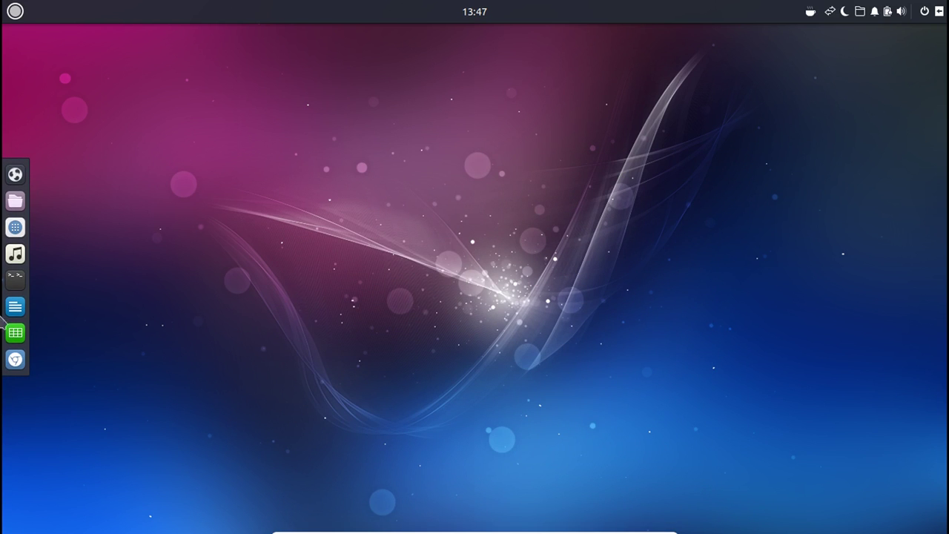
{"action": "left_click", "coordinate": [13, 11]}
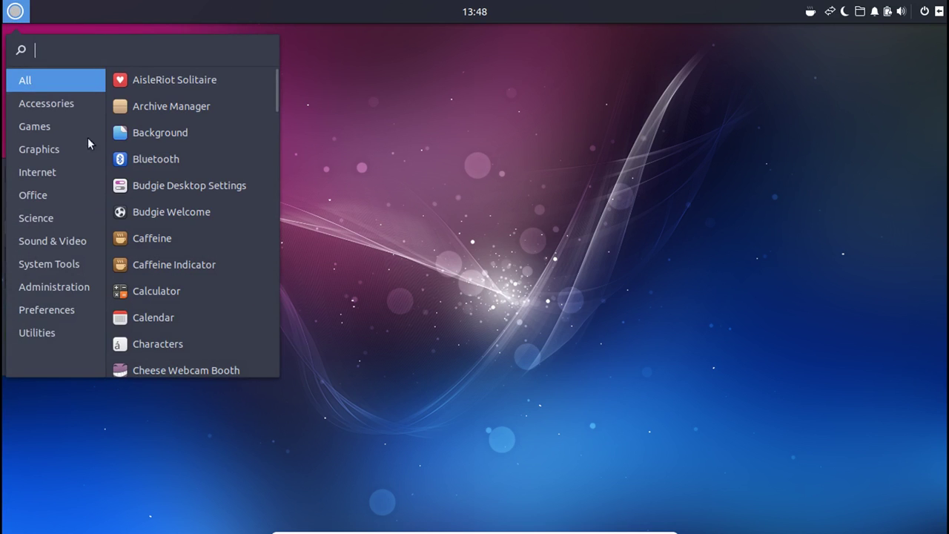
{"action": "type", "text": "libre"}
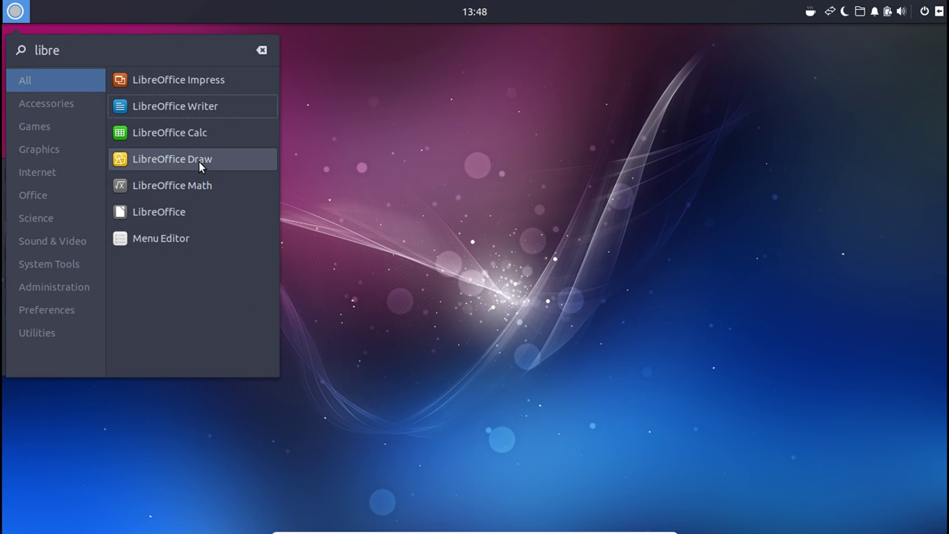
{"action": "left_click", "coordinate": [201, 164]}
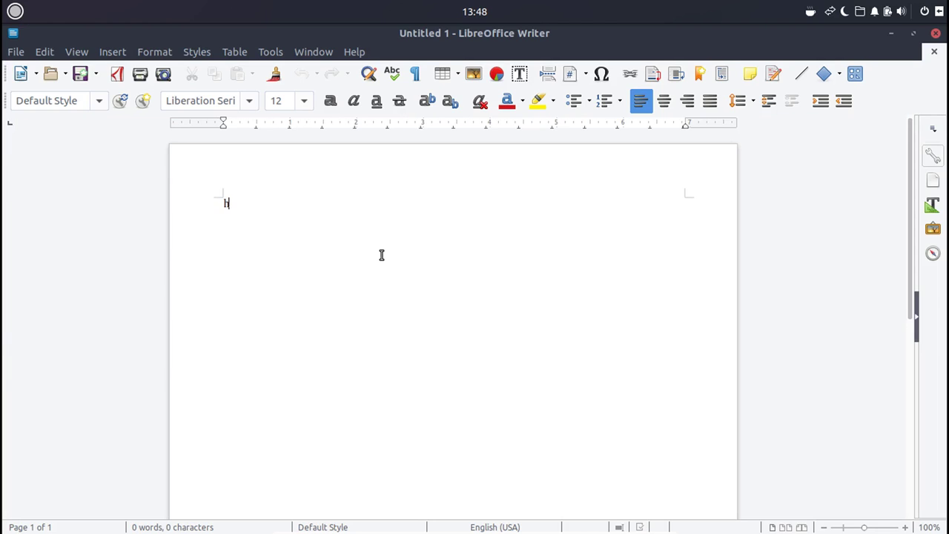
Type a greeting paragraph about reviewing ubuntu 17.10 with the budgie desktop environment, then copy it all.
{"action": "key", "text": "BackSpace"}
{"action": "type", "text": "Hello wop"}
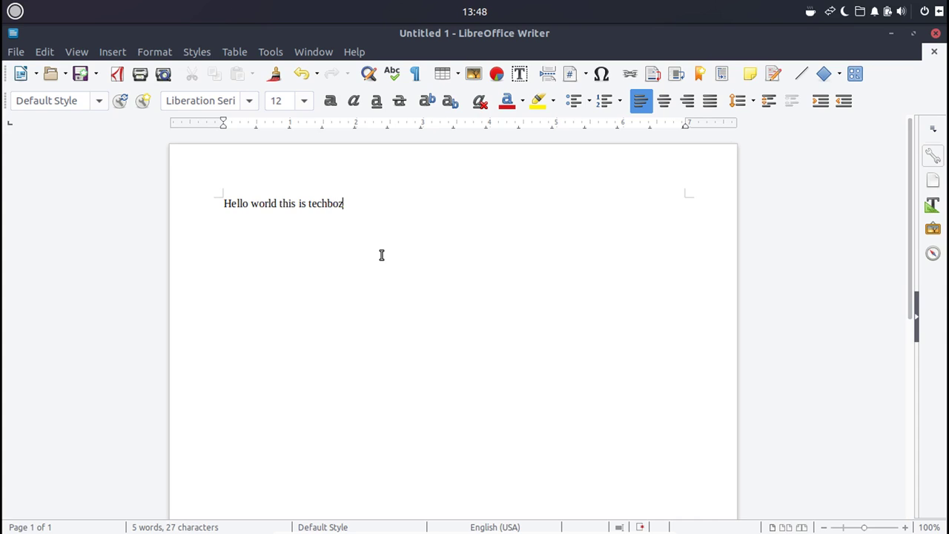
{"action": "type", "text": "ld this is techbizmo and w"}
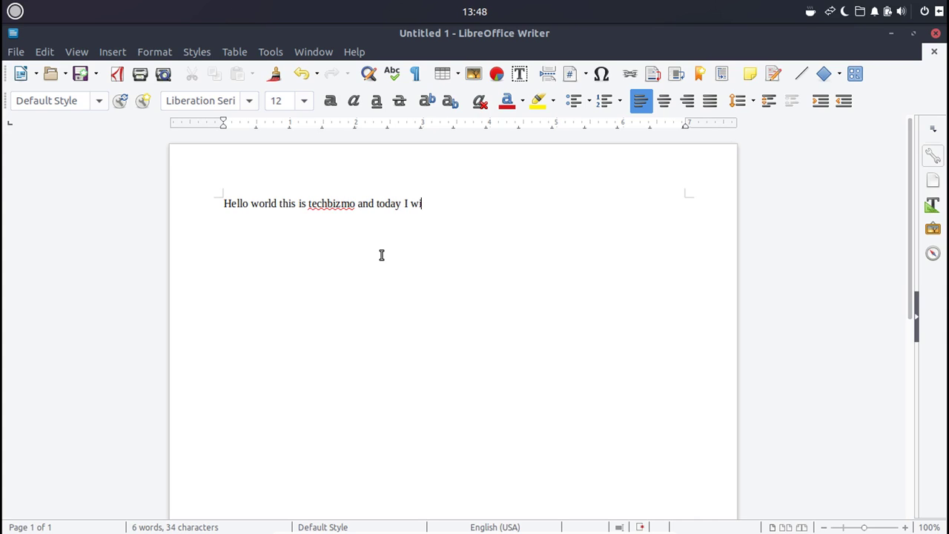
{"action": "type", "text": "oday I will be reviewing ubuntu 17.10 with th e"}
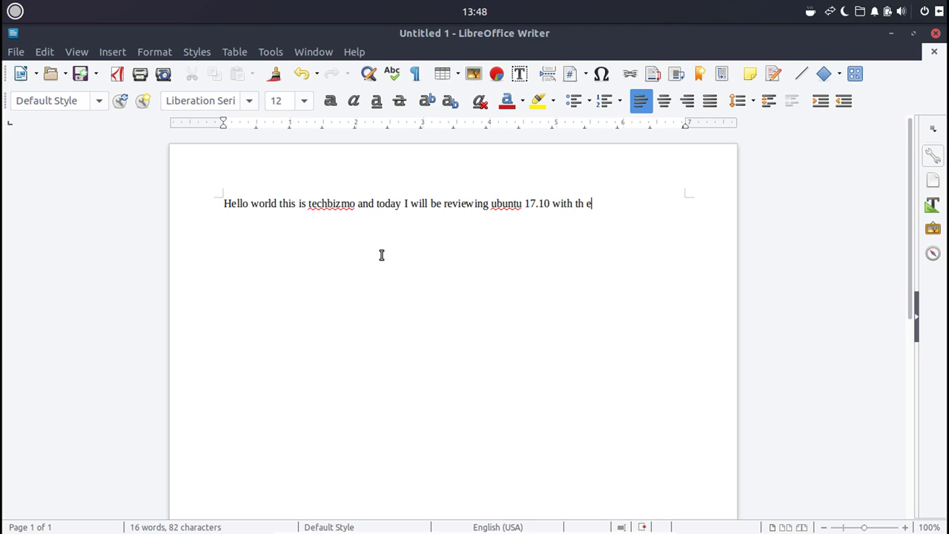
{"action": "key", "text": "BackSpace"}
{"action": "key", "text": "BackSpace"}
{"action": "type", "text": "e b"}
{"action": "type", "text": "udgie d"}
{"action": "type", "text": "esdkt"}
{"action": "key", "text": "BackSpace"}
{"action": "key", "text": "BackSpace"}
{"action": "key", "text": "BackSpace"}
{"action": "key", "text": "BackSpace"}
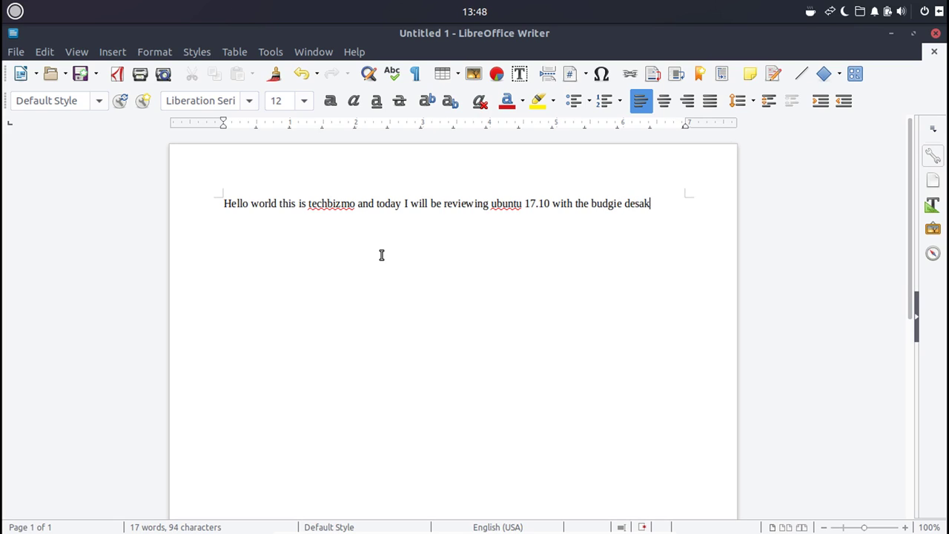
{"action": "type", "text": "sktop envir"}
{"action": "key", "text": "BackSpace"}
{"action": "key", "text": "BackSpace"}
{"action": "type", "text": "r"}
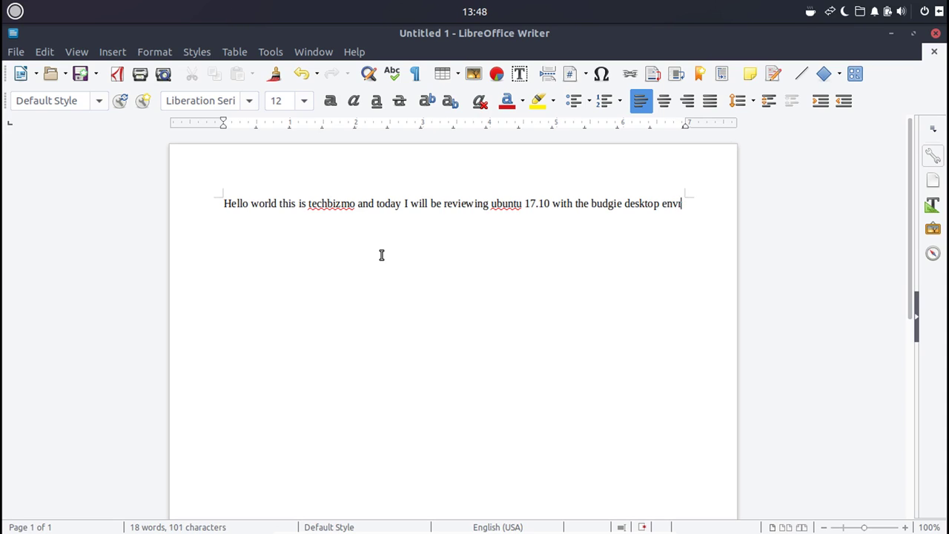
{"action": "key", "text": "BackSpace"}
{"action": "key", "text": "BackSpace"}
{"action": "type", "text": "vironment"}
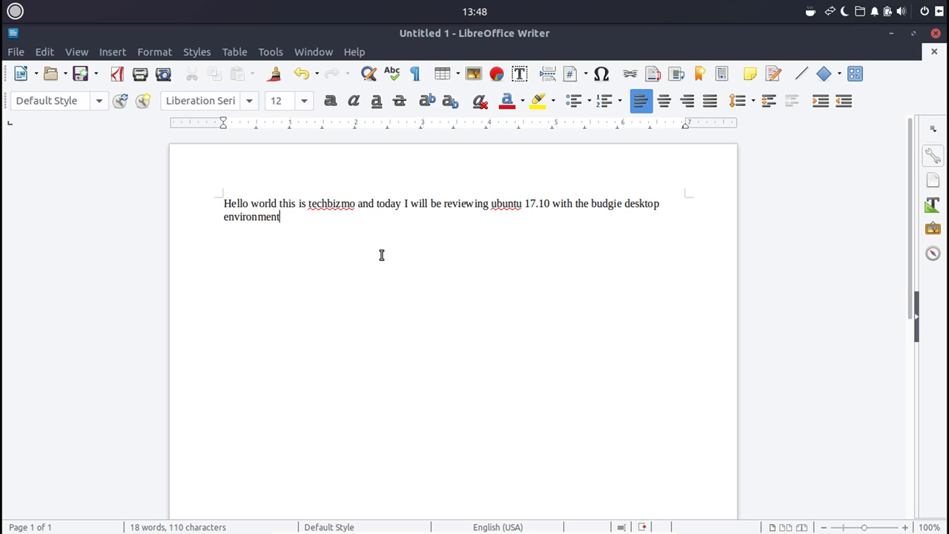
{"action": "type", "text": "  :D"}
{"action": "type", "text": " :)"}
{"action": "type", "text": " +D"}
{"action": "key", "text": "BackSpace"}
{"action": "key", "text": "BackSpace"}
{"action": "type", "text": "=D =)"}
{"action": "key", "text": "ctrl+a"}
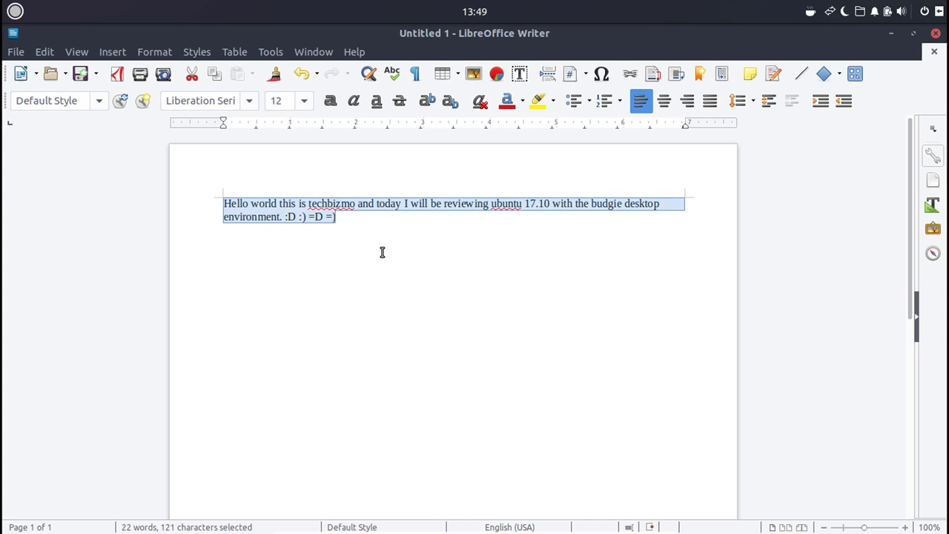
{"action": "key", "text": "ctrl+c"}
Minimise Writer, open Tilix, and run sudo apt installscratch with the space missing.
{"action": "left_click", "coordinate": [891, 34]}
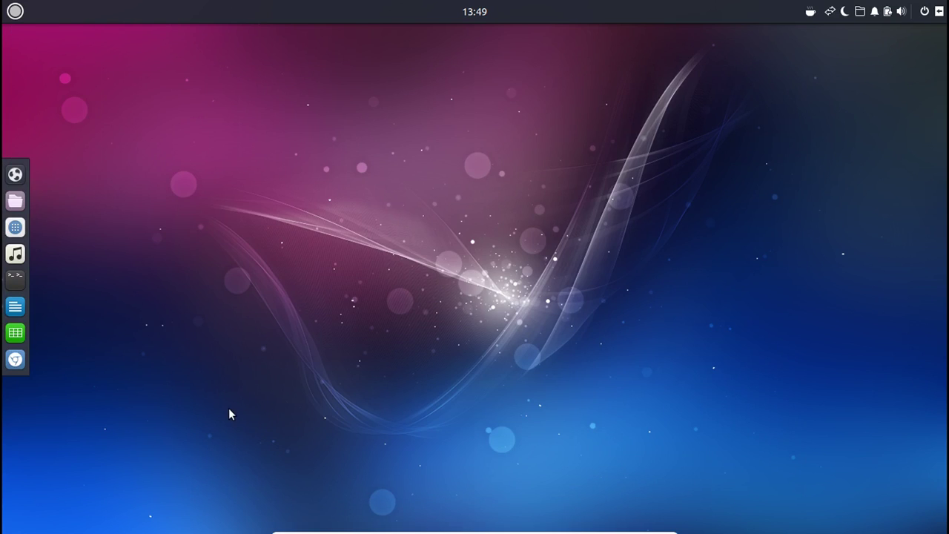
{"action": "left_click", "coordinate": [22, 284]}
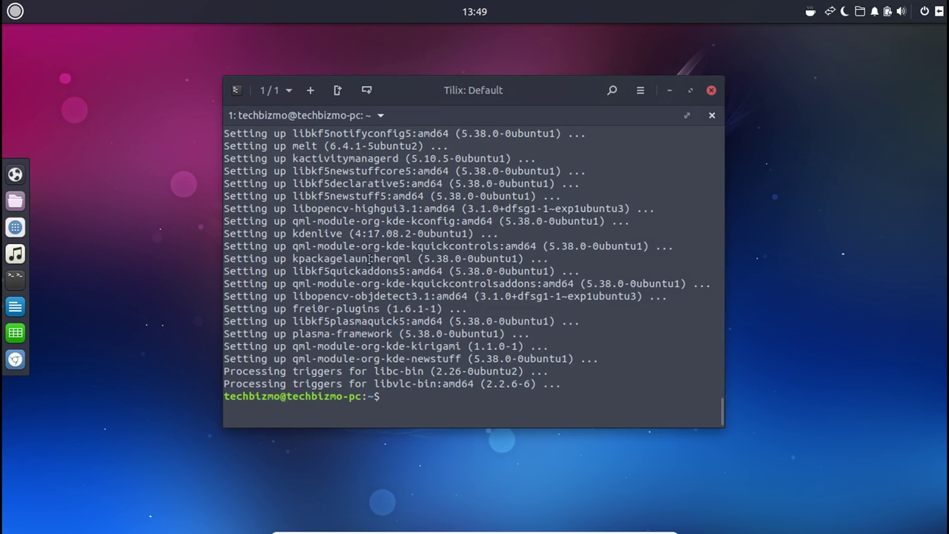
{"action": "type", "text": "sudo apt insta"}
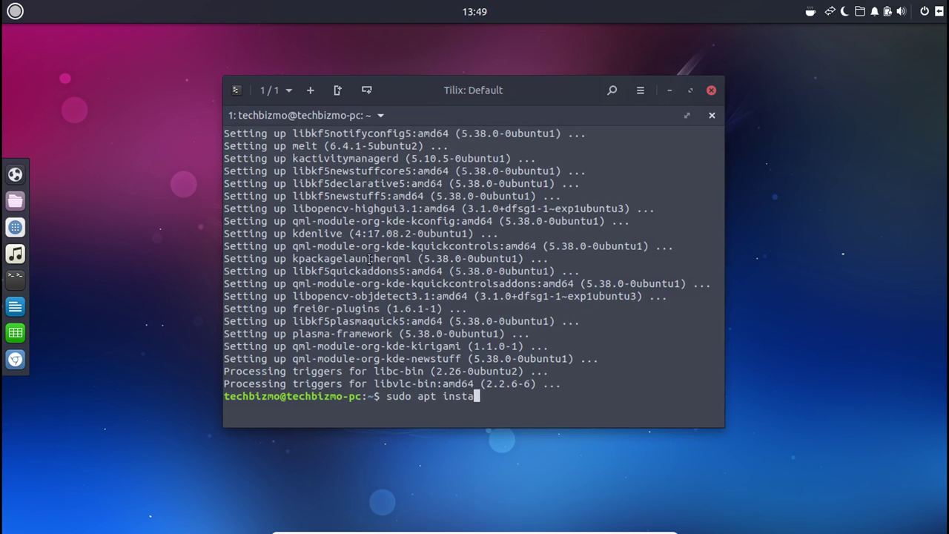
{"action": "type", "text": "llscratch"}
{"action": "key", "text": "Return"}
Rerun the corrected sudo apt install scratch command, then answer n so apt aborts.
{"action": "key", "text": "Up"}
{"action": "key", "text": "Left"}
{"action": "key", "text": "Left"}
{"action": "key", "text": "Left"}
{"action": "key", "text": "Left"}
{"action": "key", "text": "Left"}
{"action": "key", "text": "Left"}
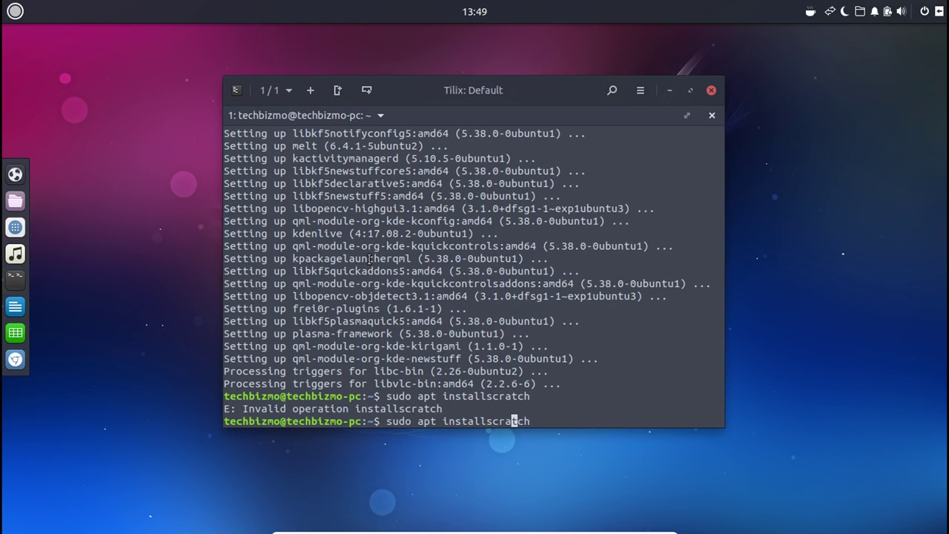
{"action": "key", "text": "Left"}
{"action": "key", "text": "Return"}
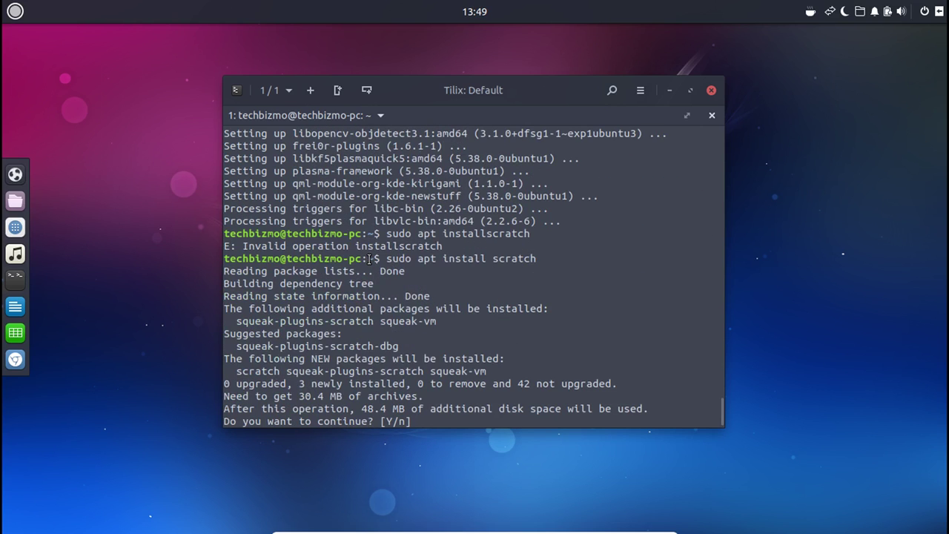
{"action": "type", "text": "n"}
{"action": "key", "text": "Return"}
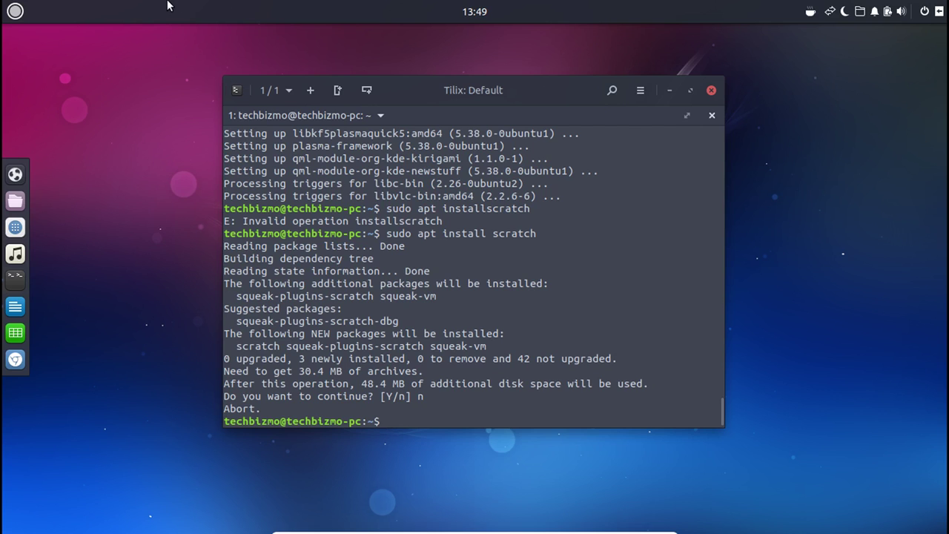
Close Tilix, then view the Home folder from the panel Places menu and close it.
{"action": "left_click", "coordinate": [711, 90]}
{"action": "left_click", "coordinate": [866, 15]}
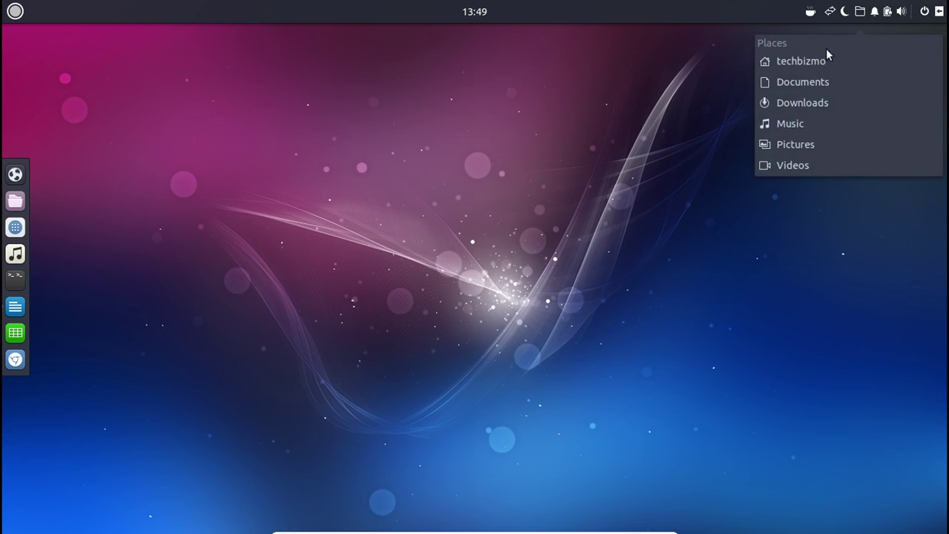
{"action": "left_click", "coordinate": [866, 6]}
{"action": "left_click", "coordinate": [866, 7]}
{"action": "left_click", "coordinate": [836, 62]}
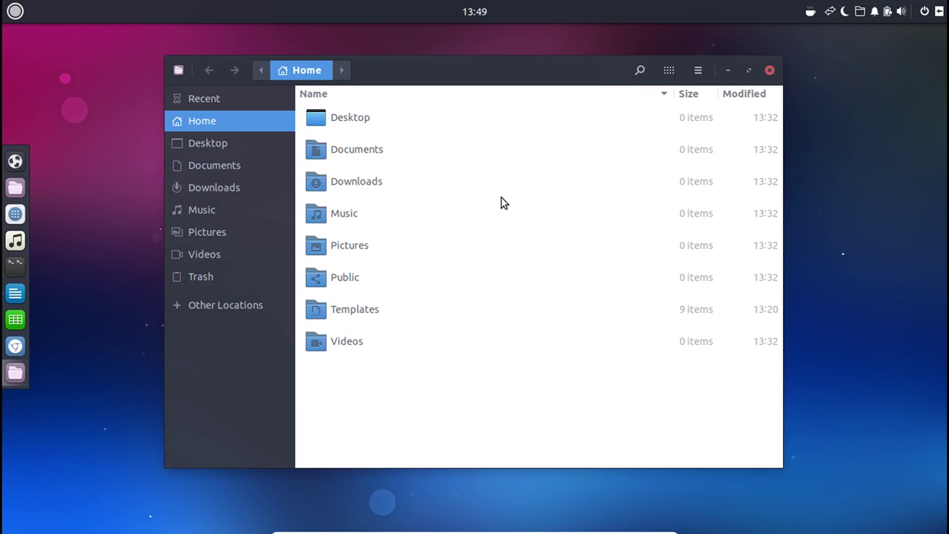
{"action": "left_click", "coordinate": [770, 71]}
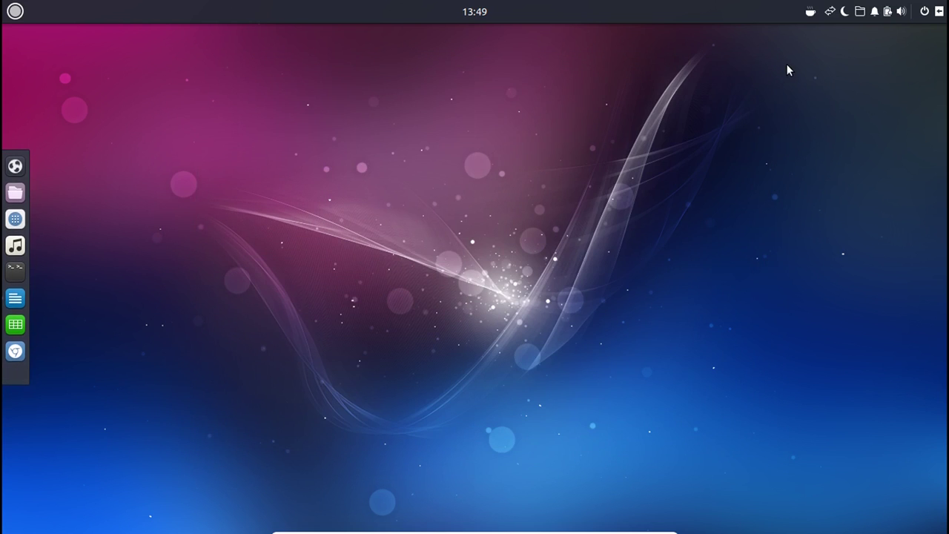
View the empty Downloads folder via Places, close it, and dismiss the Places list.
{"action": "left_click", "coordinate": [858, 16]}
{"action": "left_click", "coordinate": [821, 100]}
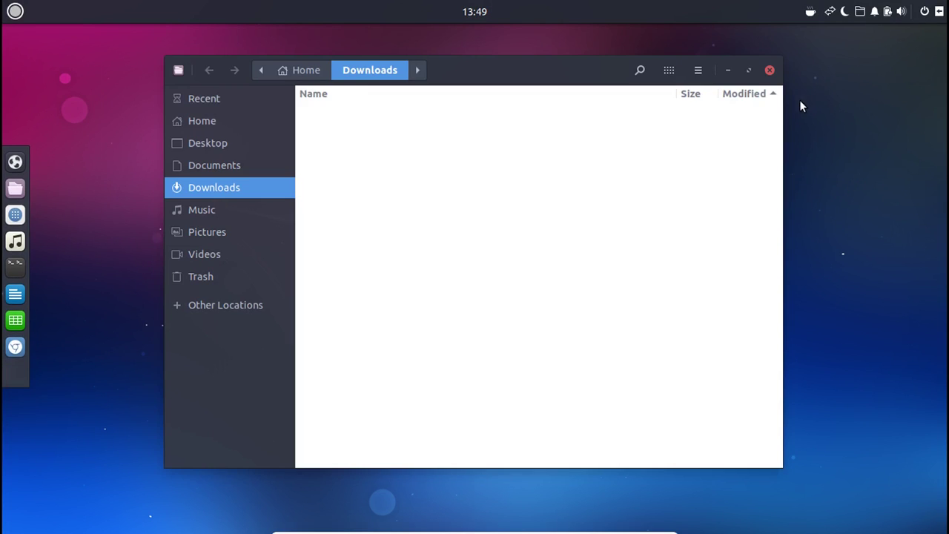
{"action": "left_click", "coordinate": [770, 71]}
{"action": "left_click", "coordinate": [859, 14]}
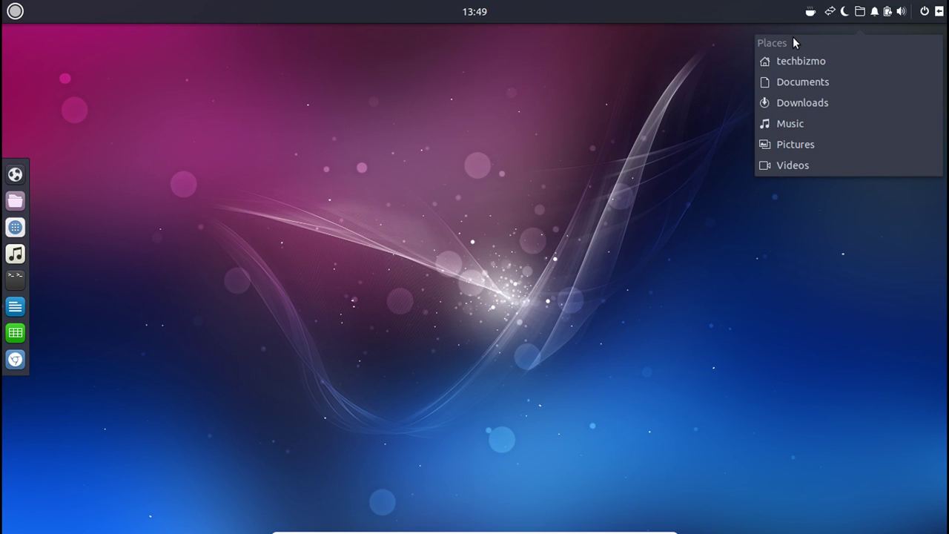
{"action": "left_click", "coordinate": [460, 89]}
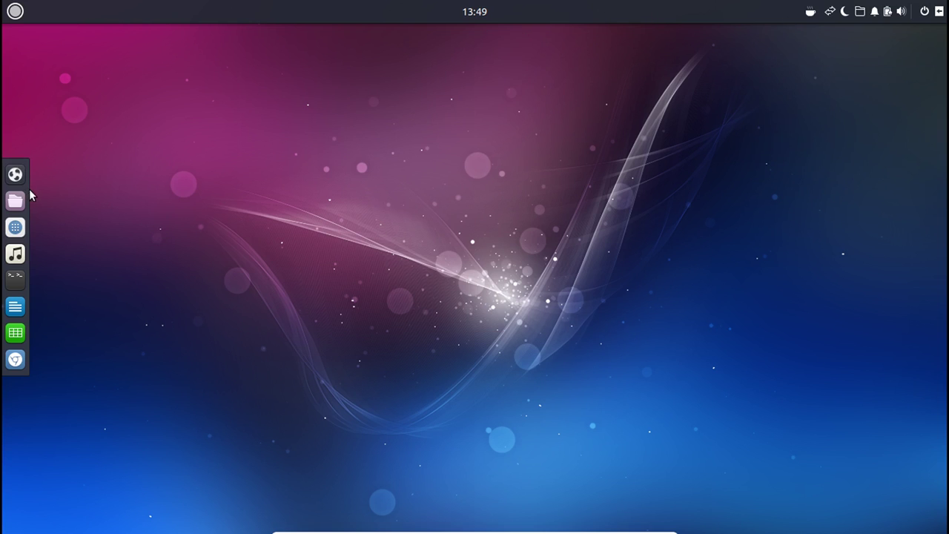
{"action": "key", "text": "super"}
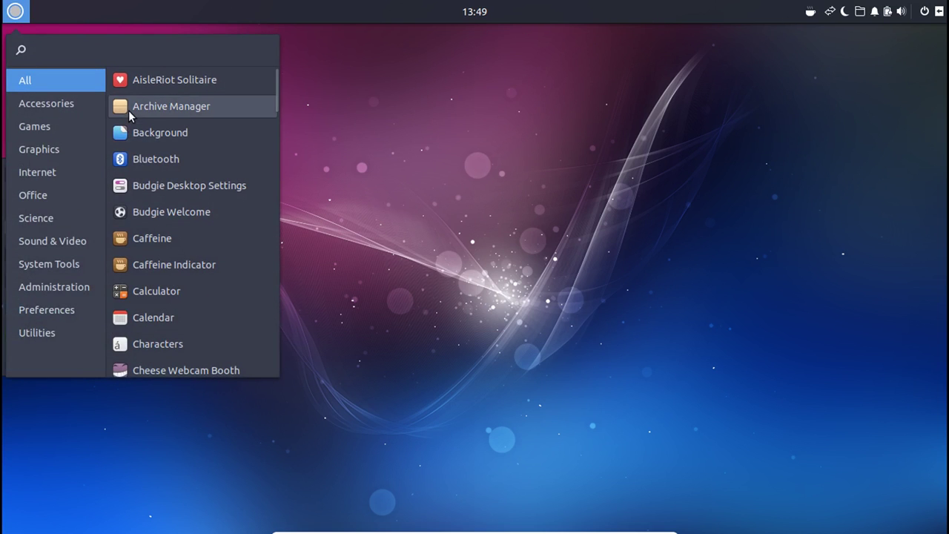
{"action": "scroll", "coordinate": [170, 263], "scroll_direction": "down", "scroll_amount": 3}
{"action": "scroll", "coordinate": [169, 252], "scroll_direction": "down", "scroll_amount": 1}
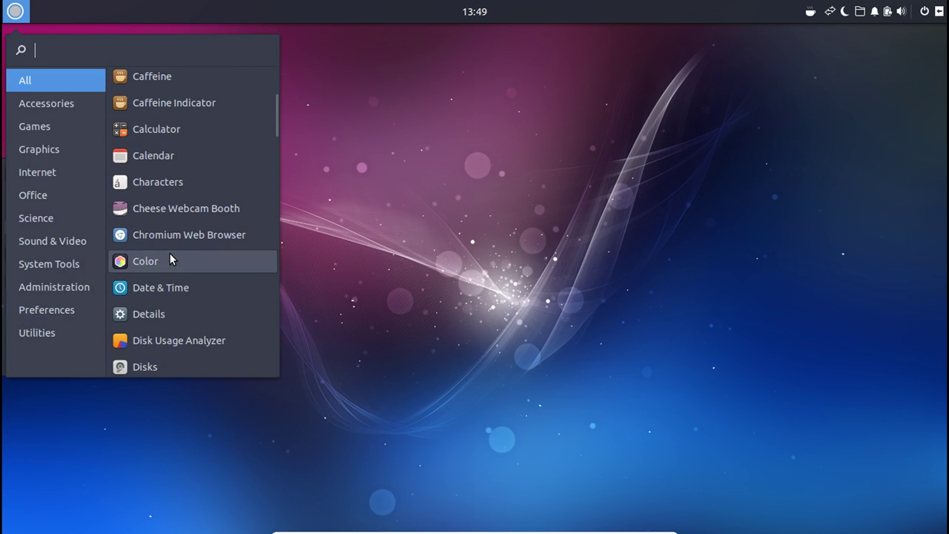
{"action": "scroll", "coordinate": [169, 253], "scroll_direction": "down", "scroll_amount": 1}
{"action": "scroll", "coordinate": [178, 282], "scroll_direction": "down", "scroll_amount": 2}
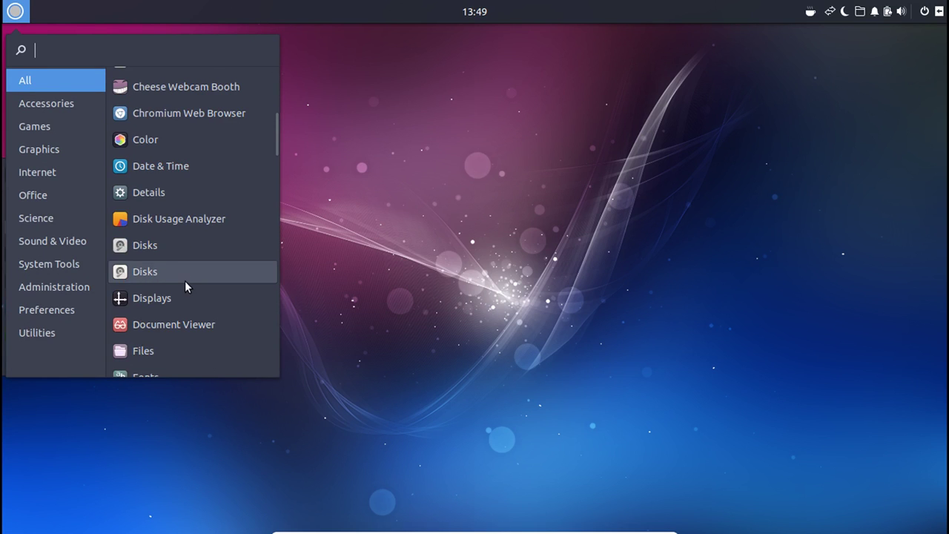
{"action": "scroll", "coordinate": [182, 279], "scroll_direction": "down", "scroll_amount": 1}
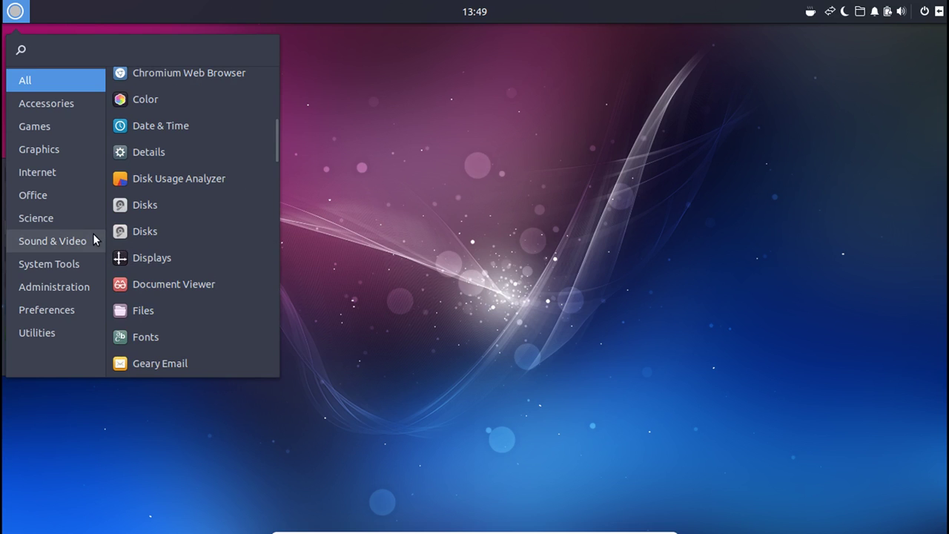
{"action": "scroll", "coordinate": [201, 243], "scroll_direction": "down", "scroll_amount": 7}
{"action": "scroll", "coordinate": [139, 235], "scroll_direction": "down", "scroll_amount": 9}
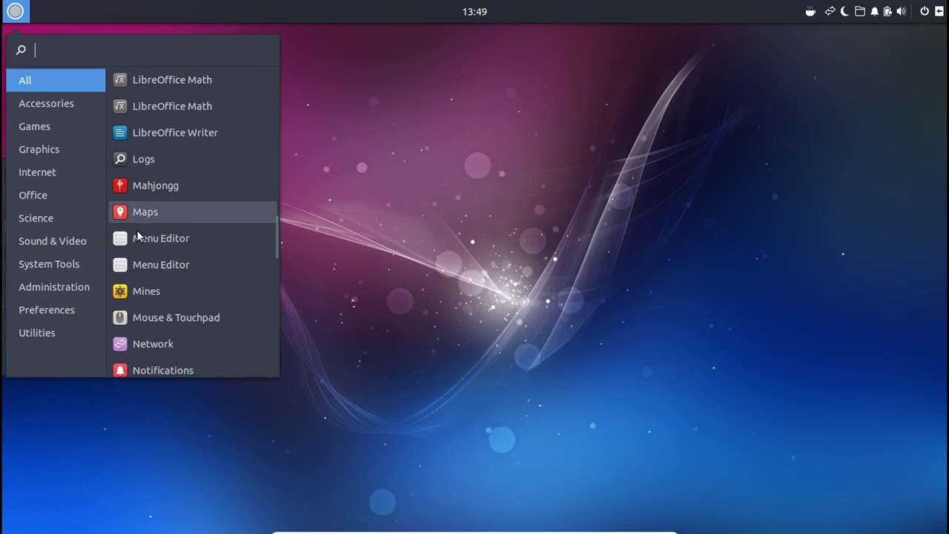
{"action": "scroll", "coordinate": [144, 235], "scroll_direction": "down", "scroll_amount": 10}
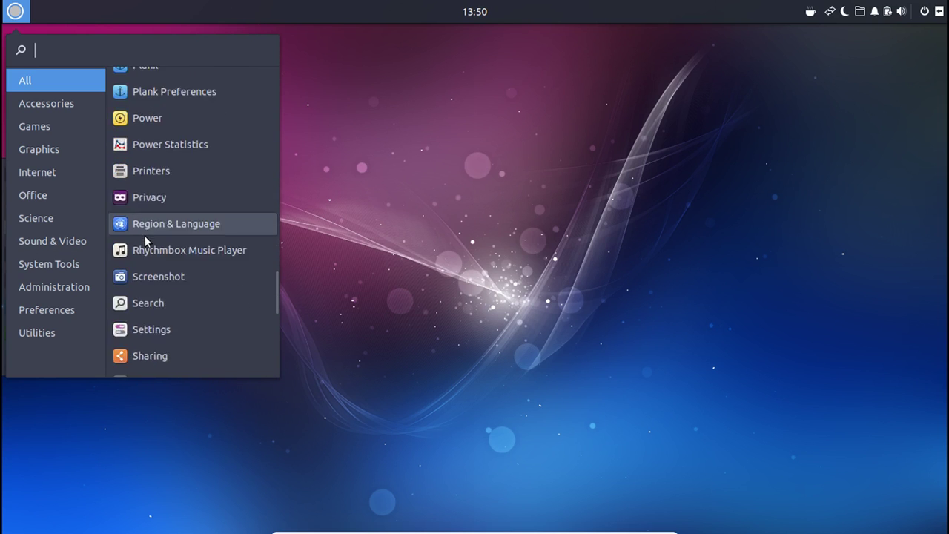
{"action": "scroll", "coordinate": [148, 229], "scroll_direction": "up", "scroll_amount": 8}
{"action": "scroll", "coordinate": [185, 245], "scroll_direction": "up", "scroll_amount": 2}
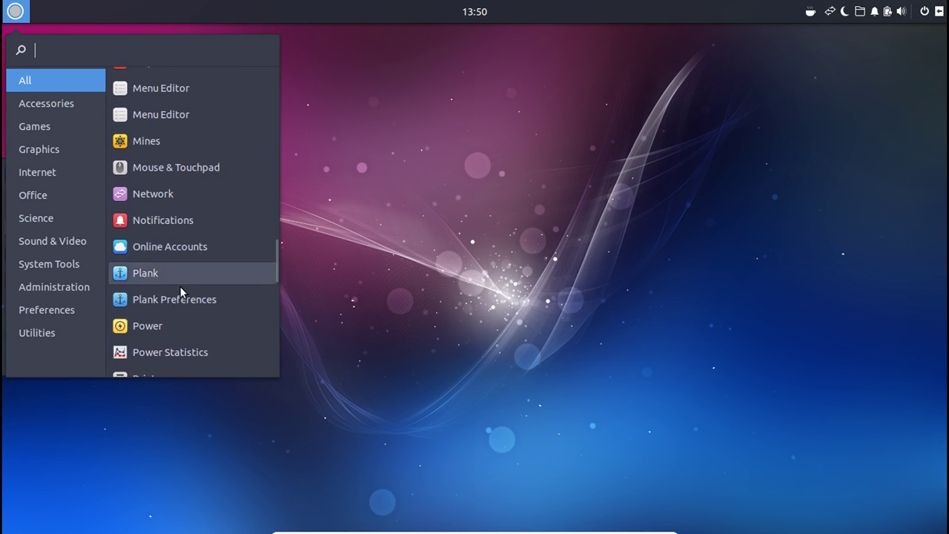
{"action": "left_click", "coordinate": [357, 235]}
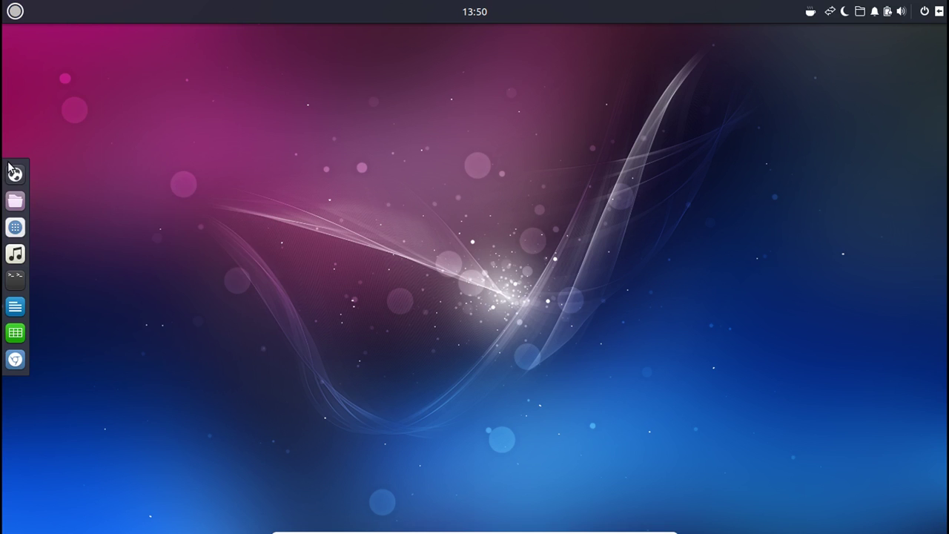
{"action": "right_click", "coordinate": [16, 171]}
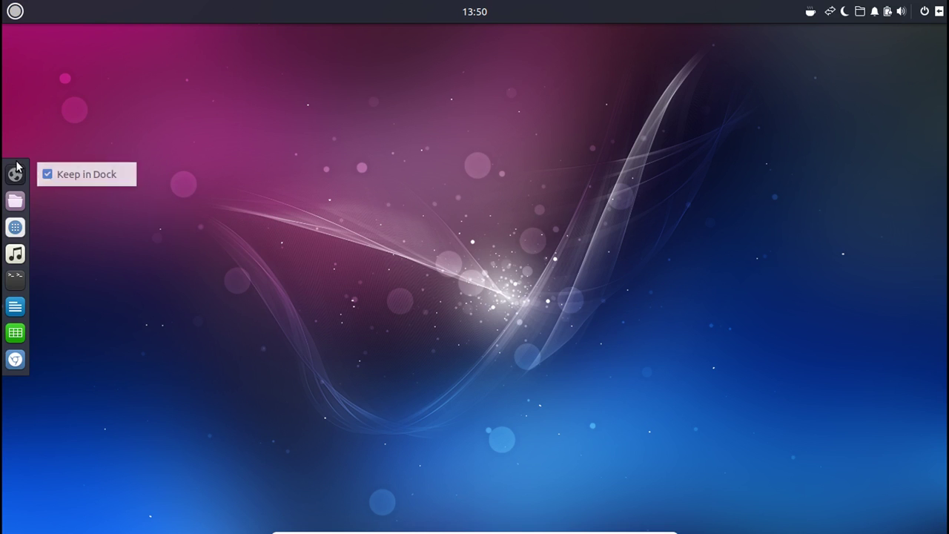
{"action": "left_click", "coordinate": [15, 11]}
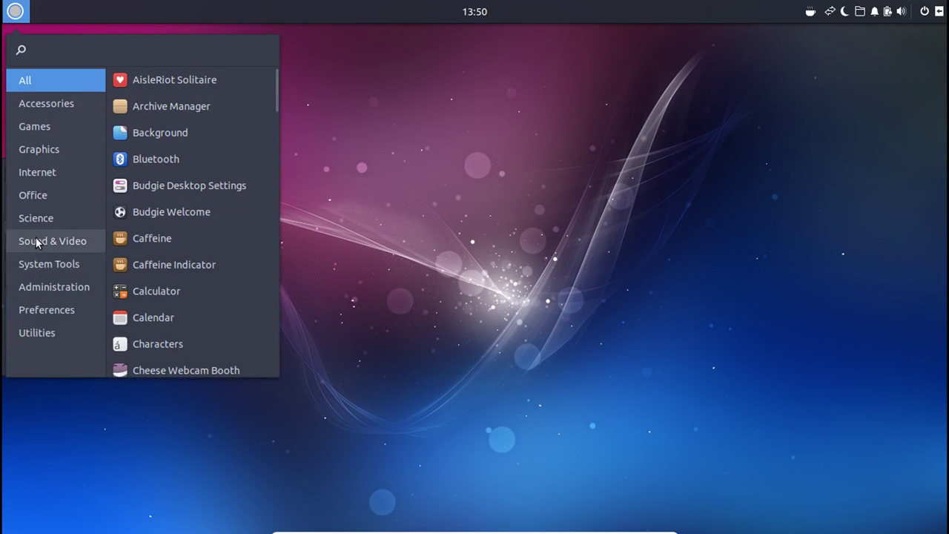
{"action": "mouse_move", "coordinate": [35, 225]}
{"action": "mouse_move", "coordinate": [79, 190]}
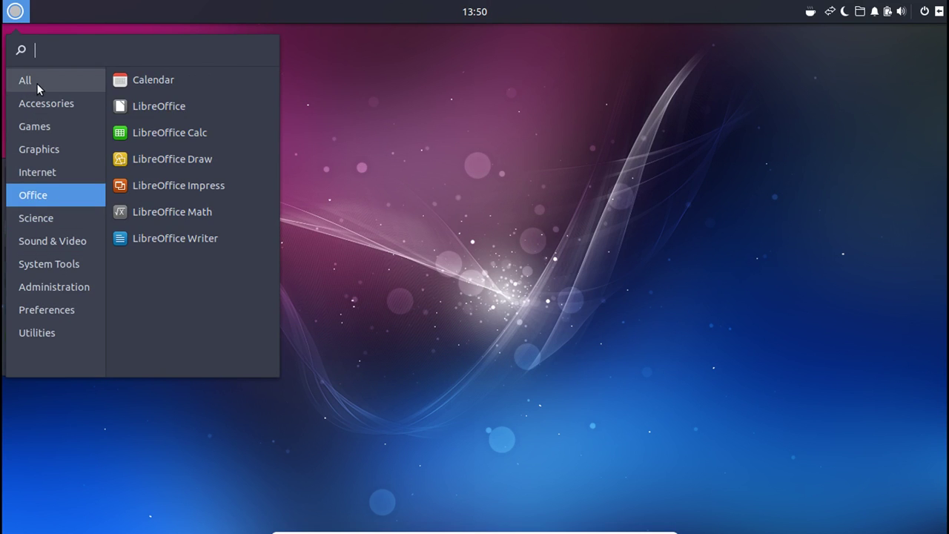
{"action": "mouse_move", "coordinate": [38, 83]}
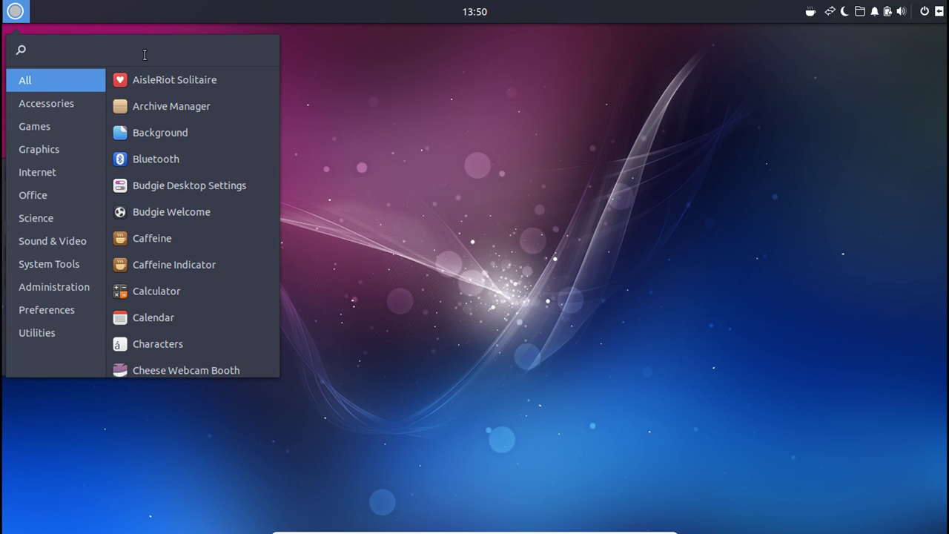
{"action": "scroll", "coordinate": [240, 335], "scroll_direction": "down", "scroll_amount": 3}
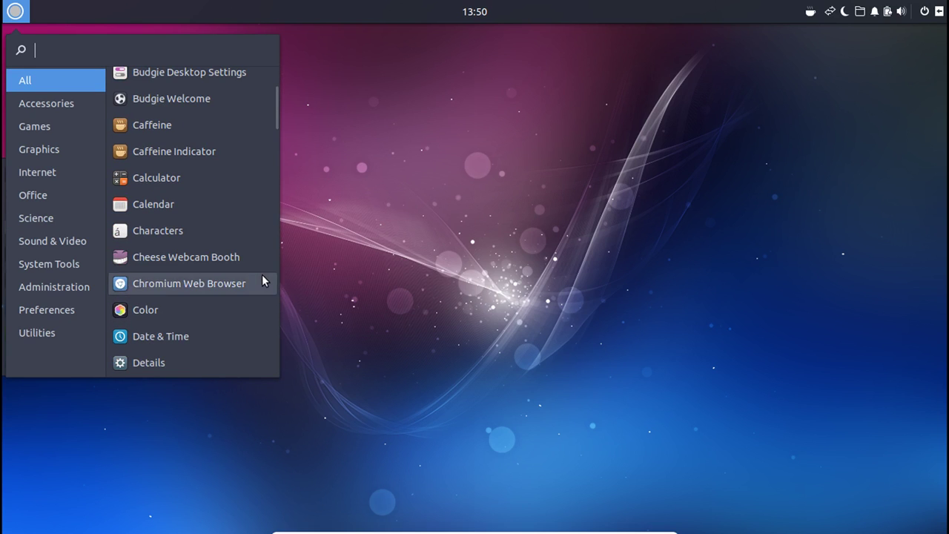
{"action": "scroll", "coordinate": [263, 280], "scroll_direction": "down", "scroll_amount": 2}
{"action": "scroll", "coordinate": [245, 280], "scroll_direction": "down", "scroll_amount": 3}
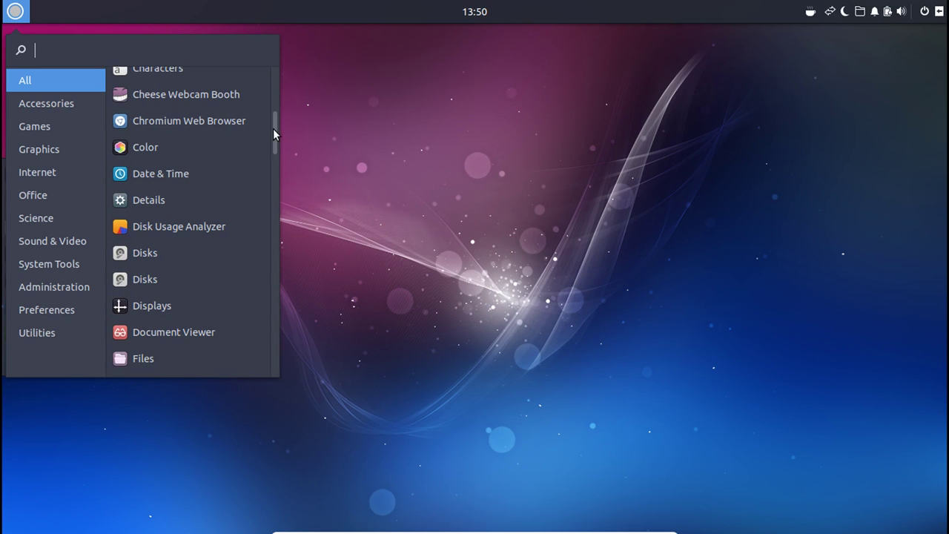
{"action": "scroll", "coordinate": [267, 257], "scroll_direction": "down", "scroll_amount": 10}
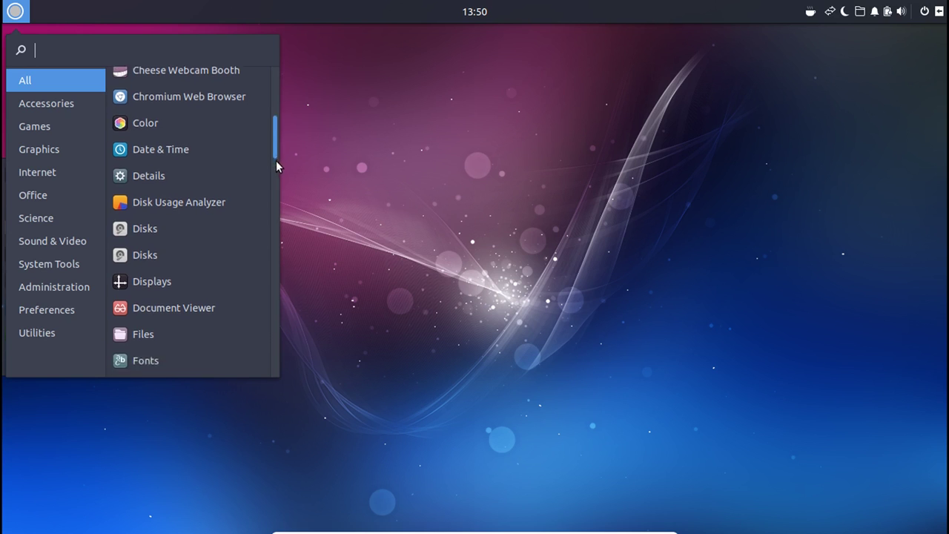
{"action": "scroll", "coordinate": [255, 333], "scroll_direction": "down", "scroll_amount": 5}
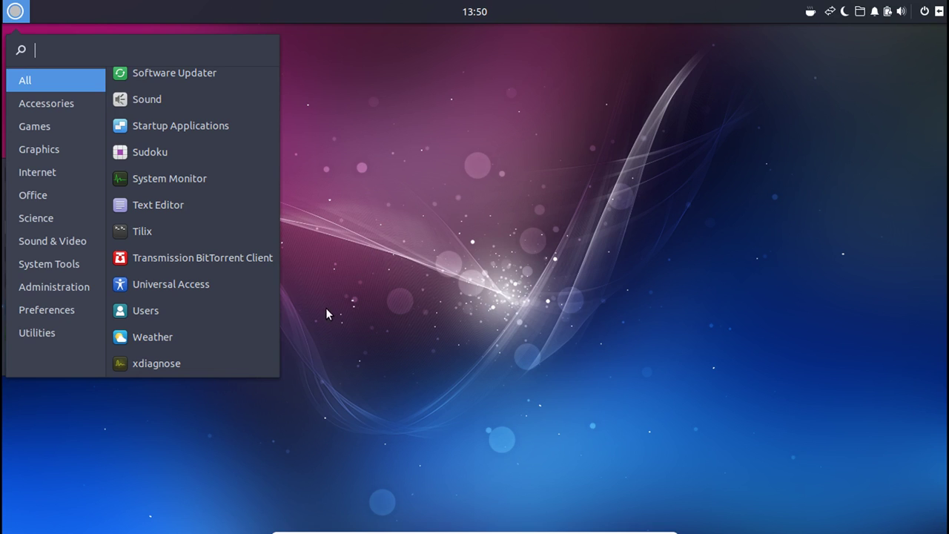
Dismiss the Budgie application menu by clicking the empty desktop.
{"action": "left_click", "coordinate": [823, 292]}
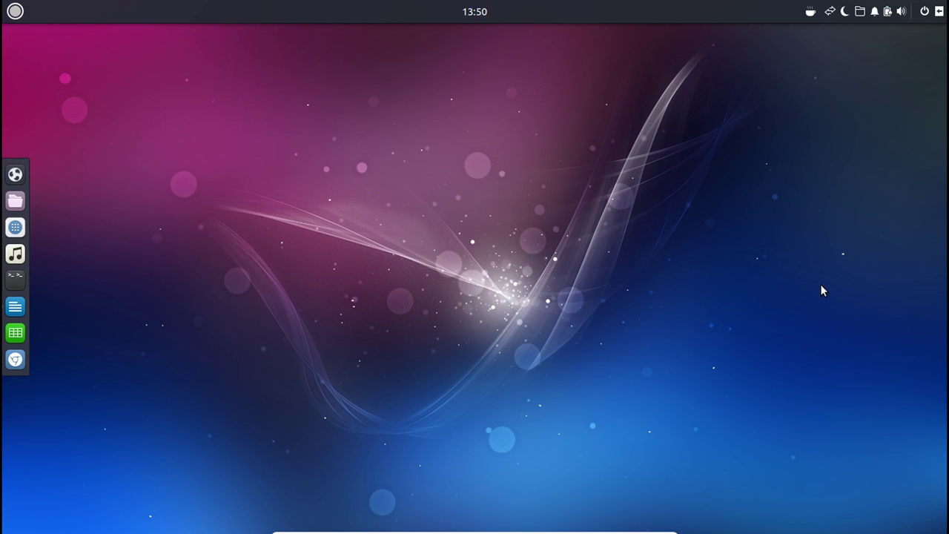